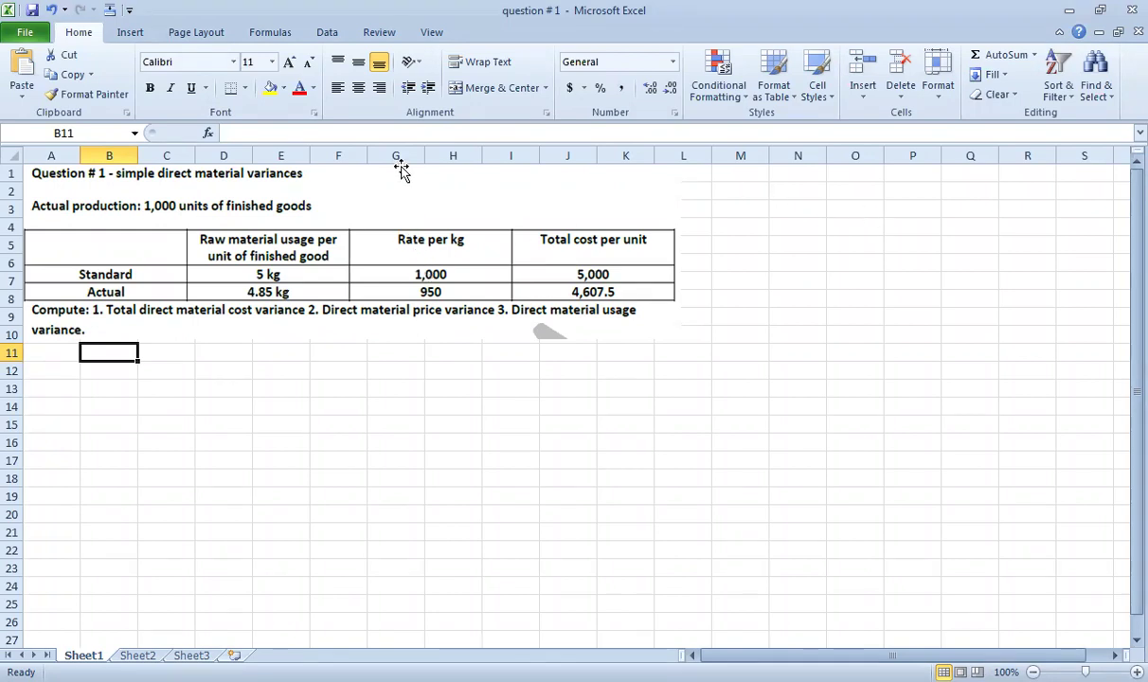
# Highlight the '1,000 units of finished goods' figure with the yellow highlighter.
pyautogui.click(165, 495)
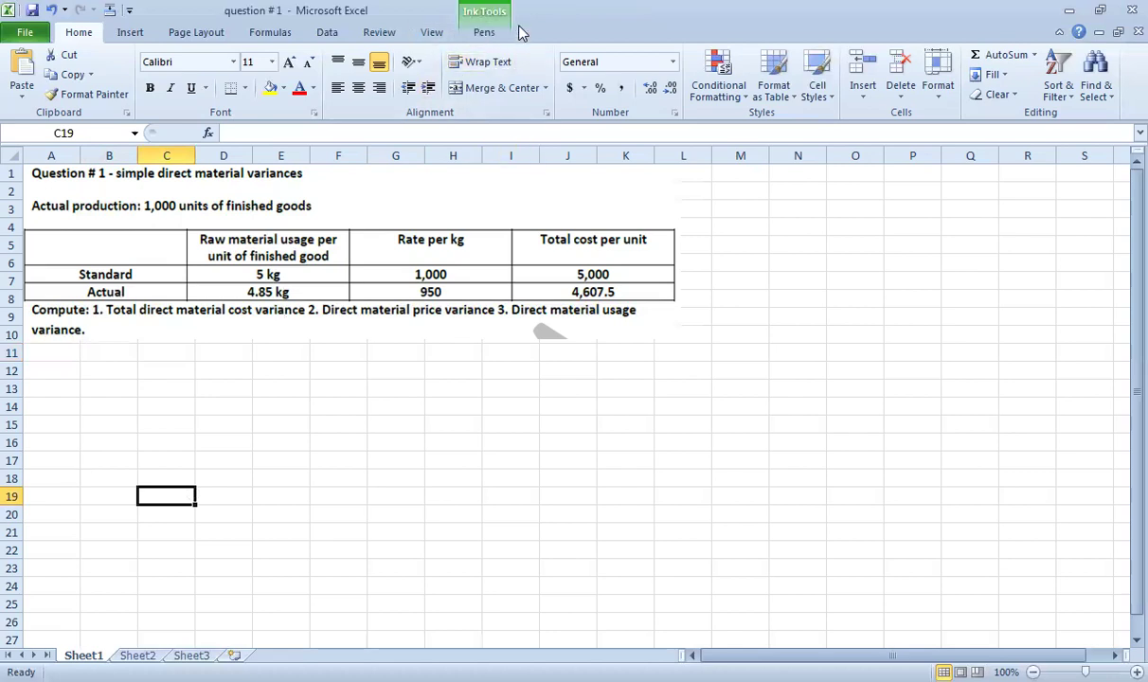
pyautogui.click(487, 32)
pyautogui.click(447, 61)
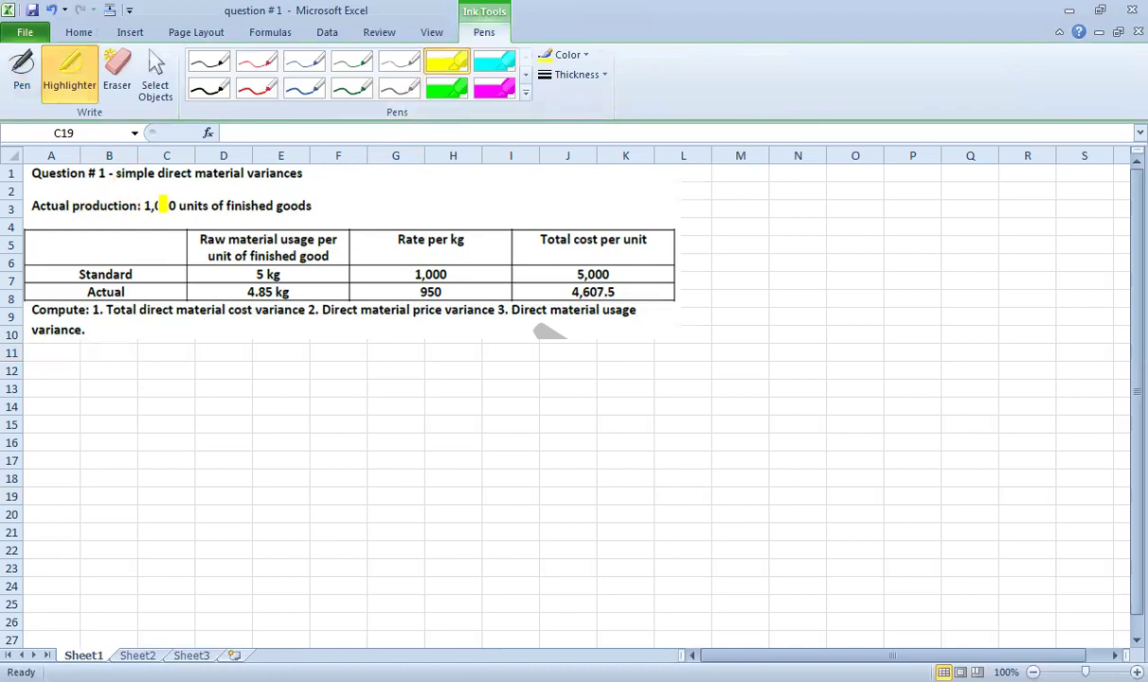
pyautogui.moveTo(141, 203); pyautogui.dragTo(316, 199)
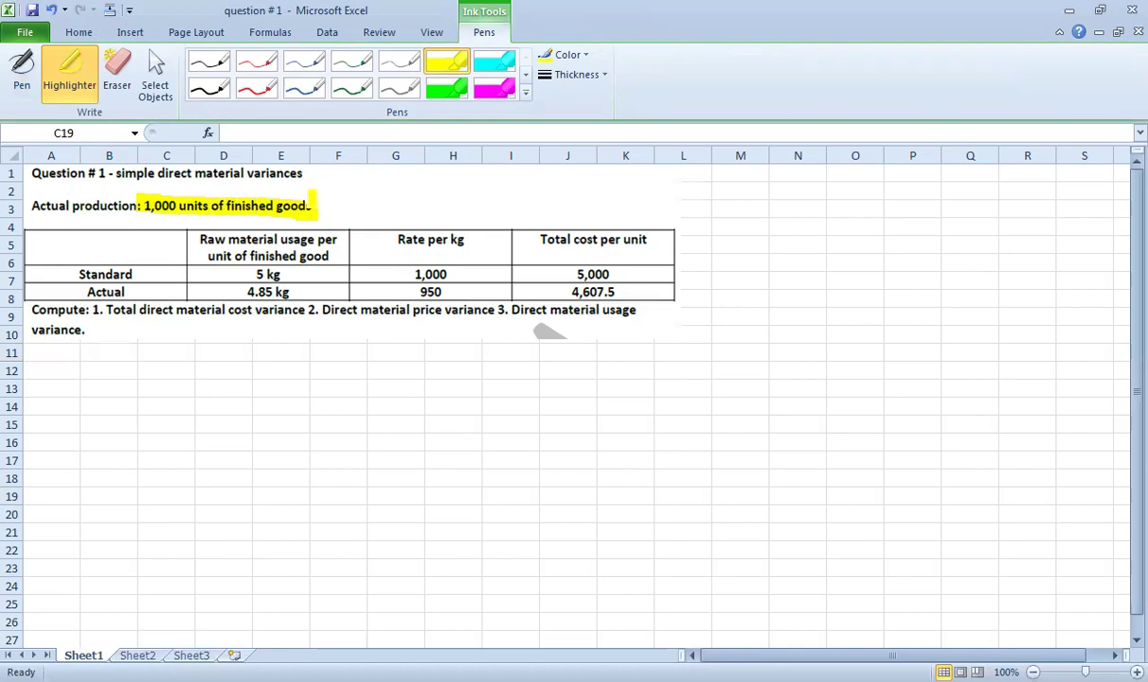
# Underline 'Actual production' in red ink, then stop inking and return to the cells.
pyautogui.click(257, 89)
pyautogui.moveTo(32, 214); pyautogui.dragTo(124, 216)
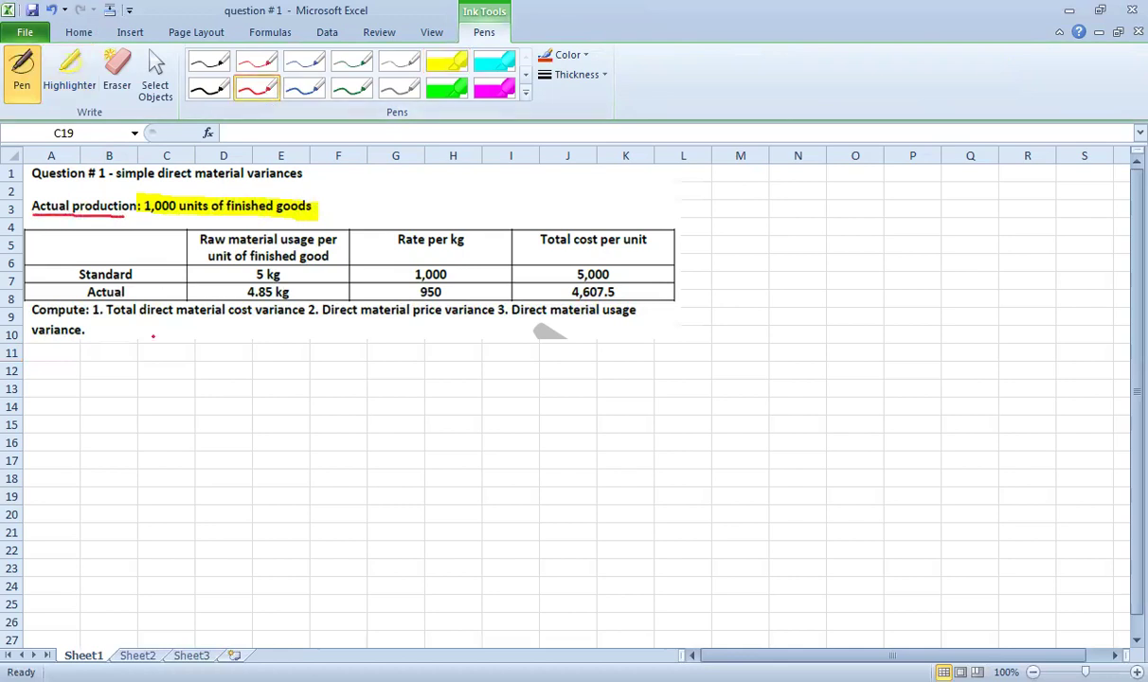
pyautogui.press('Escape')
pyautogui.click(144, 370)
# Enter the row 'actual units', 1000, 'finished goods' in C11:F11.
pyautogui.press('Up')
pyautogui.write('actual')
pyautogui.write(' prou')
pyautogui.press('BackSpace')
pyautogui.press('BackSpace')
pyautogui.press('BackSpace')
pyautogui.press('BackSpace')
pyautogui.write('units')
pyautogui.press('Return')
pyautogui.press('Right')
pyautogui.press('Right')
pyautogui.press('Up')
pyautogui.write('1000')
pyautogui.press('Return')
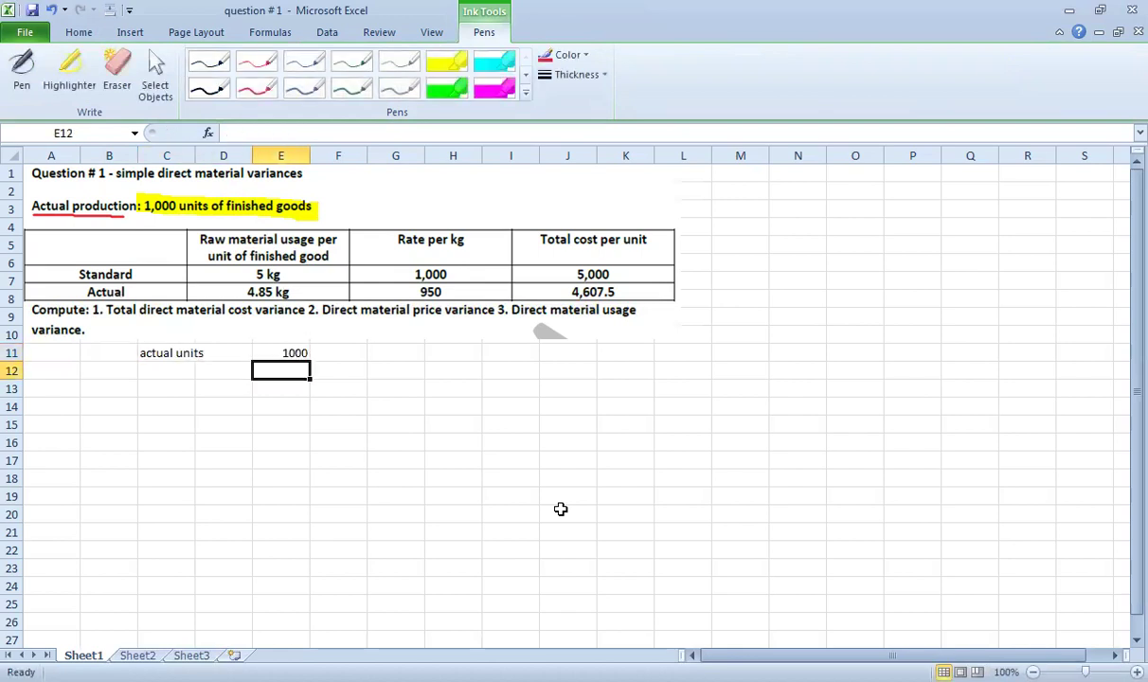
pyautogui.press('Up')
pyautogui.press('Right')
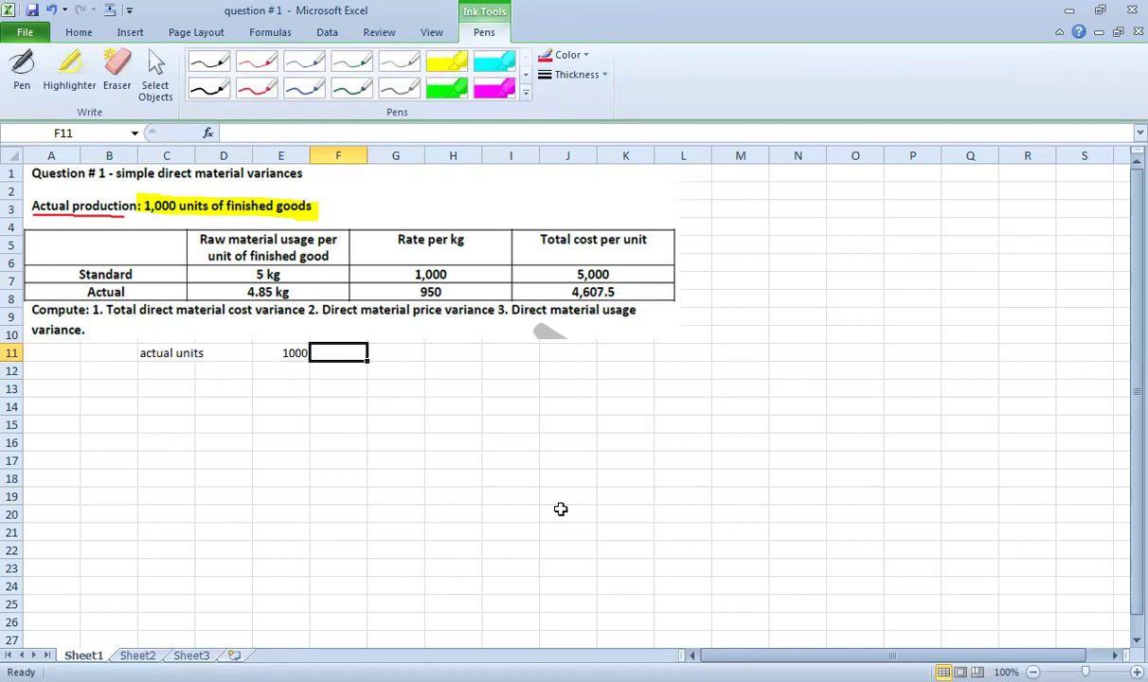
pyautogui.write('finishe')
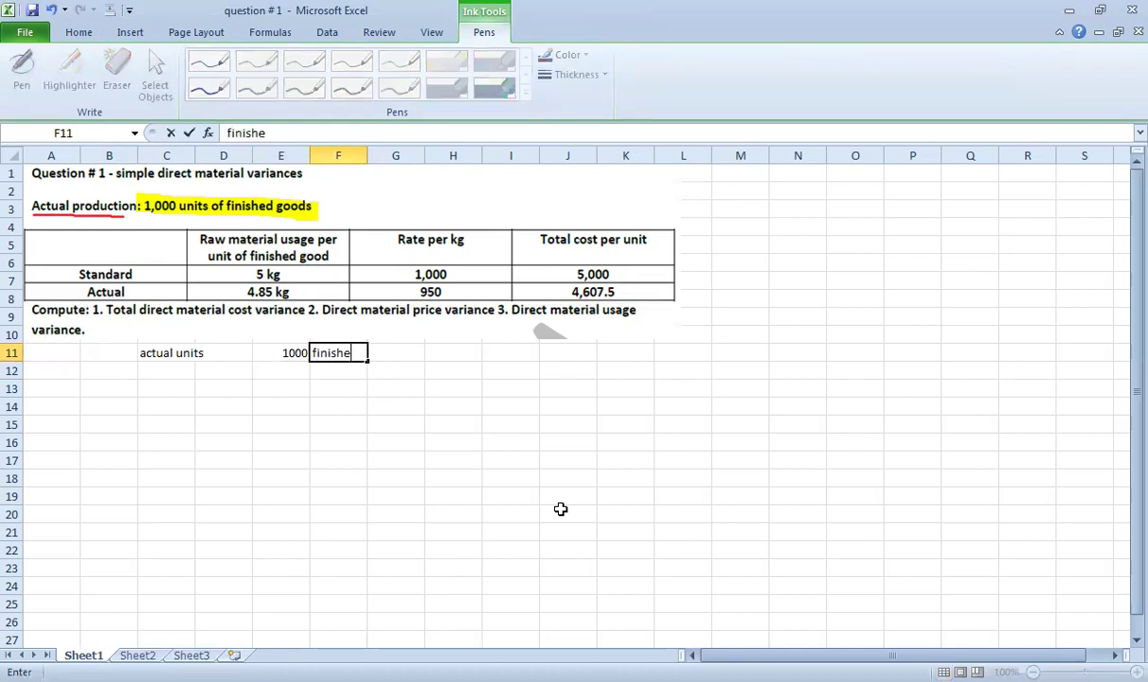
pyautogui.write('d goods')
pyautogui.press('Return')
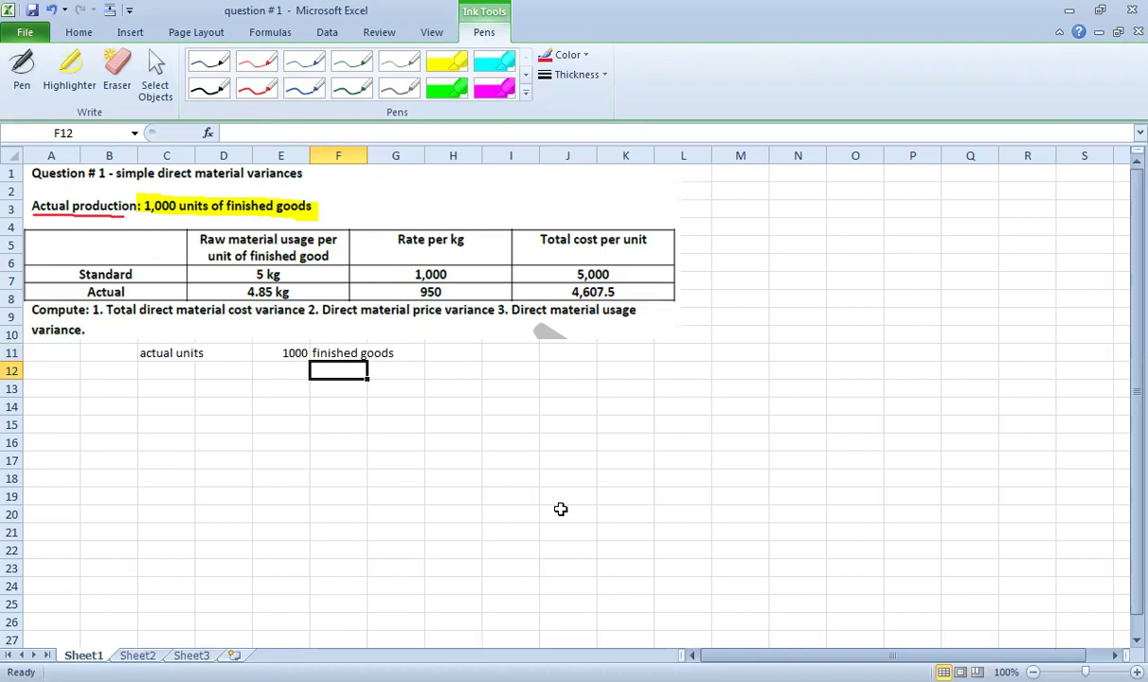
# Enter the row 'standard units', 800, 'finished goods' in C12:F12.
pyautogui.press('Left')
pyautogui.press('Left')
pyautogui.press('Left')
pyautogui.write('s')
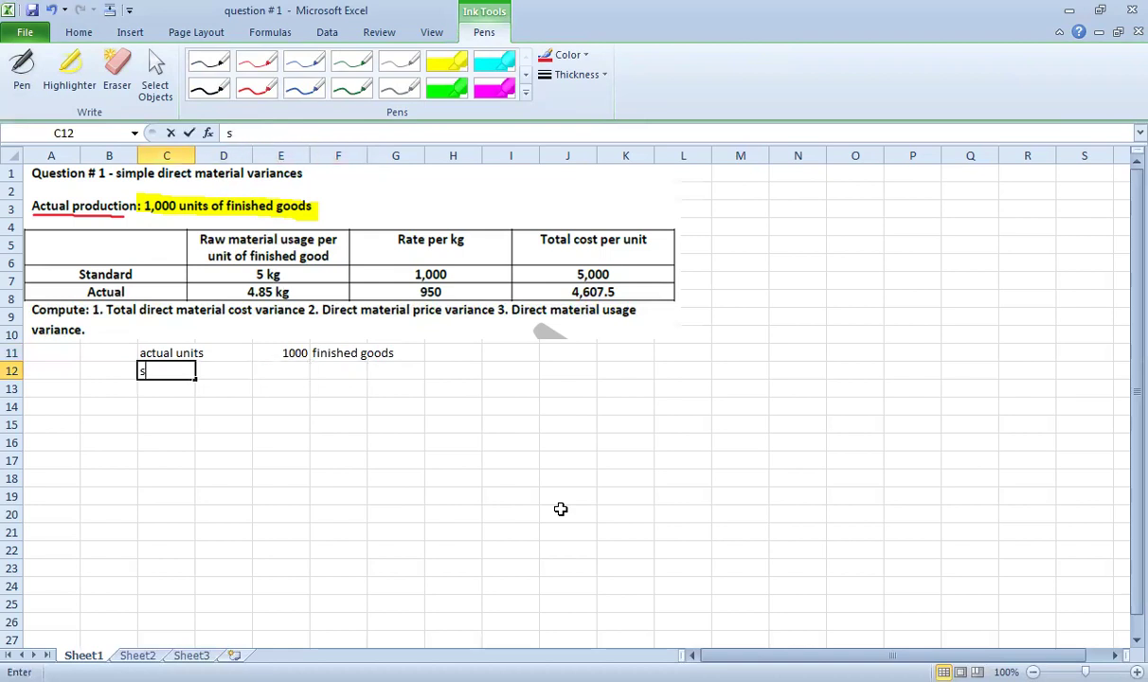
pyautogui.write('tandard ')
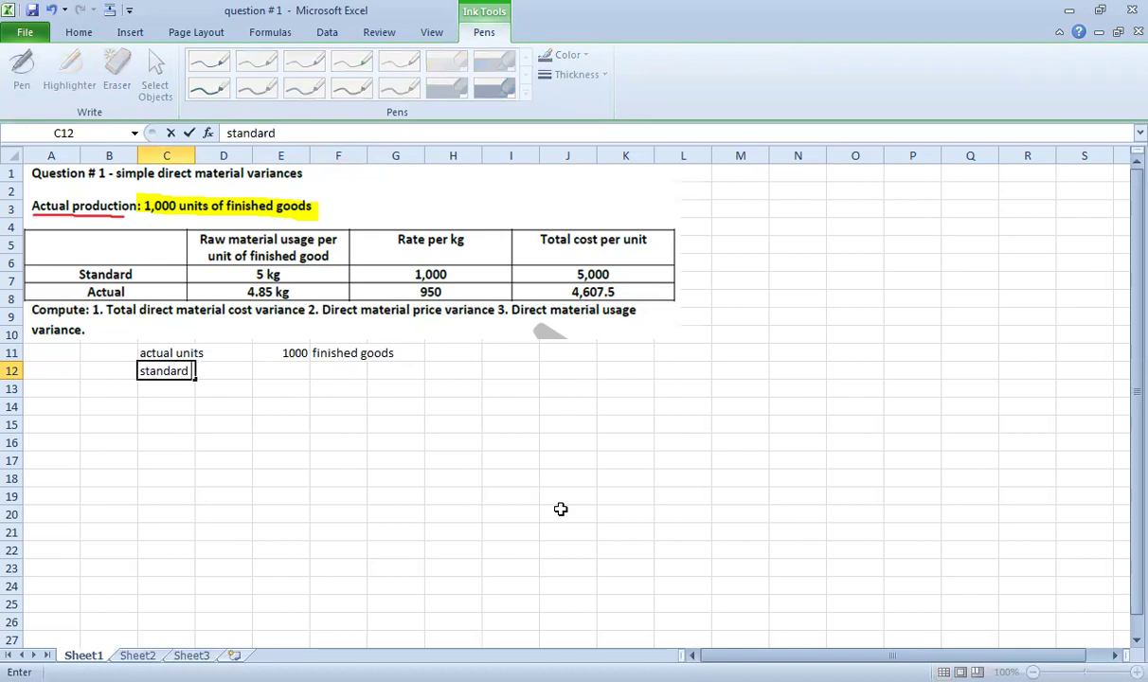
pyautogui.write('units')
pyautogui.press('Return')
pyautogui.press('Right')
pyautogui.press('Right')
pyautogui.press('Up')
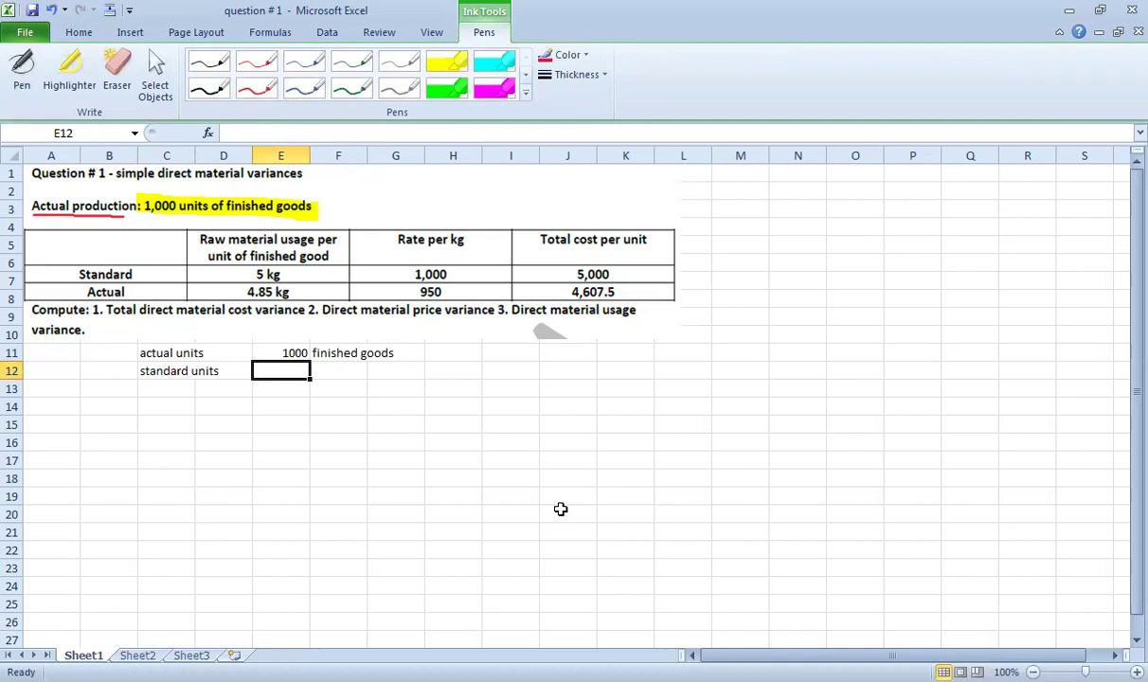
pyautogui.write('800')
pyautogui.press('Return')
pyautogui.press('Up')
pyautogui.press('Right')
pyautogui.write('finsih')
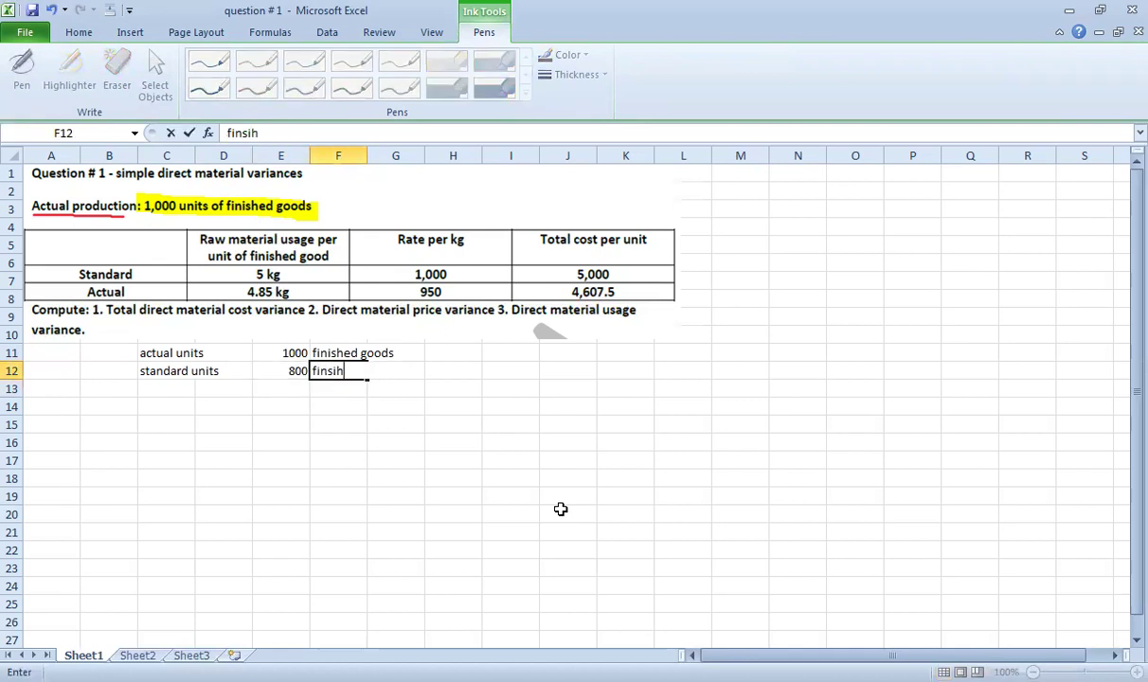
pyautogui.press('BackSpace')
pyautogui.press('BackSpace')
pyautogui.write('ishe')
pyautogui.press('BackSpace')
pyautogui.press('BackSpace')
pyautogui.press('BackSpace')
pyautogui.press('BackSpace')
pyautogui.press('BackSpace')
pyautogui.write('ished goods')
pyautogui.press('Return')
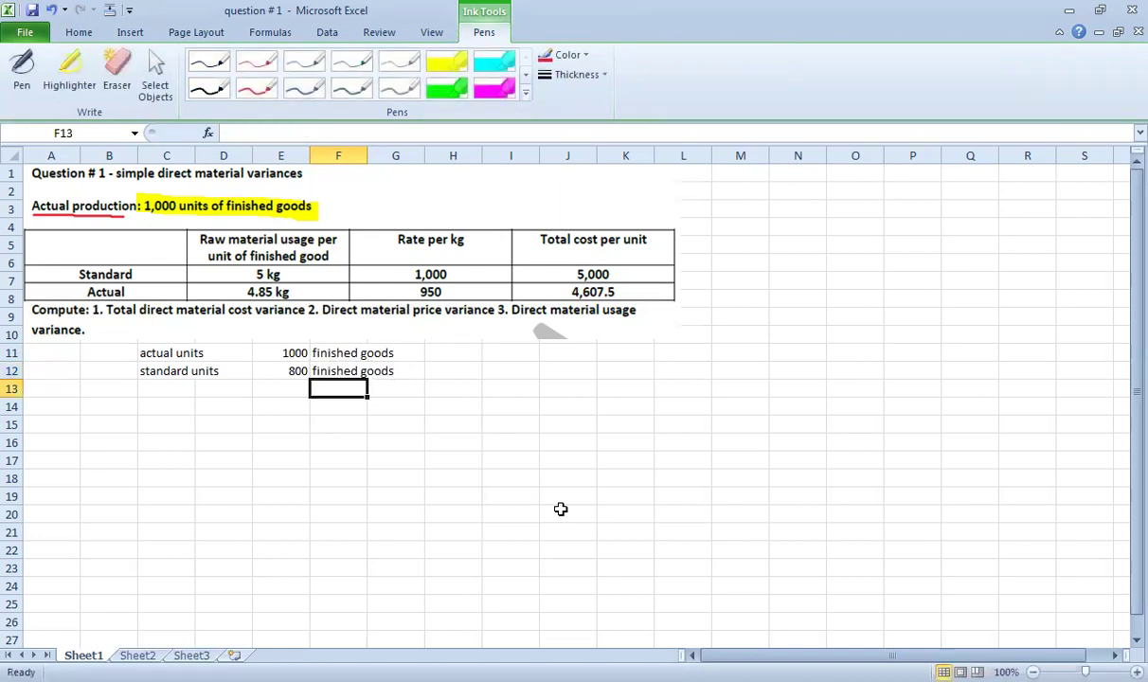
pyautogui.press('Left')
pyautogui.press('Up')
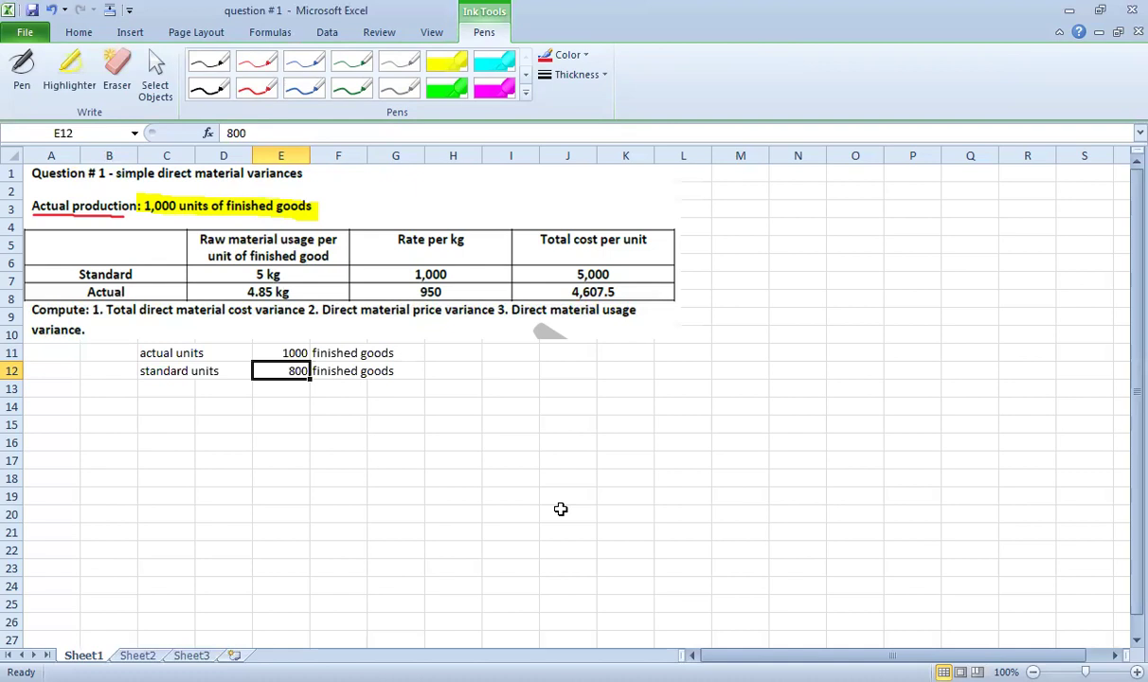
pyautogui.press('Right')
pyautogui.press('Left')
pyautogui.press('Up')
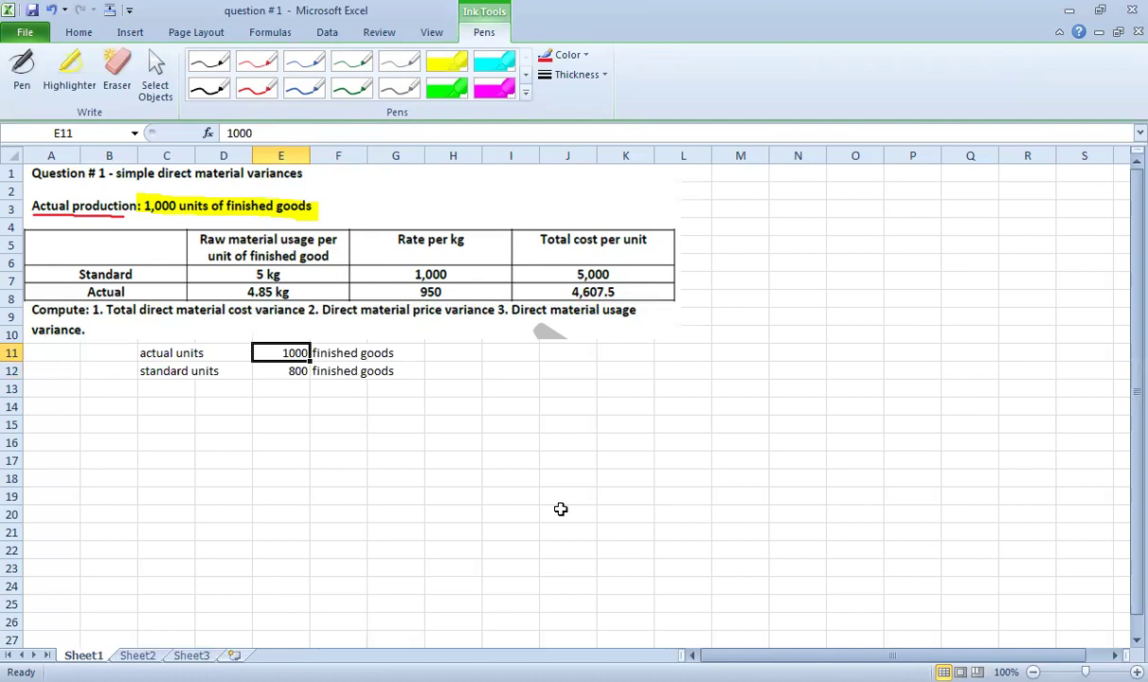
pyautogui.press('Right')
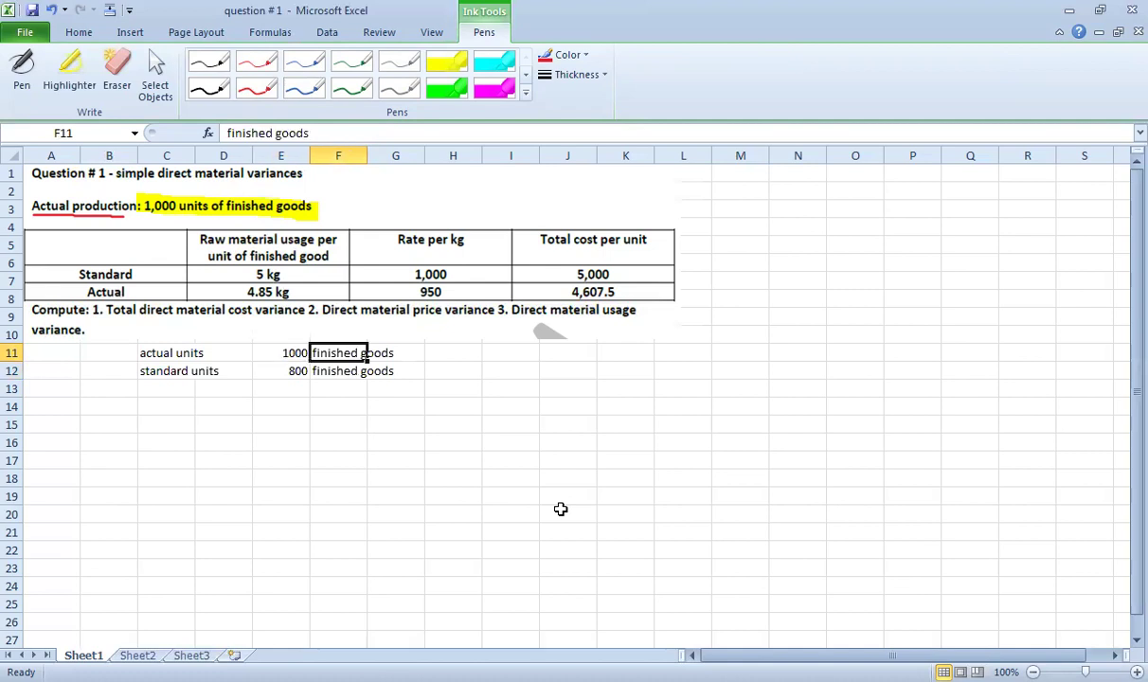
pyautogui.press('Down')
pyautogui.press('Up')
pyautogui.press('Down')
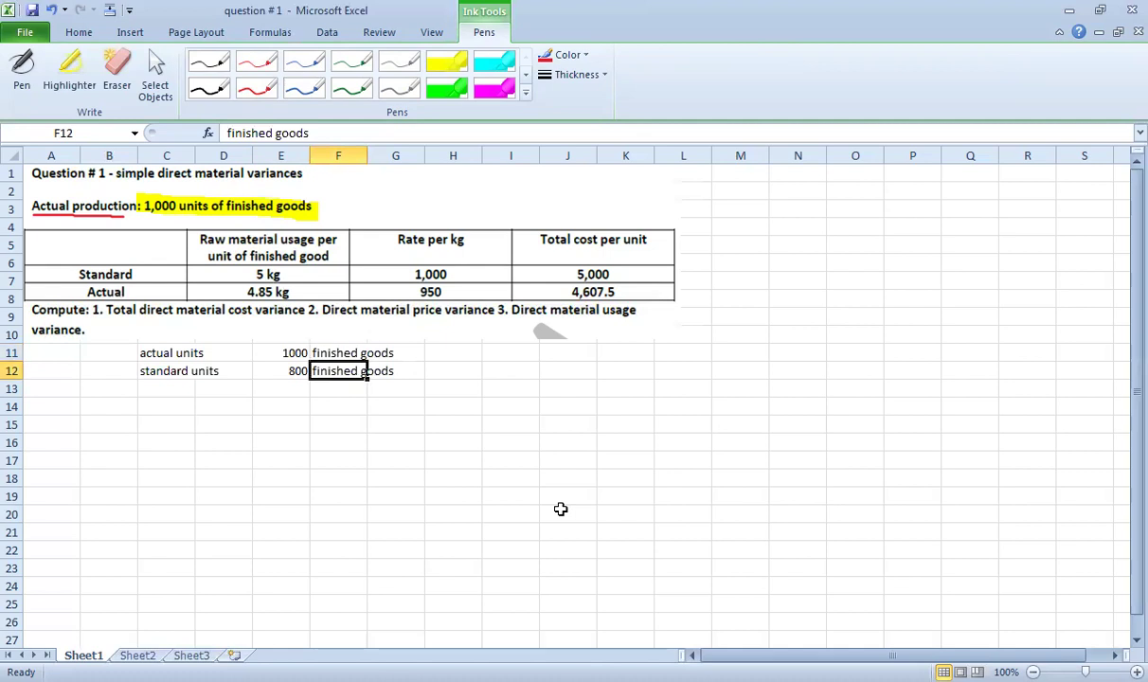
pyautogui.press('Left')
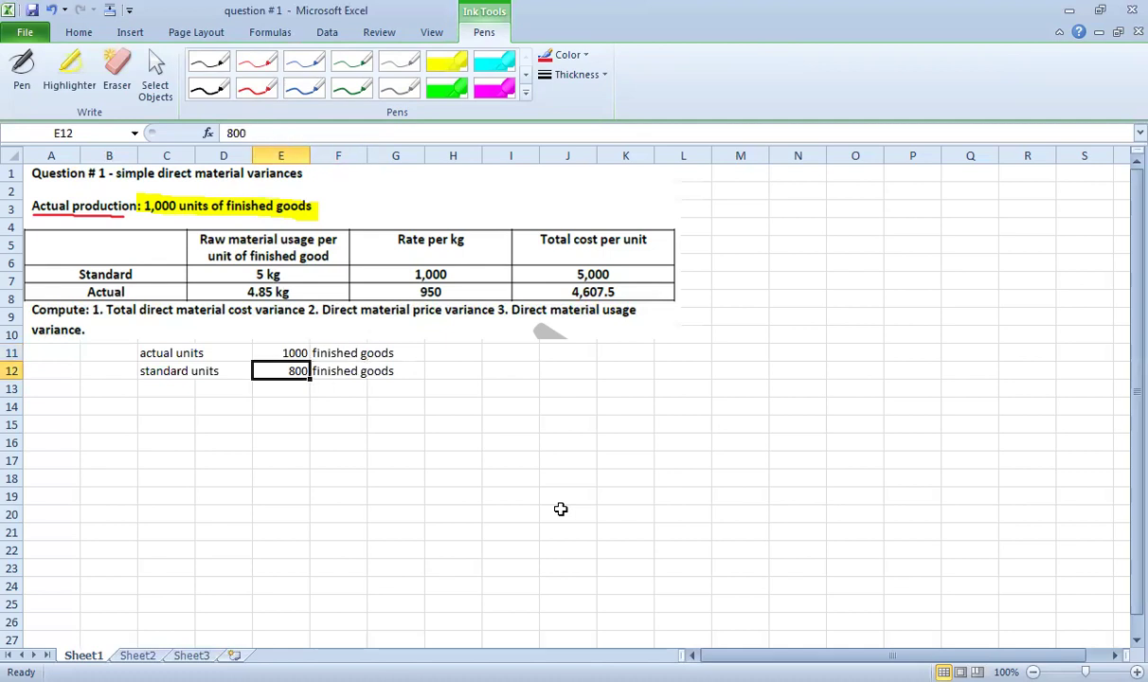
pyautogui.press('Up')
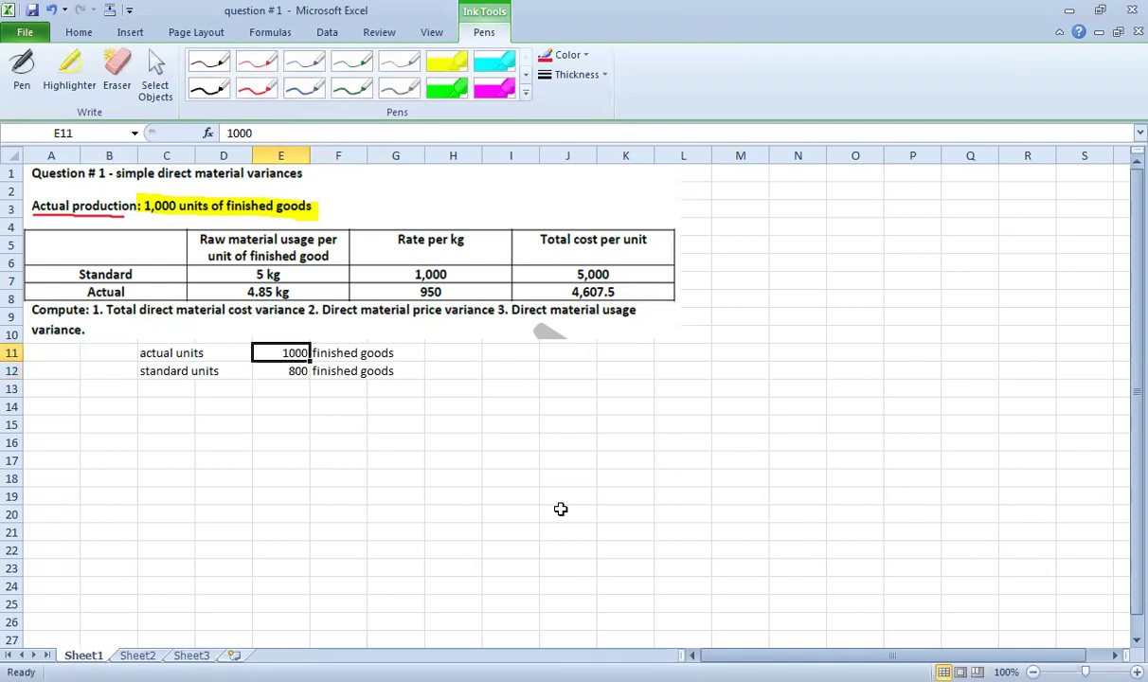
pyautogui.press('Down')
pyautogui.press('Down')
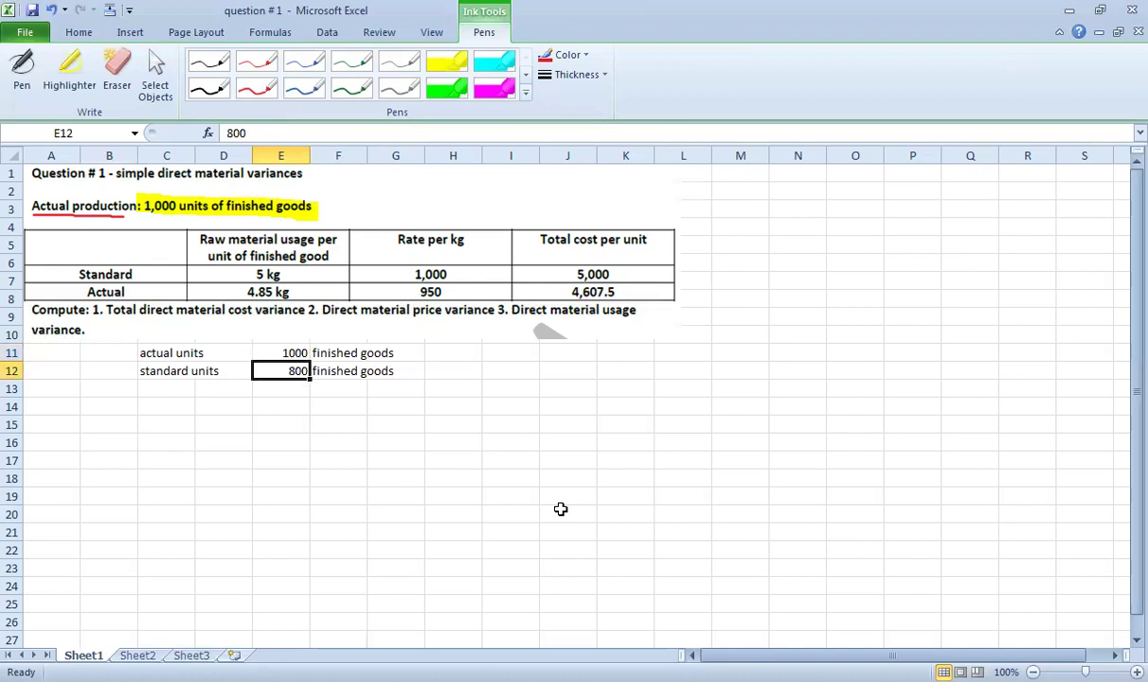
pyautogui.press('Left')
pyautogui.press('Left')
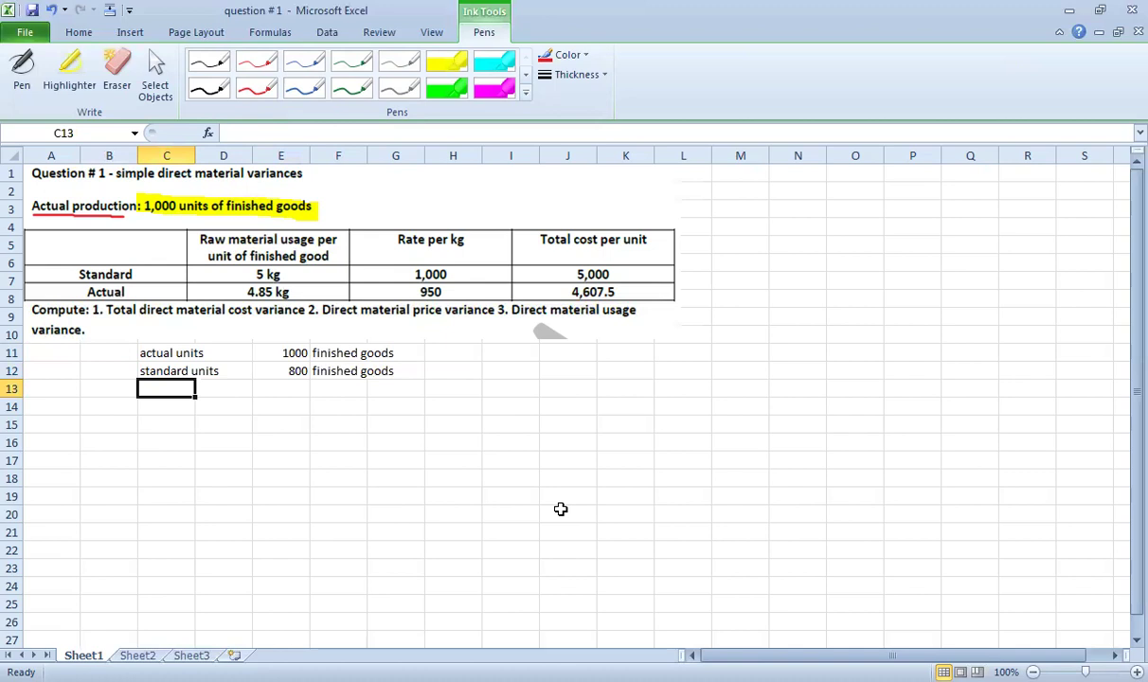
# Enter the row 'standard quantity', 5, 'kg' in row 13.
pyautogui.write('standar')
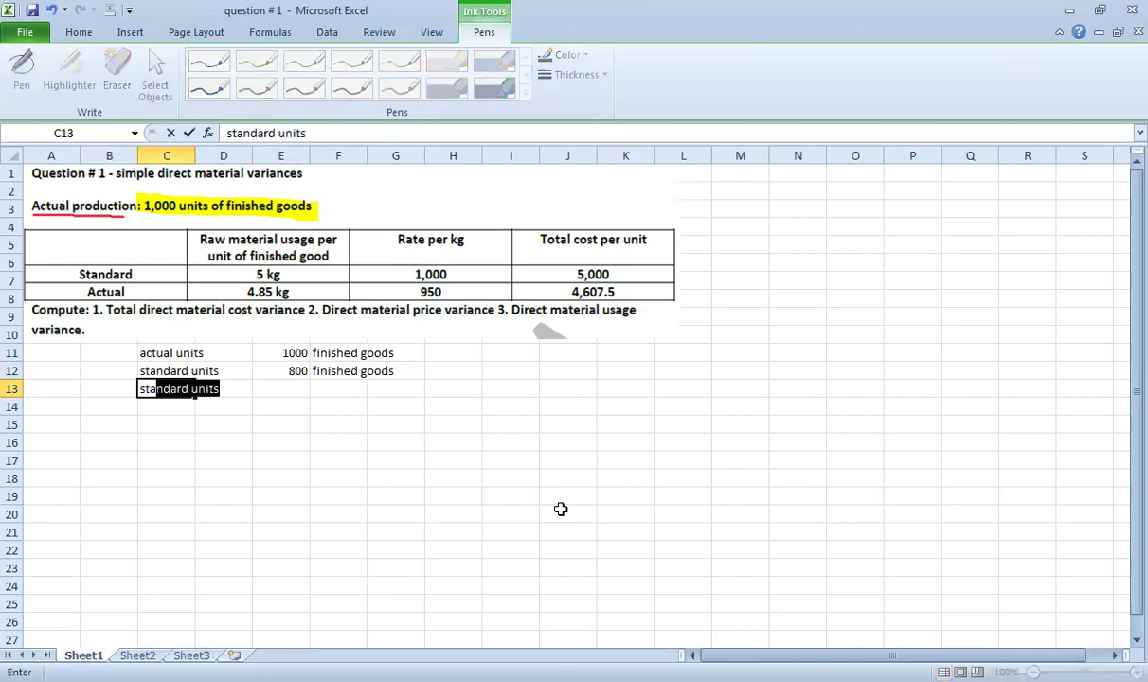
pyautogui.write('d qua')
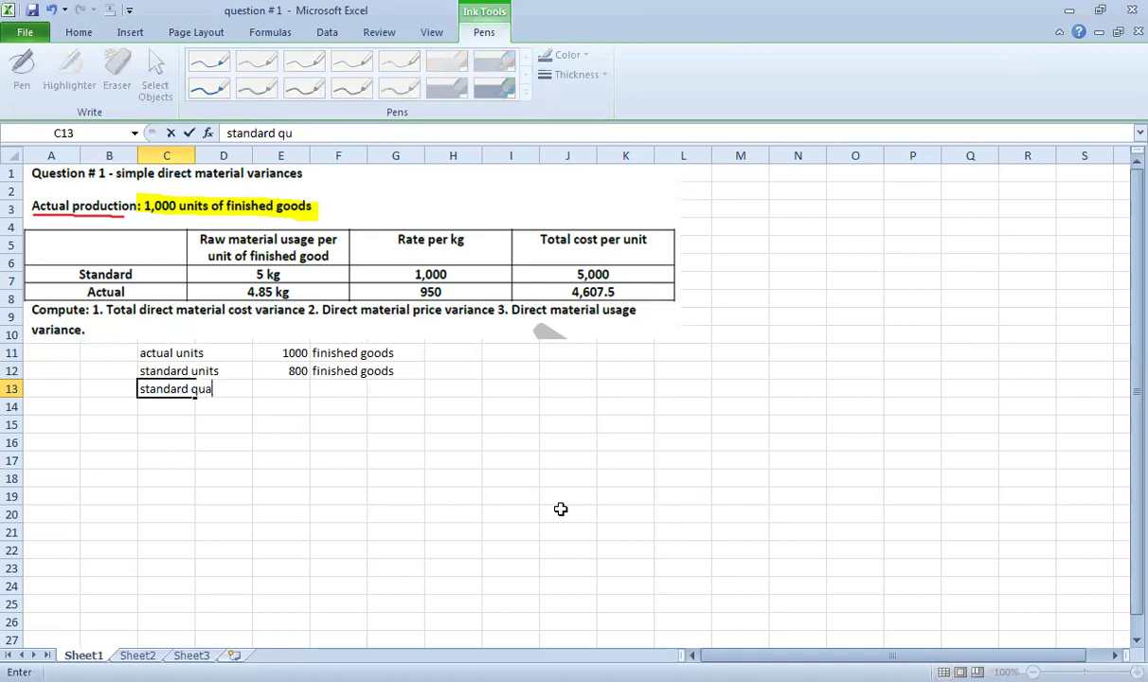
pyautogui.write('ntity')
pyautogui.press('Return')
pyautogui.press('Right')
pyautogui.press('Right')
pyautogui.press('Up')
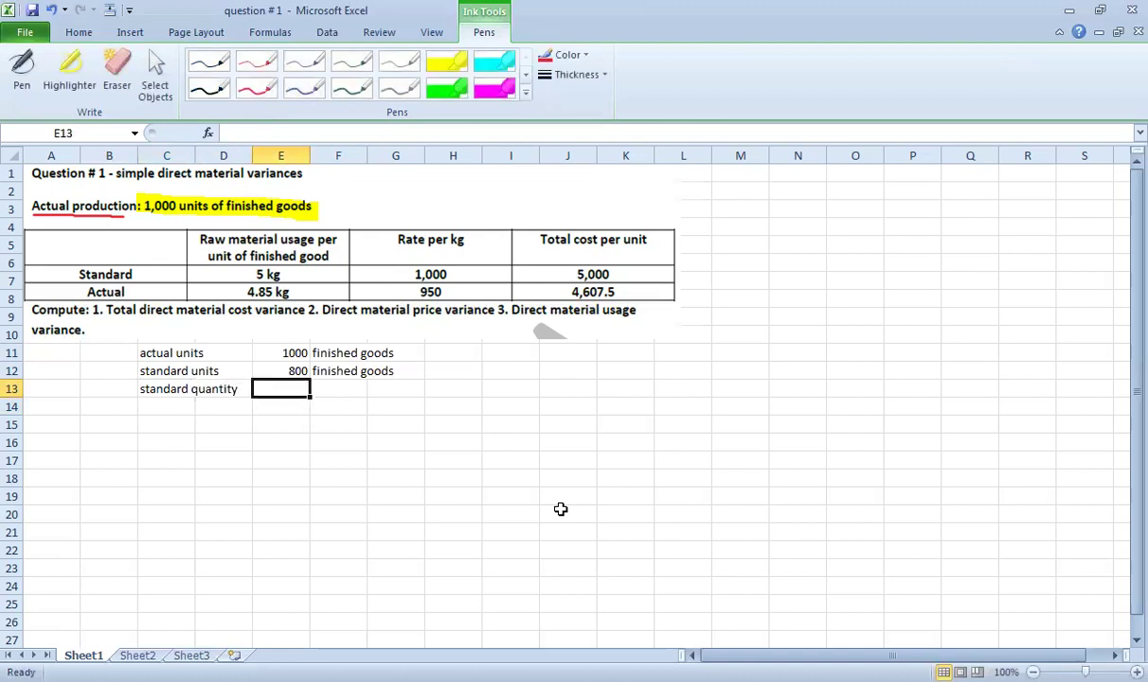
pyautogui.write('5')
pyautogui.press('Tab')
pyautogui.write('kg')
pyautogui.press('Return')
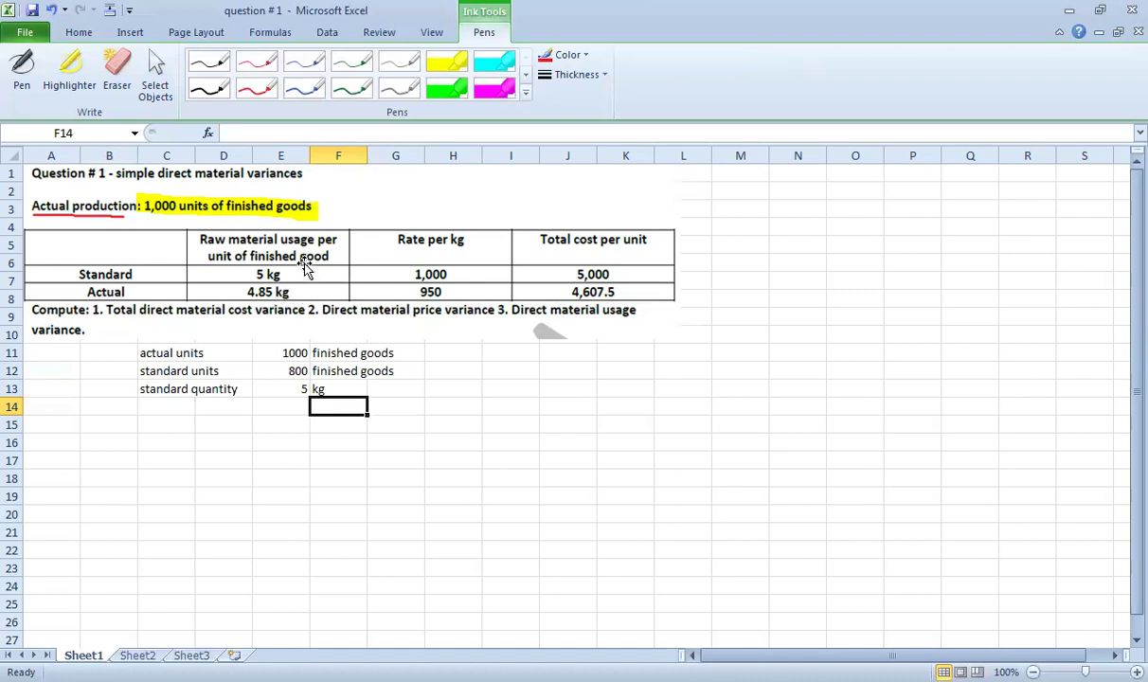
pyautogui.click(284, 388)
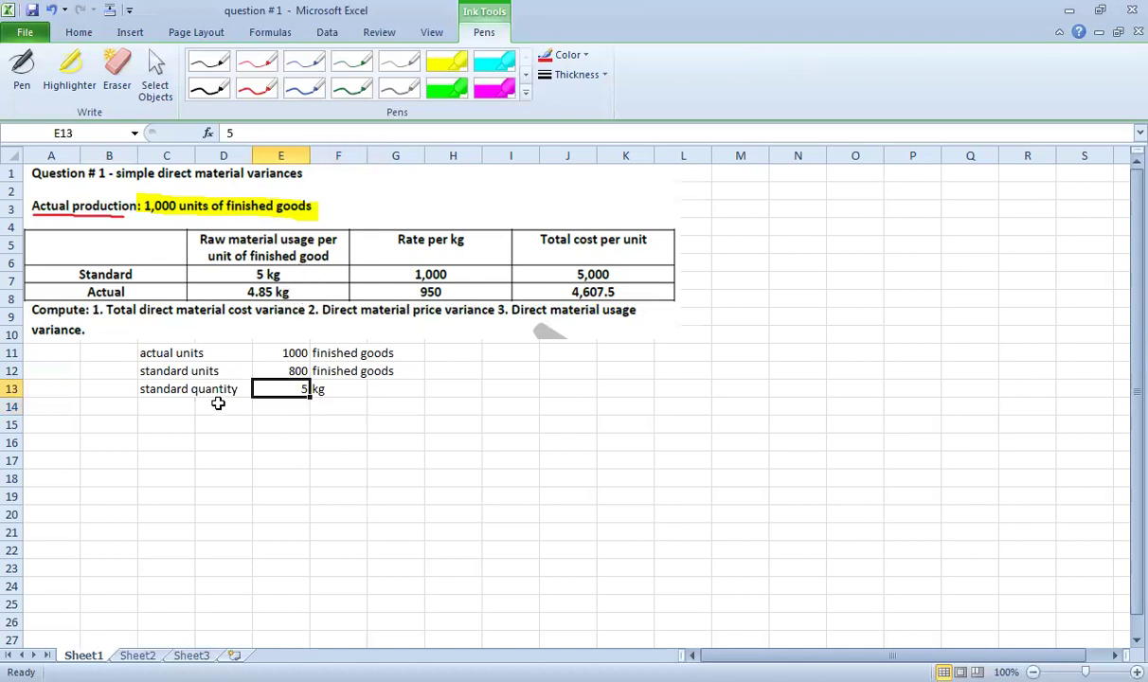
# Enter the row 'actual quantity', 4.85, 'kg' in row 14.
pyautogui.click(174, 404)
pyautogui.write('act')
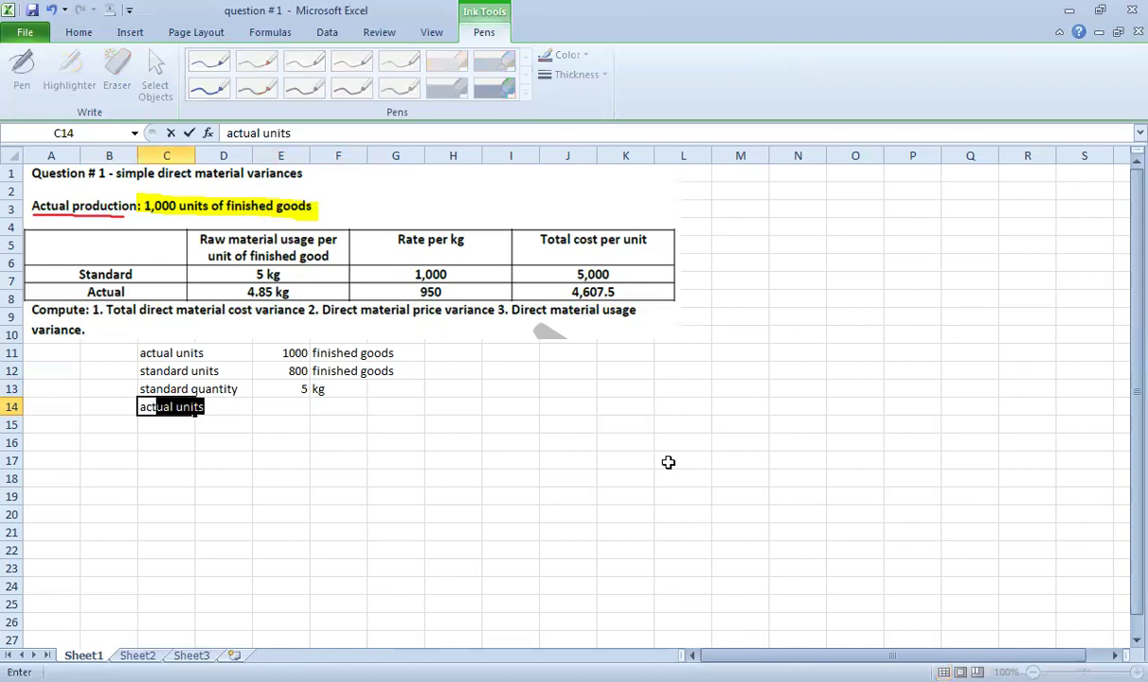
pyautogui.write('ual quantity')
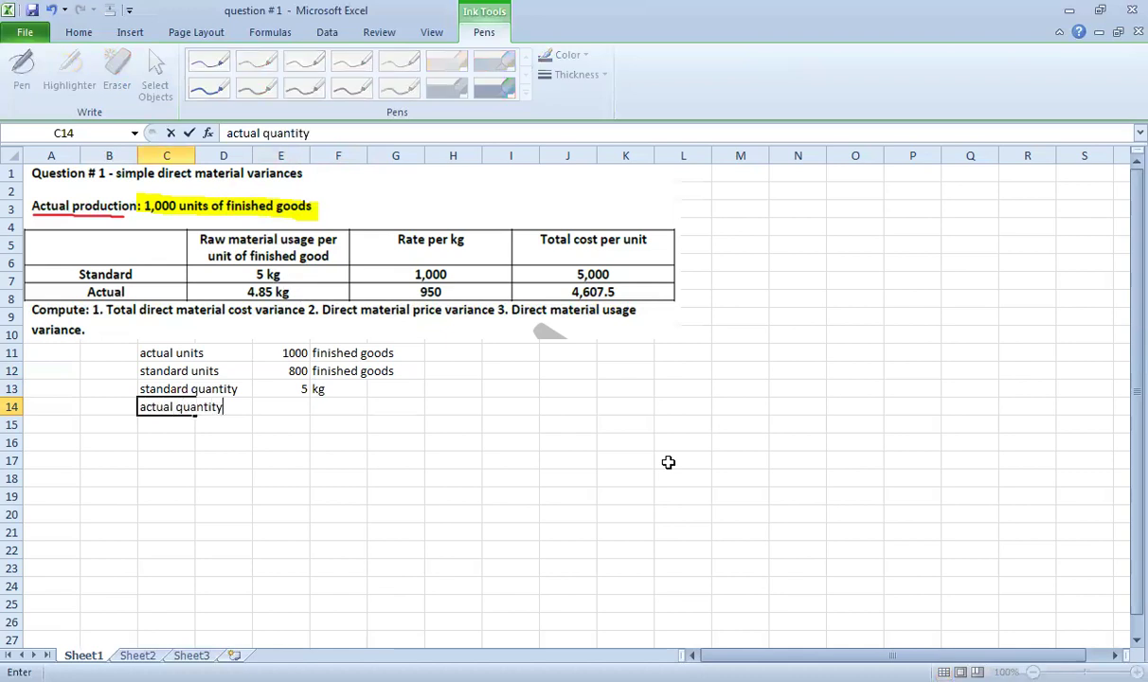
pyautogui.press('Return')
pyautogui.press('Right')
pyautogui.press('Right')
pyautogui.press('Up')
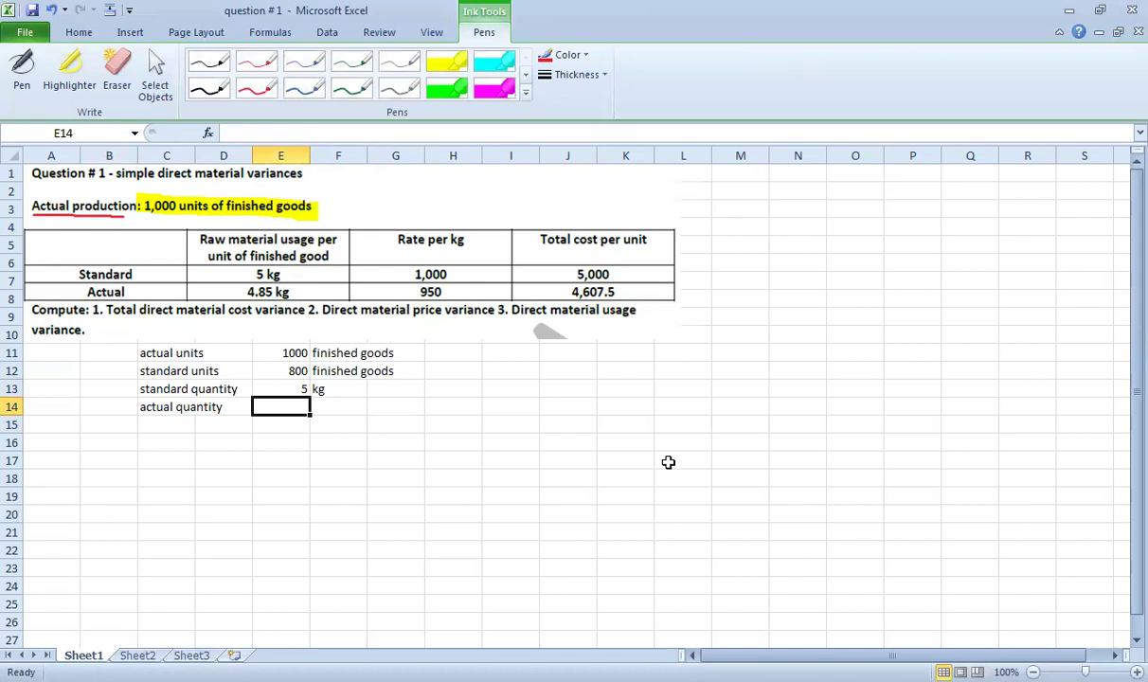
pyautogui.write('4.85')
pyautogui.press('Return')
pyautogui.press('Up')
pyautogui.press('Right')
pyautogui.write('kg')
pyautogui.press('Return')
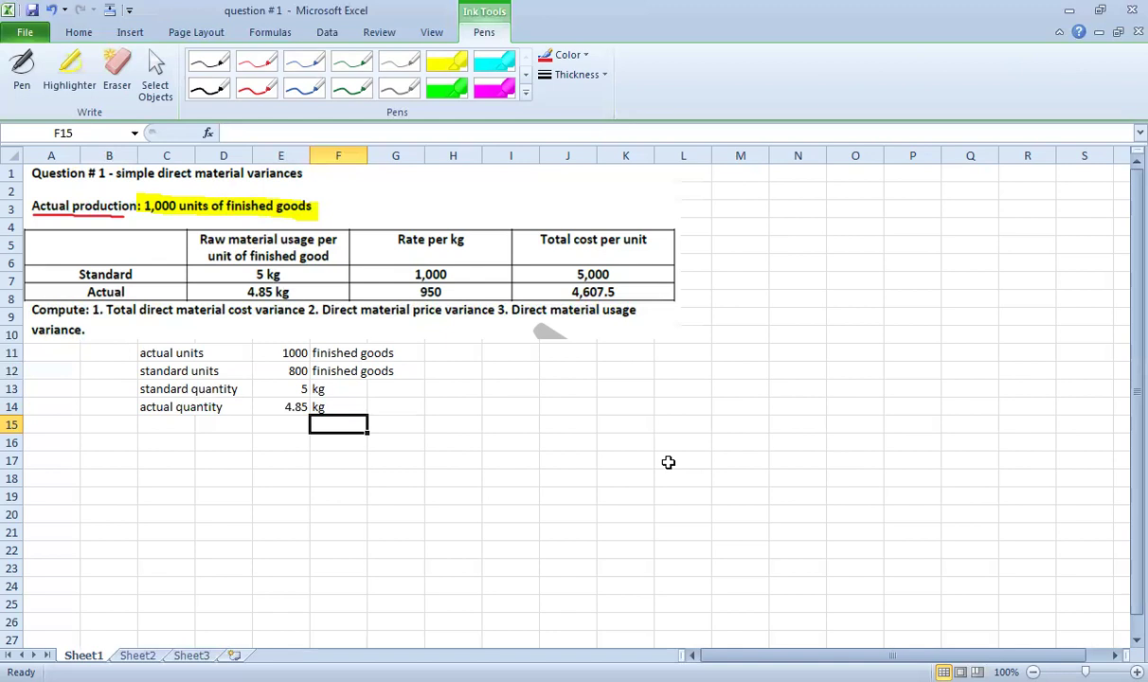
# Check the quantity values 5 and 4.85 and their kg units.
pyautogui.click(277, 388)
pyautogui.click(320, 392)
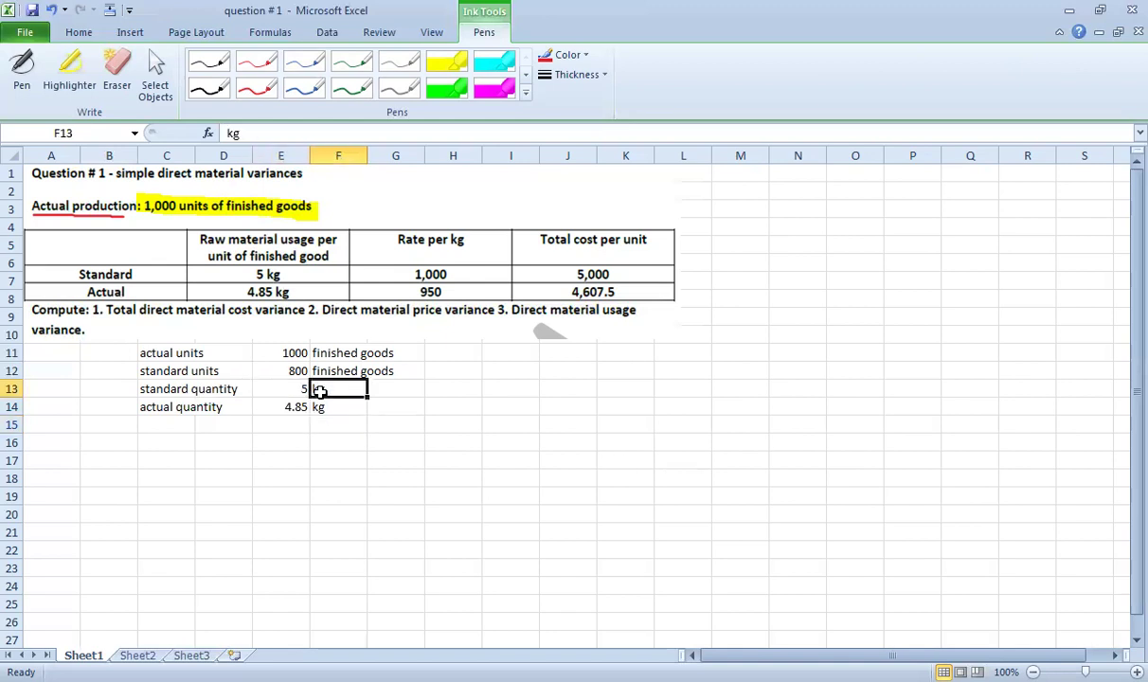
pyautogui.click(299, 405)
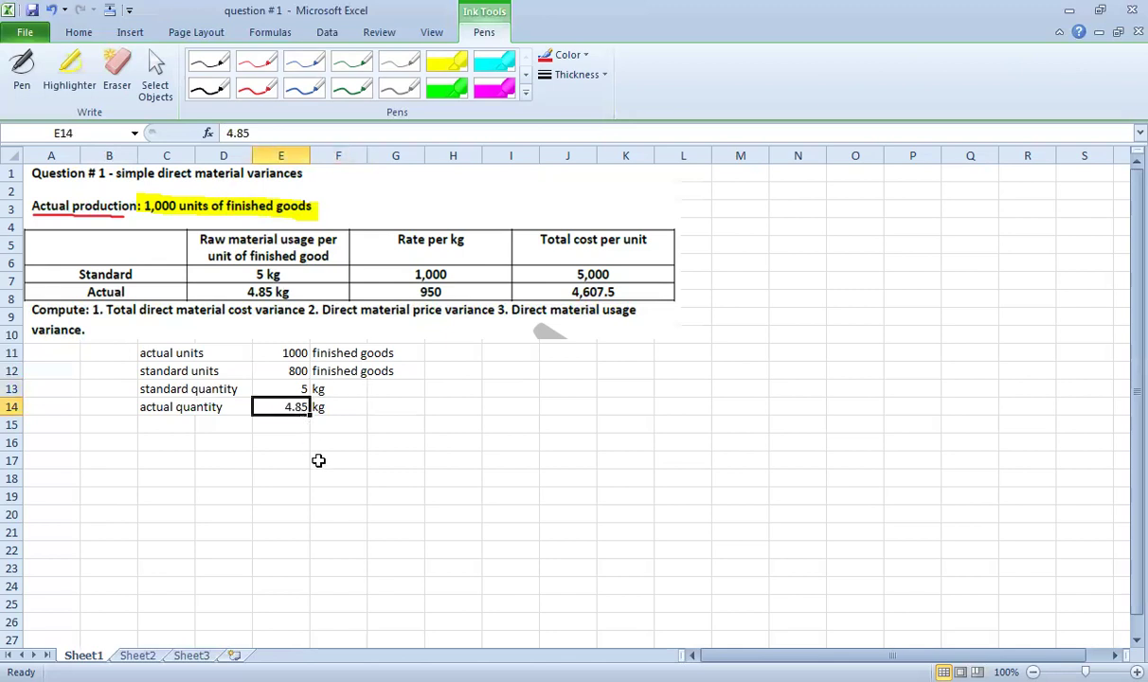
pyautogui.click(322, 407)
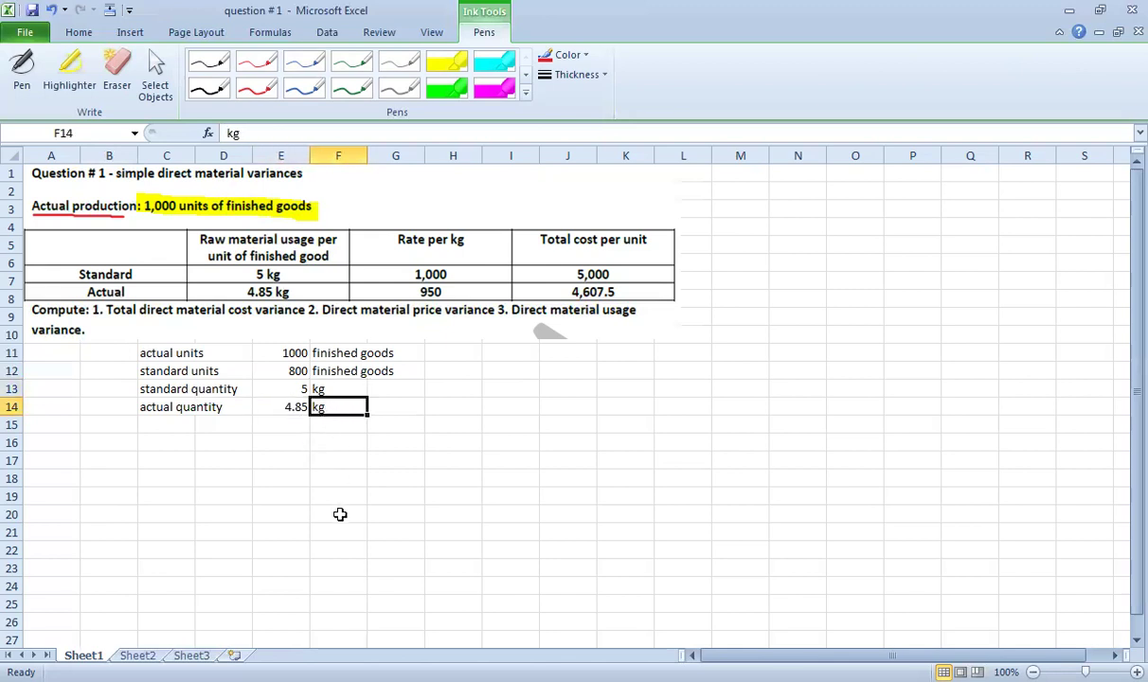
# Enter the row 'standard rate', 1000, 'rs/kg' in row 15.
pyautogui.click(182, 425)
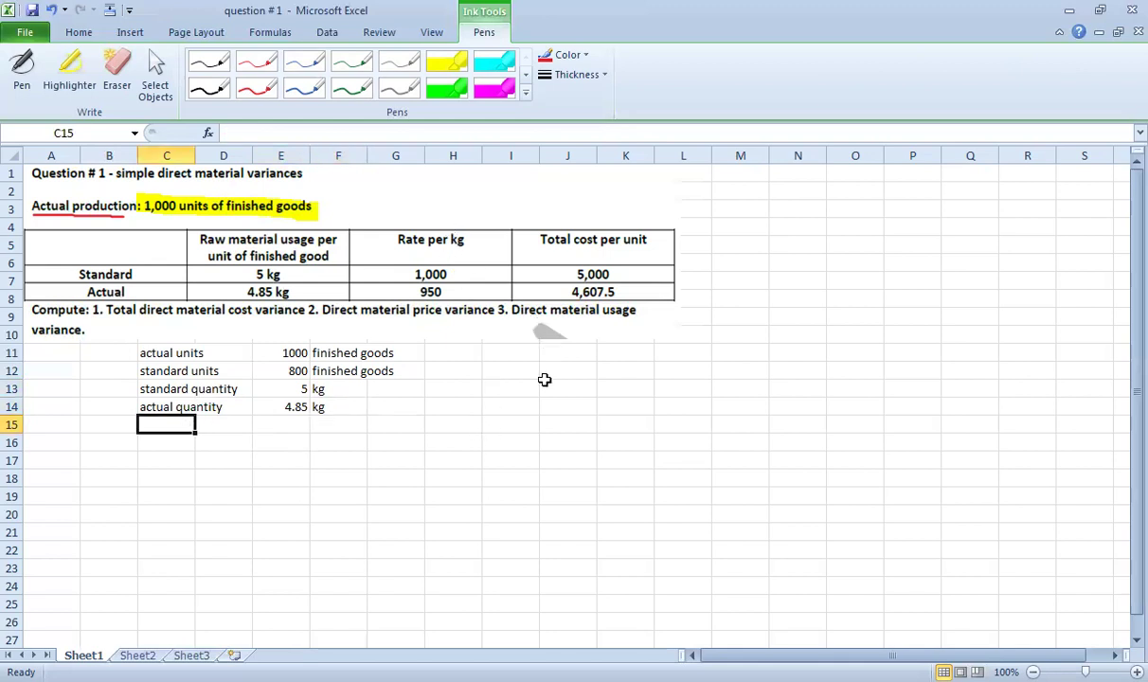
pyautogui.write('standard')
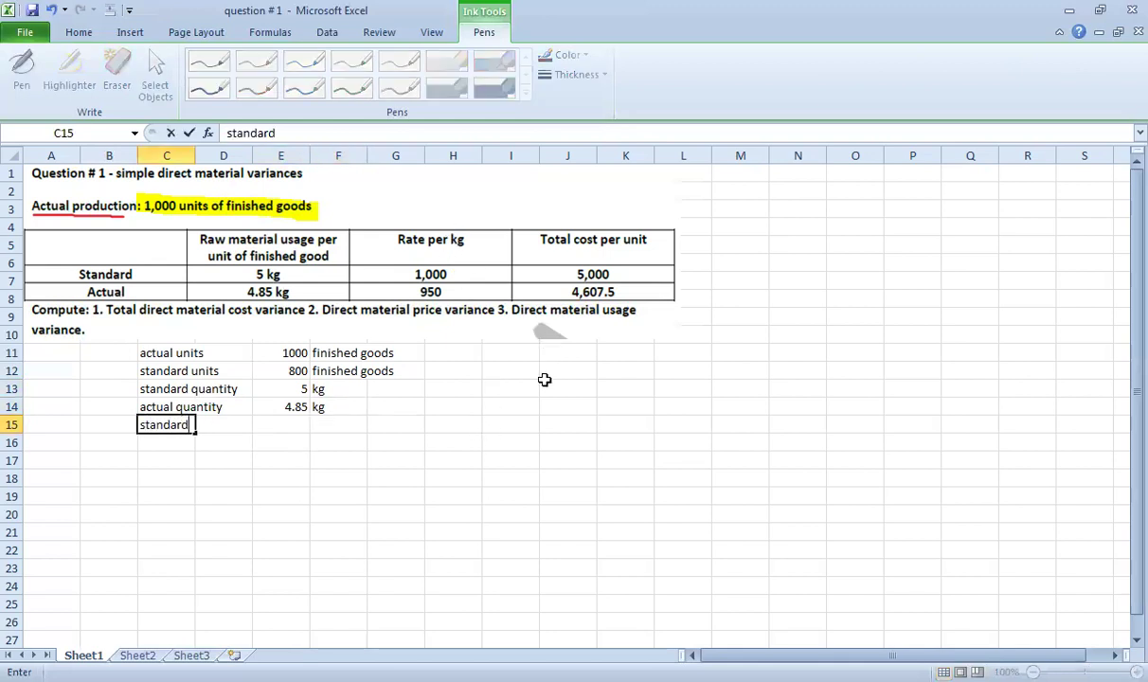
pyautogui.write(' rate')
pyautogui.press('Right')
pyautogui.press('Right')
pyautogui.press('Up')
pyautogui.write('1000')
pyautogui.press('Return')
pyautogui.press('Up')
pyautogui.press('Right')
pyautogui.write('rs')
pyautogui.press('Return')
pyautogui.press('F2')
pyautogui.write('/')
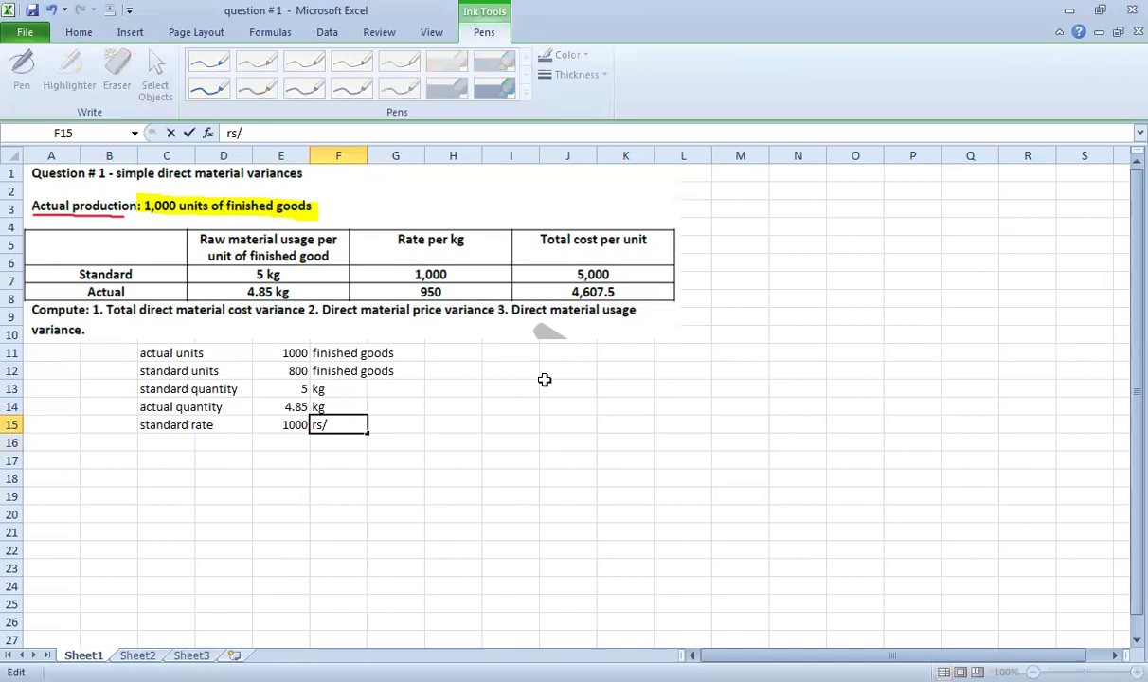
pyautogui.write('kg')
pyautogui.press('Return')
pyautogui.press('Up')
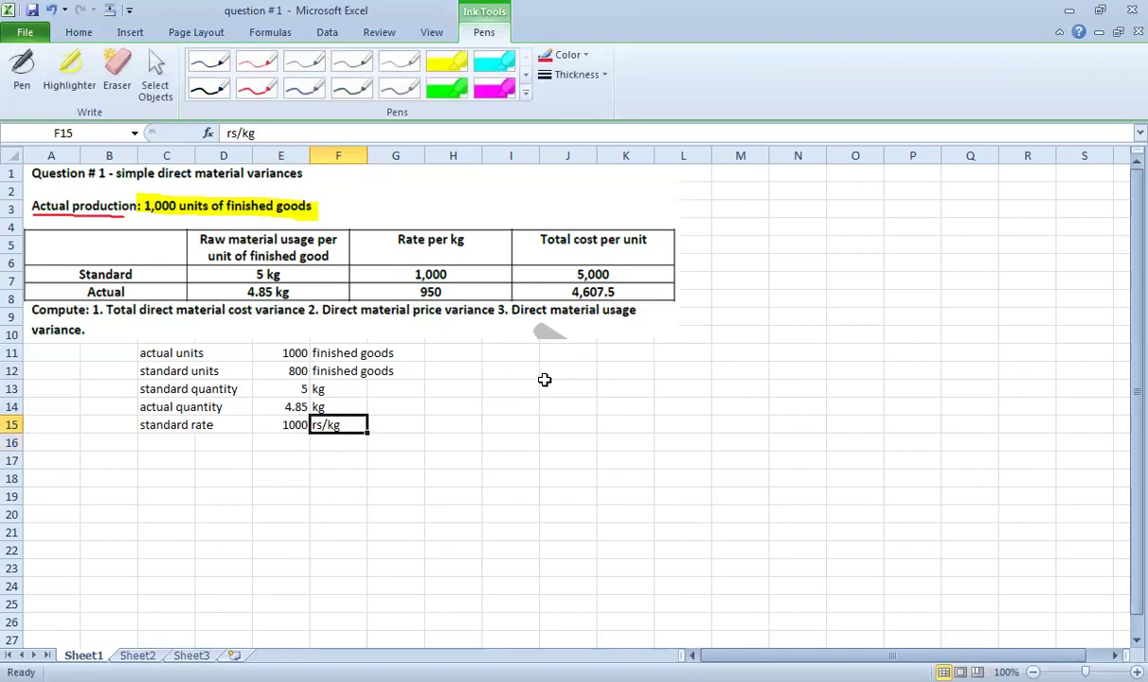
# Enter the row 'actual rate', 950, 'rs/kg' in row 16.
pyautogui.press('Down')
pyautogui.press('Left')
pyautogui.press('Left')
pyautogui.press('Left')
pyautogui.write('actual rate')
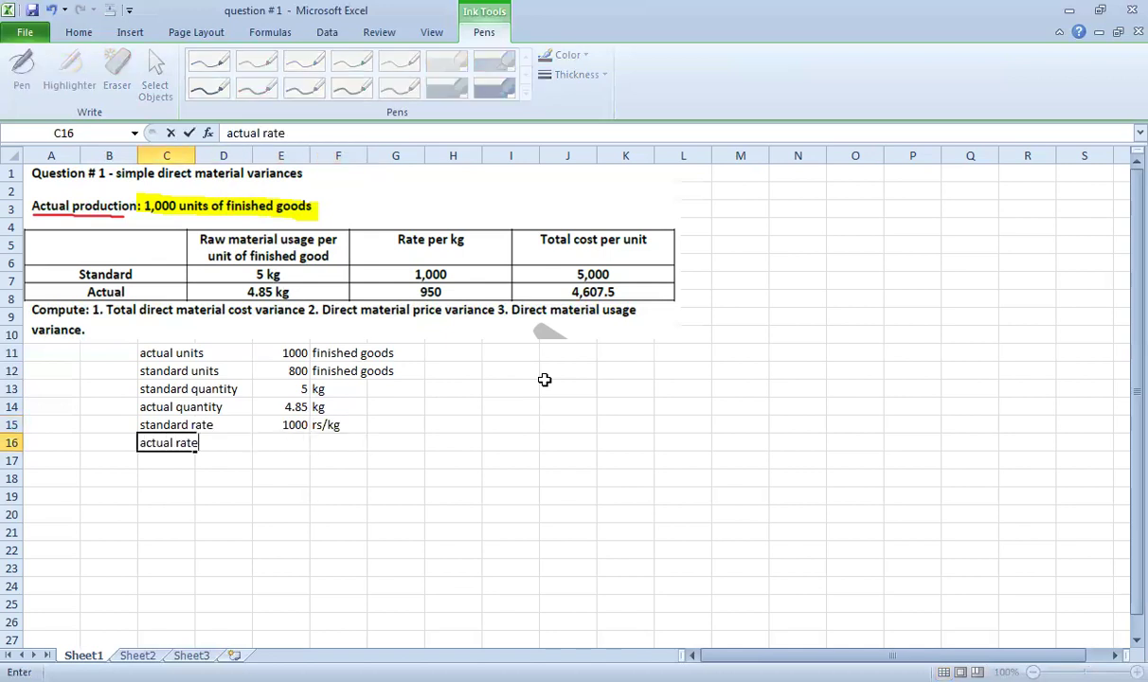
pyautogui.press('Return')
pyautogui.press('Right')
pyautogui.press('Right')
pyautogui.press('Up')
pyautogui.write('950')
pyautogui.press('Return')
pyautogui.press('Up')
pyautogui.press('Right')
pyautogui.write('rs')
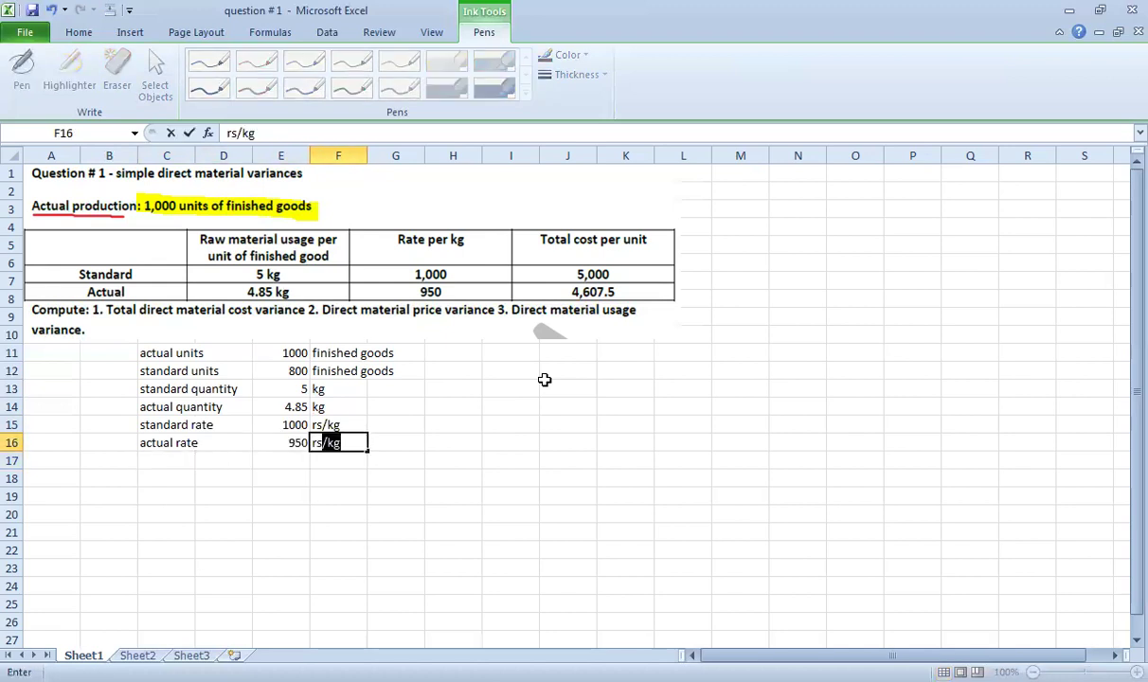
pyautogui.press('Return')
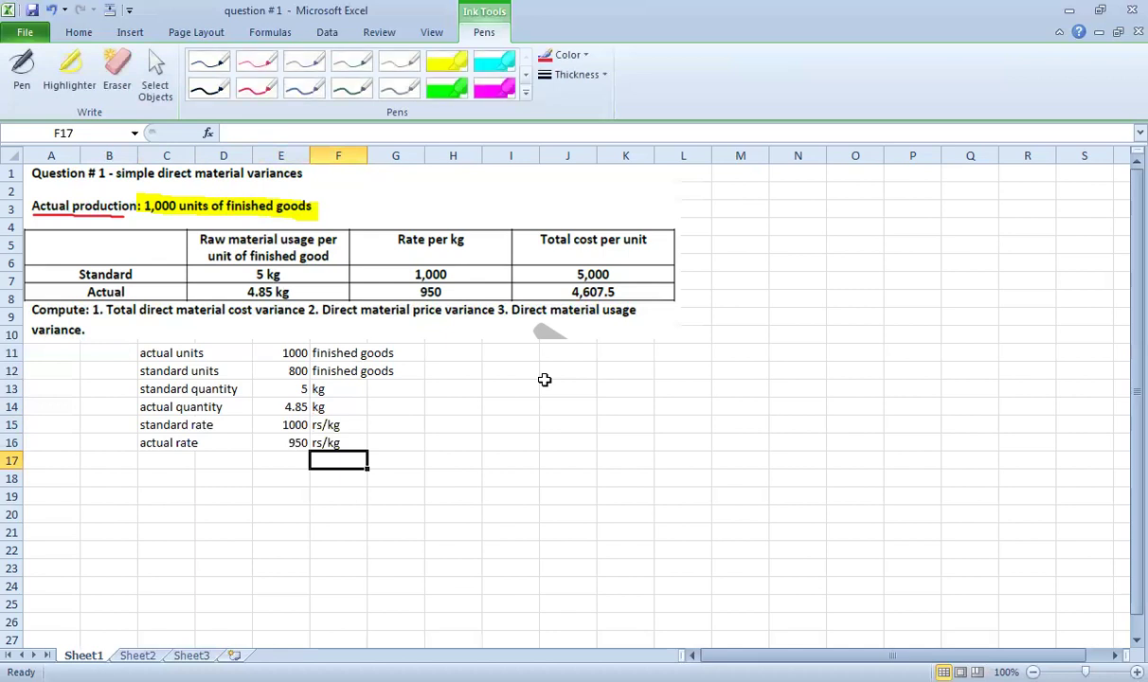
pyautogui.press('Up')
pyautogui.press('Left')
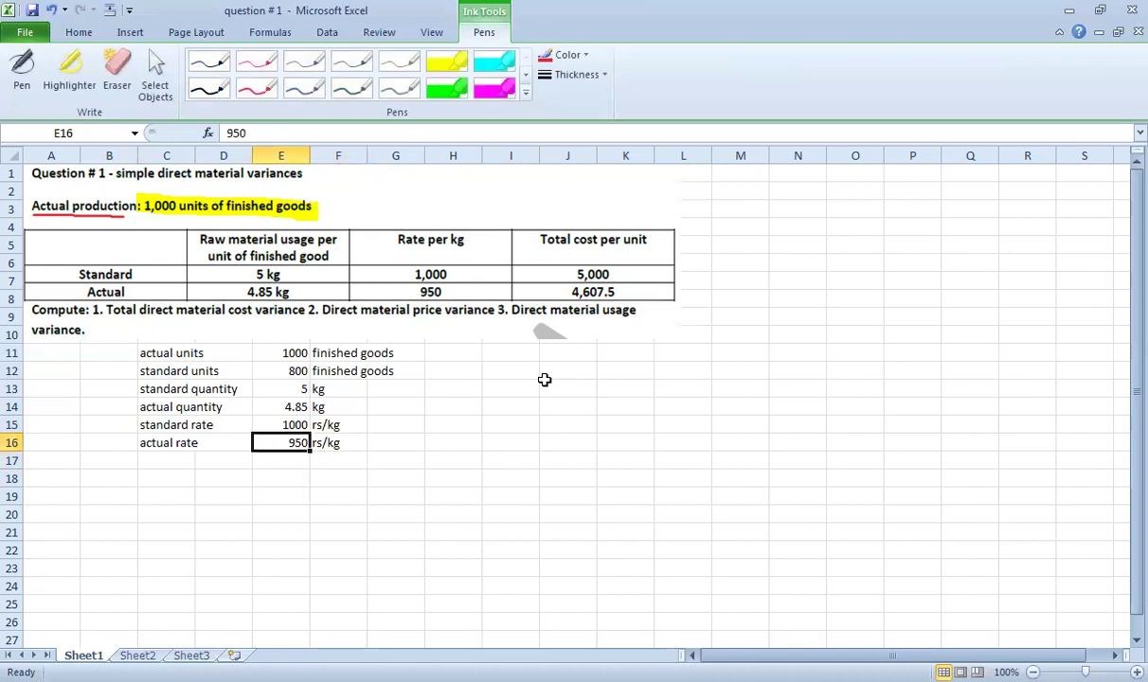
pyautogui.press('Down')
pyautogui.press('Left')
pyautogui.press('Left')
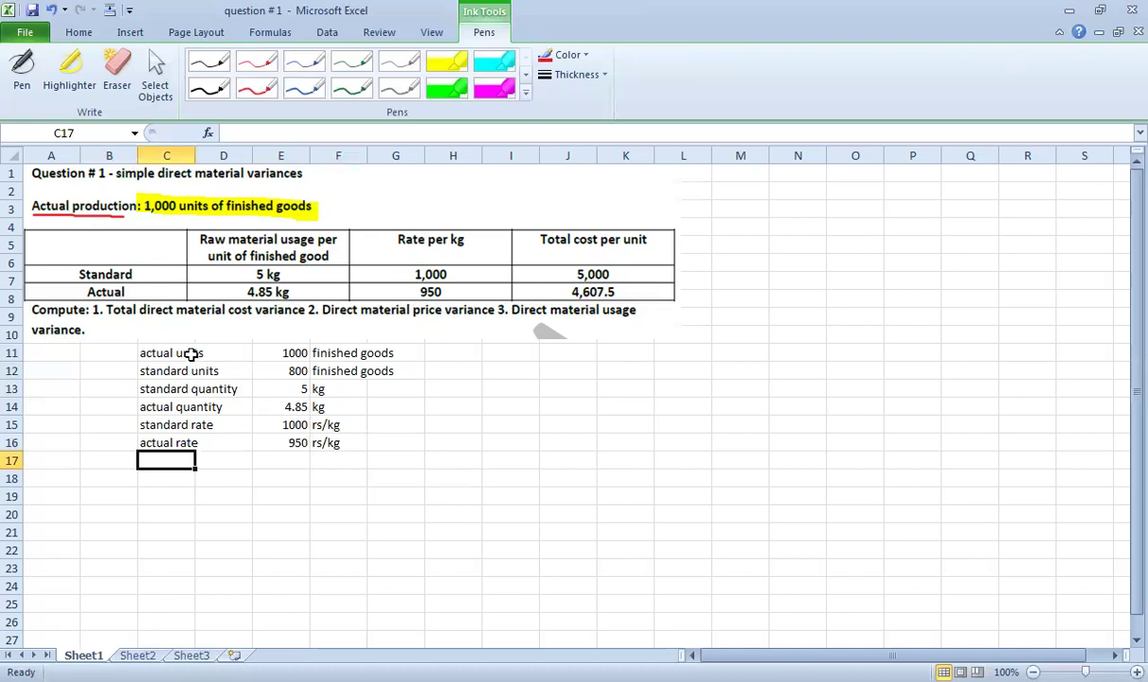
pyautogui.moveTo(159, 374); pyautogui.dragTo(408, 373)
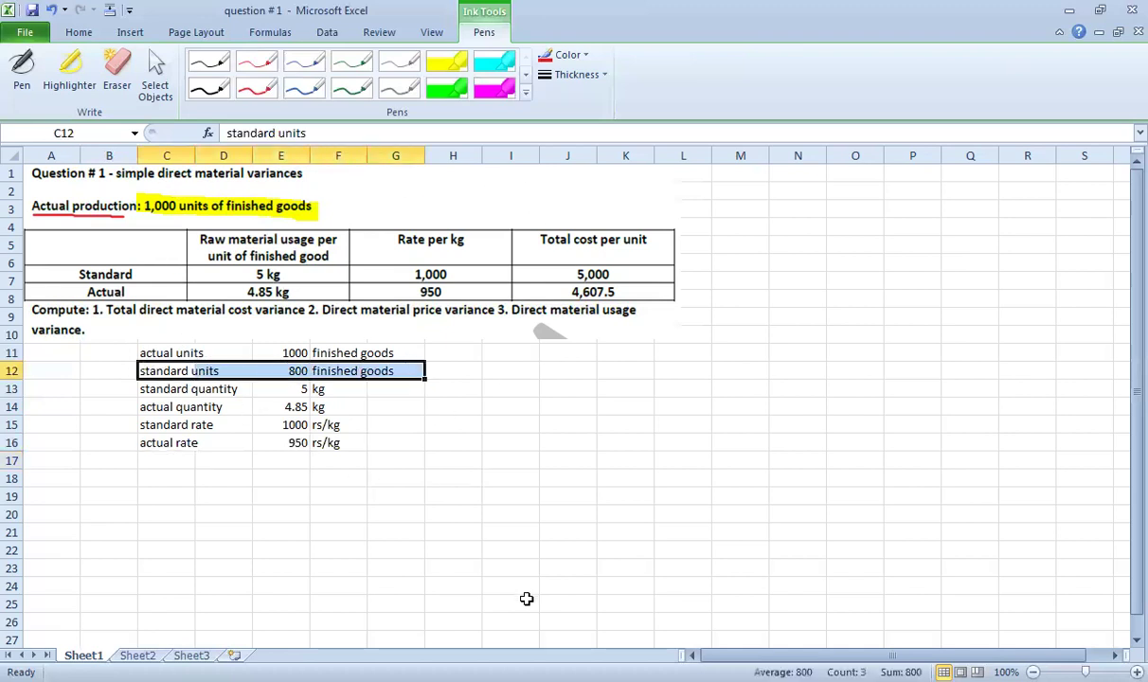
pyautogui.click(798, 230)
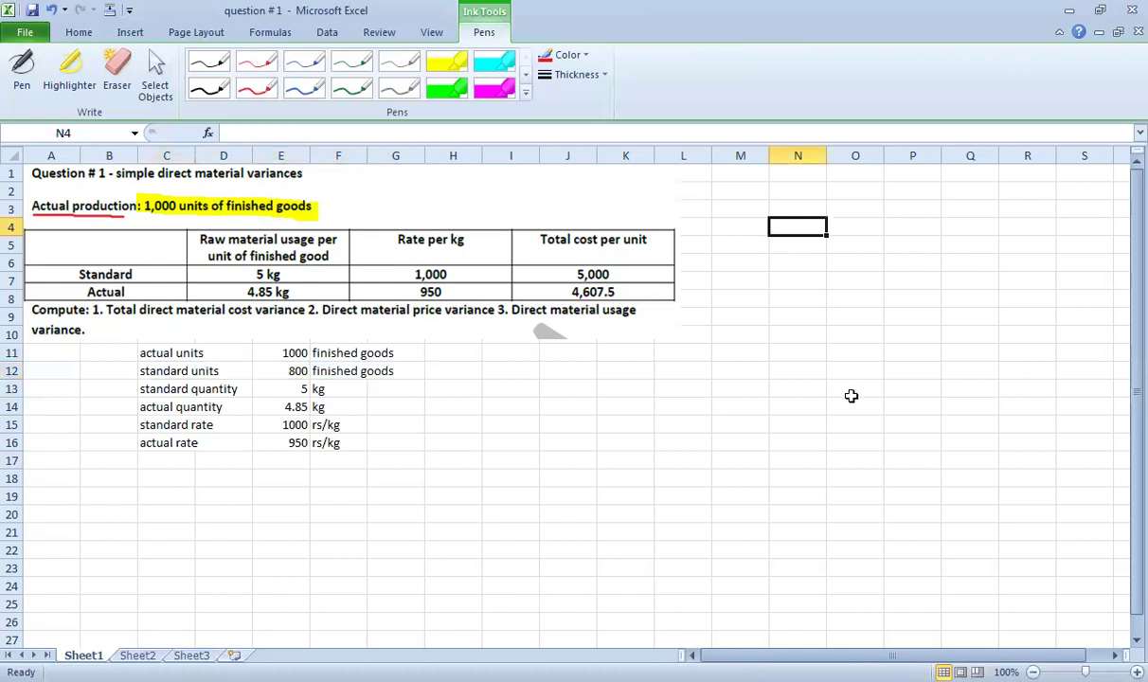
# Enter a 'standard units' label with a value of 800 beside it.
pyautogui.write('s')
pyautogui.press('Escape')
pyautogui.write('st')
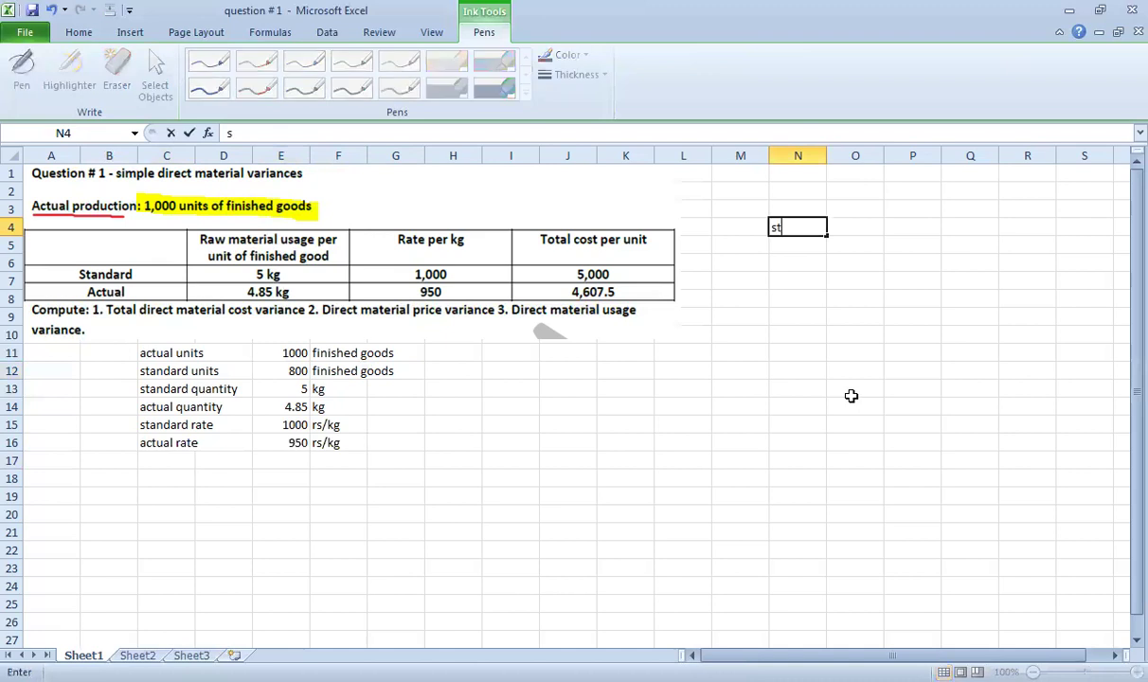
pyautogui.write('andard units')
pyautogui.press('Return')
pyautogui.press('Up')
pyautogui.press('Return')
pyautogui.press('Up')
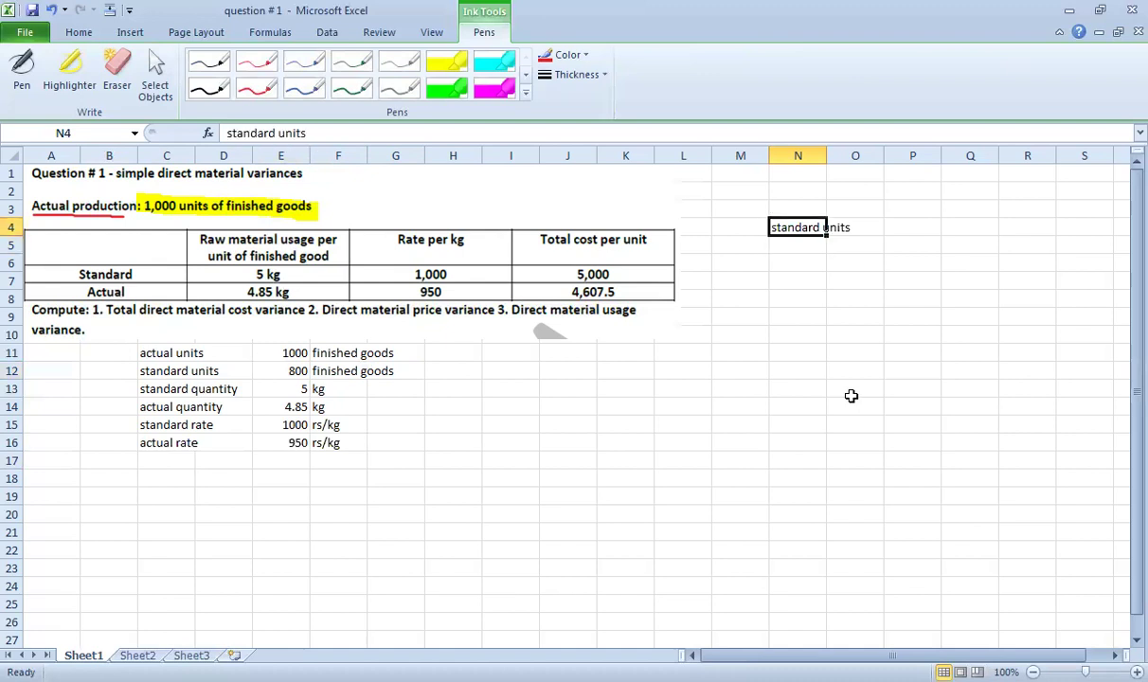
pyautogui.press('Right')
pyautogui.press('Right')
pyautogui.write('800')
pyautogui.press('Return')
pyautogui.press('Up')
pyautogui.press('Up')
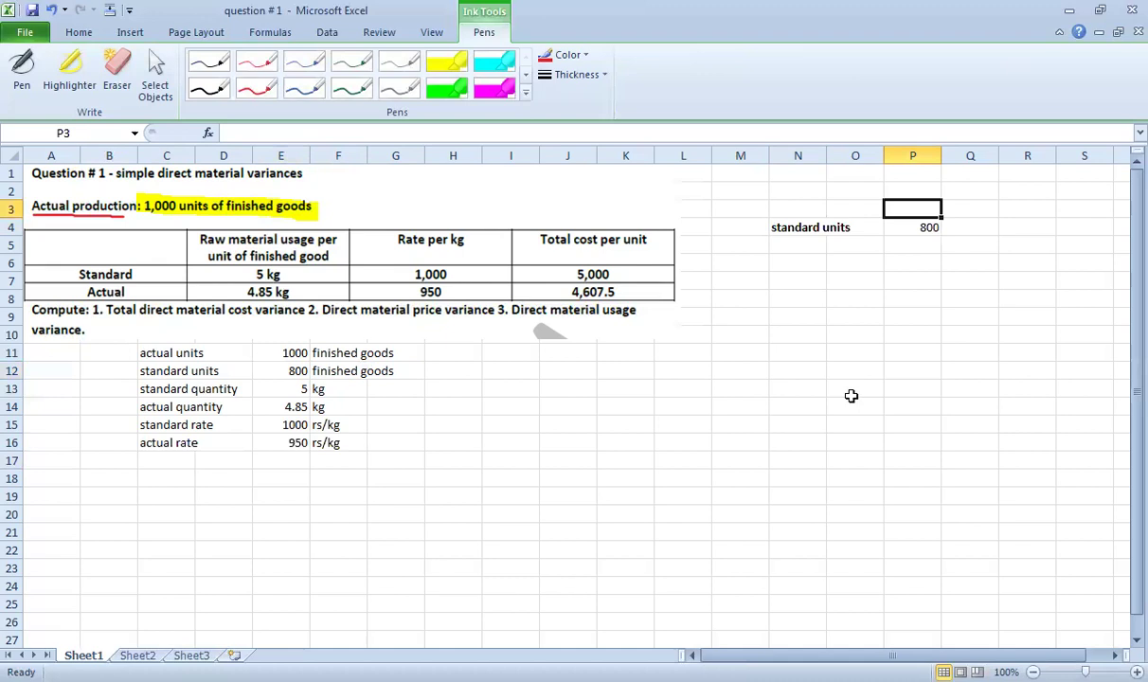
# Add the 'plan / budget / standard' heading above and re-confirm the 800 value.
pyautogui.write('plan / budget /s')
pyautogui.press('BackSpace')
pyautogui.write('standard')
pyautogui.press('Return')
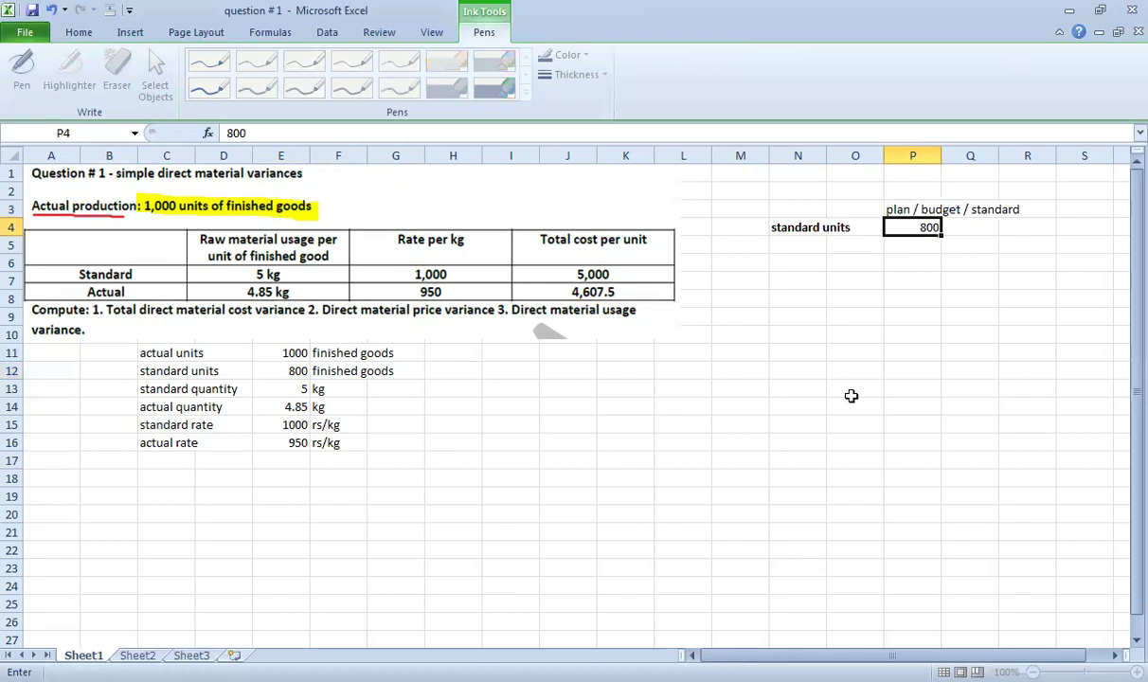
pyautogui.write('800')
pyautogui.hotkey('ctrl', 'Return')
pyautogui.press('Return')
pyautogui.press('Up')
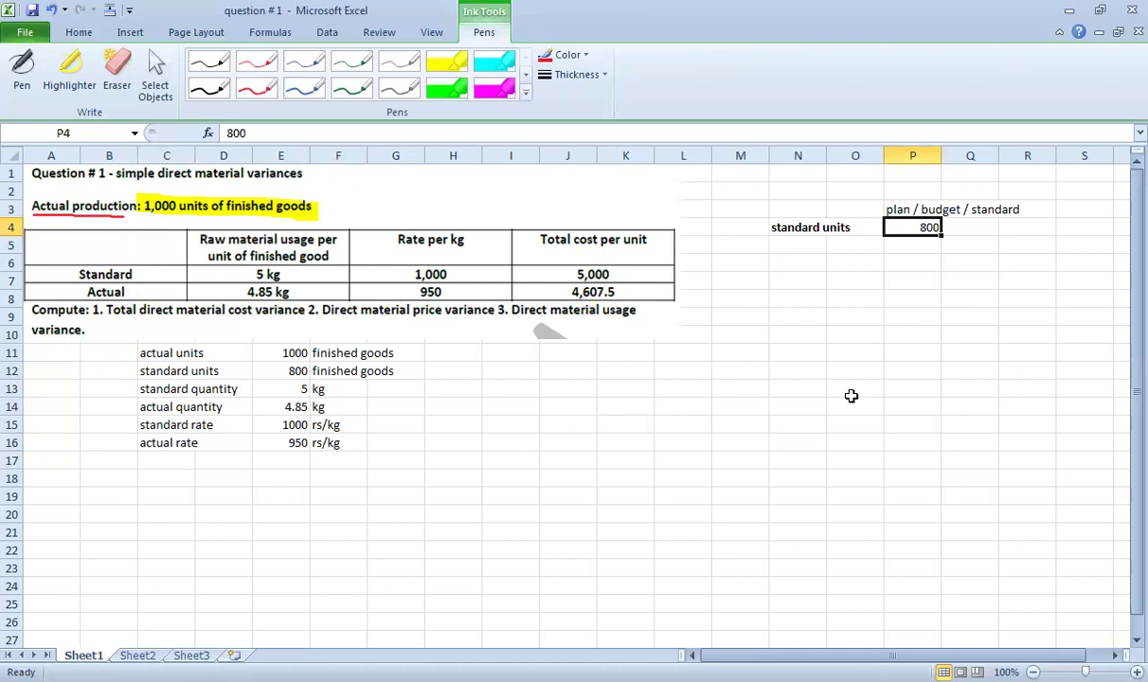
pyautogui.press('Left')
pyautogui.press('Left')
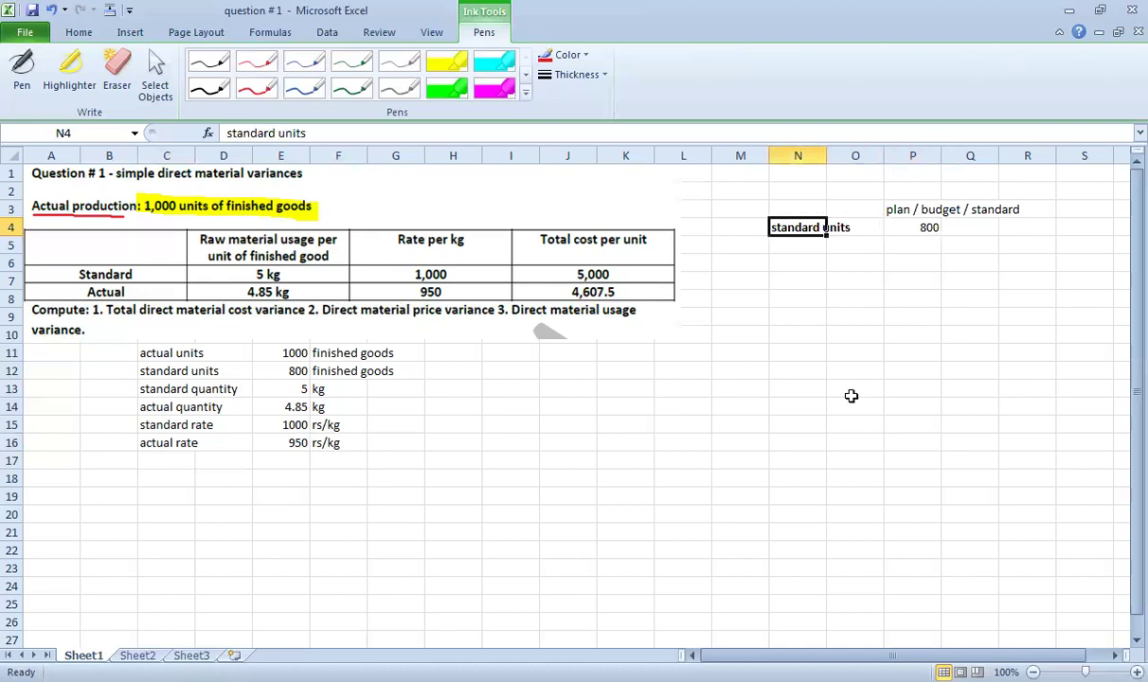
pyautogui.press('Right')
pyautogui.press('Right')
pyautogui.press('Down')
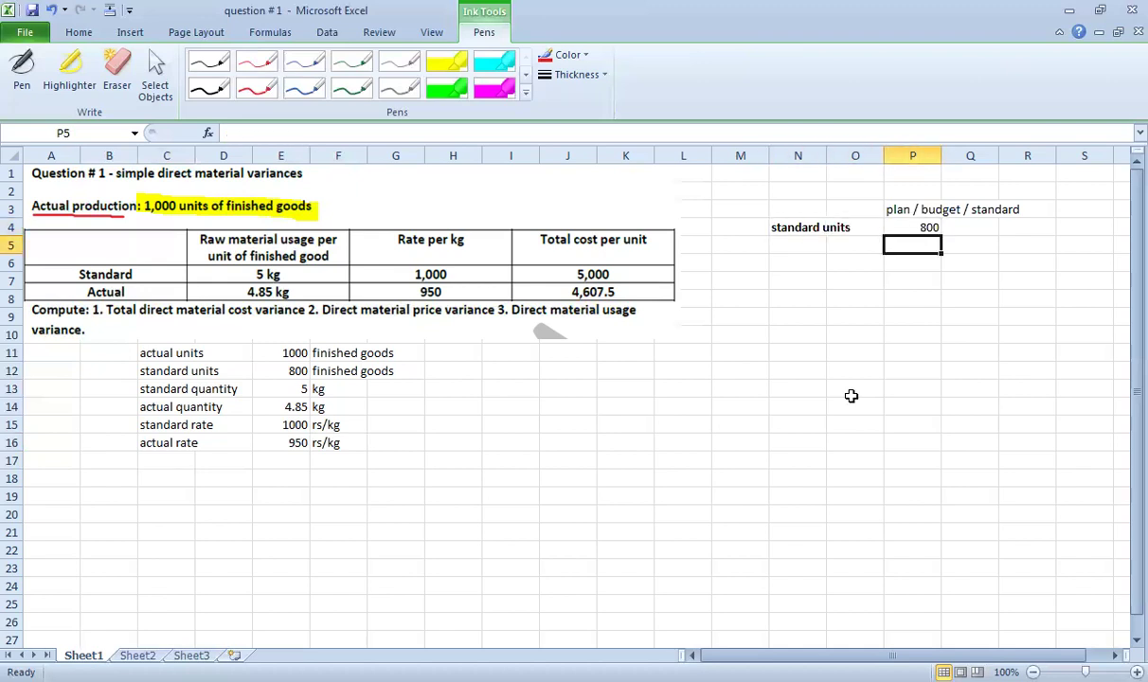
pyautogui.press('Left')
pyautogui.press('Left')
# Add a standard quantity of 5 kg/unit, labelling the 800 as 'units'.
pyautogui.write('stan')
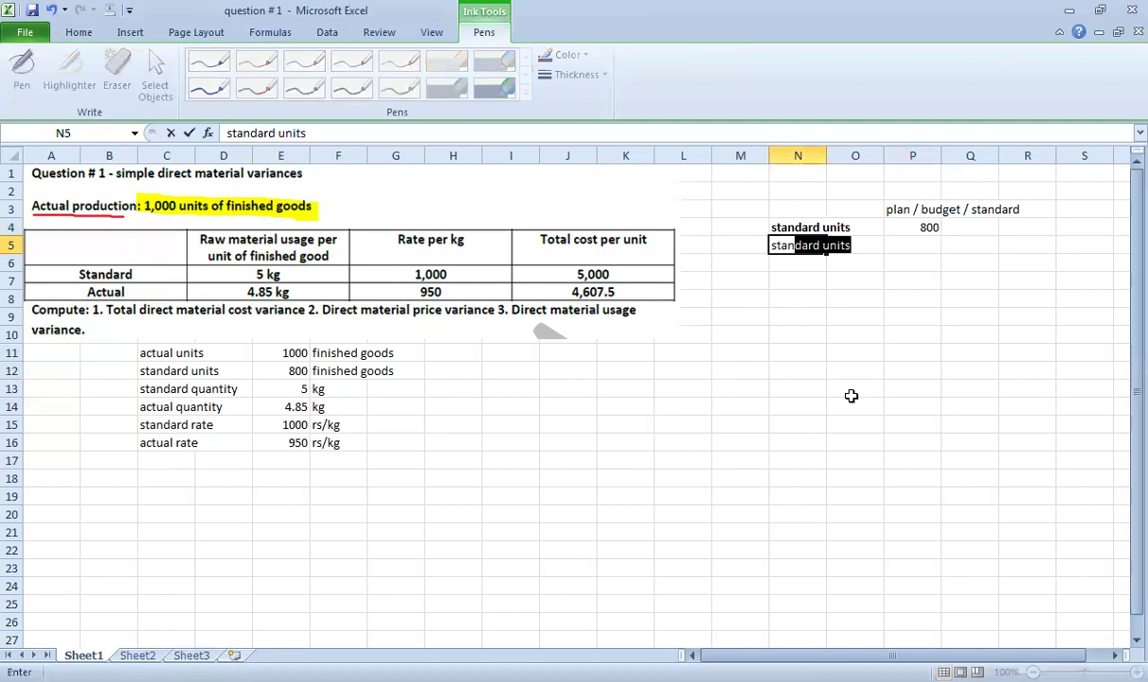
pyautogui.write('dard qua')
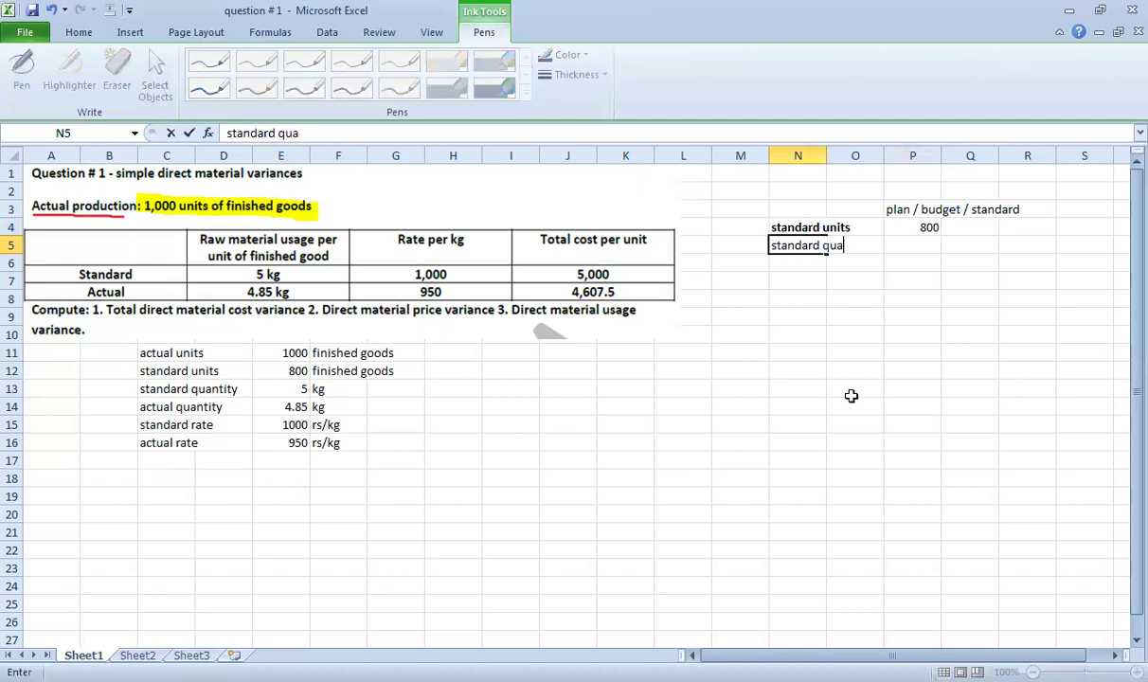
pyautogui.write('ntity')
pyautogui.press('Return')
pyautogui.press('Right')
pyautogui.press('Right')
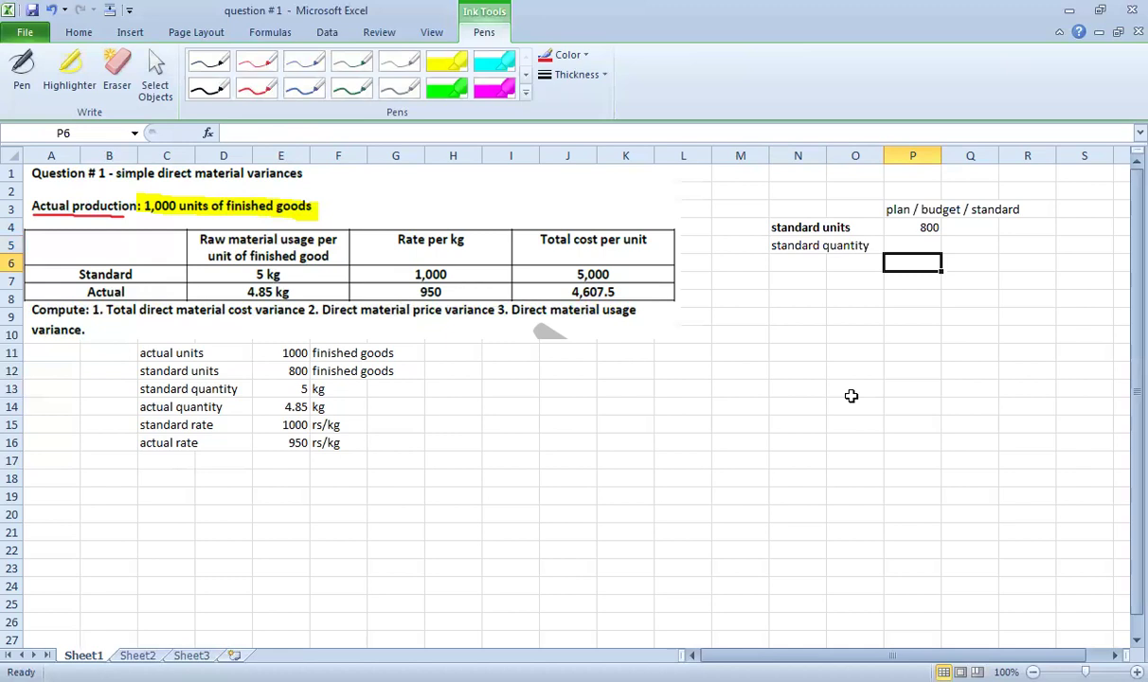
pyautogui.press('Up')
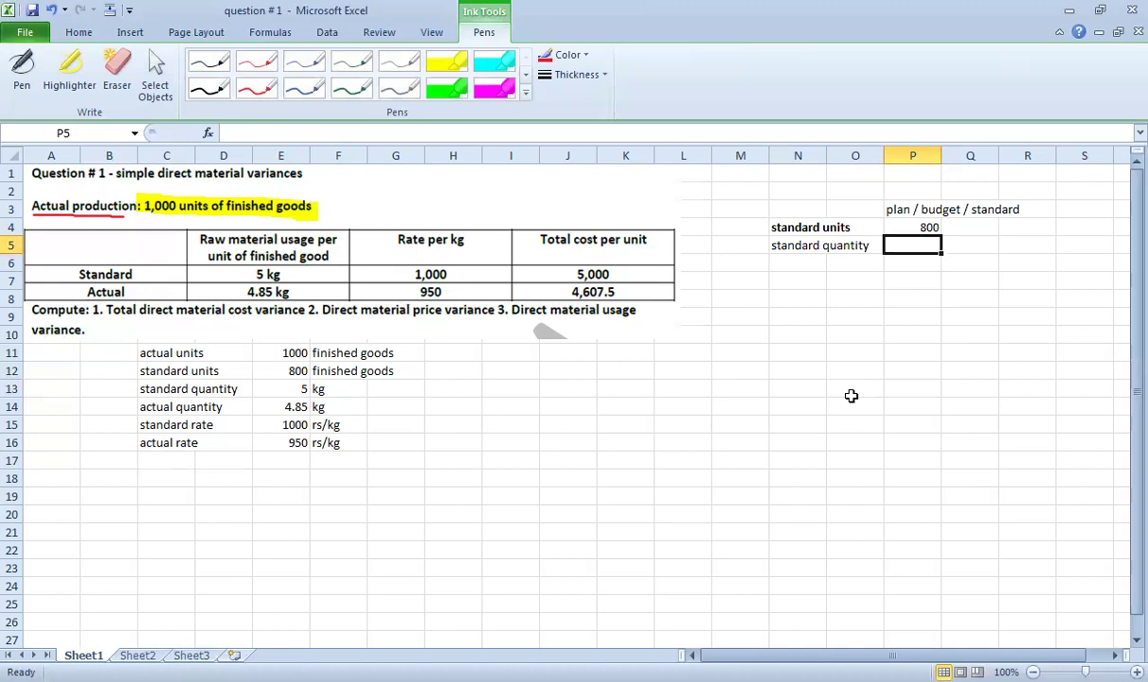
pyautogui.write('5')
pyautogui.press('Return')
pyautogui.press('Up')
pyautogui.press('Right')
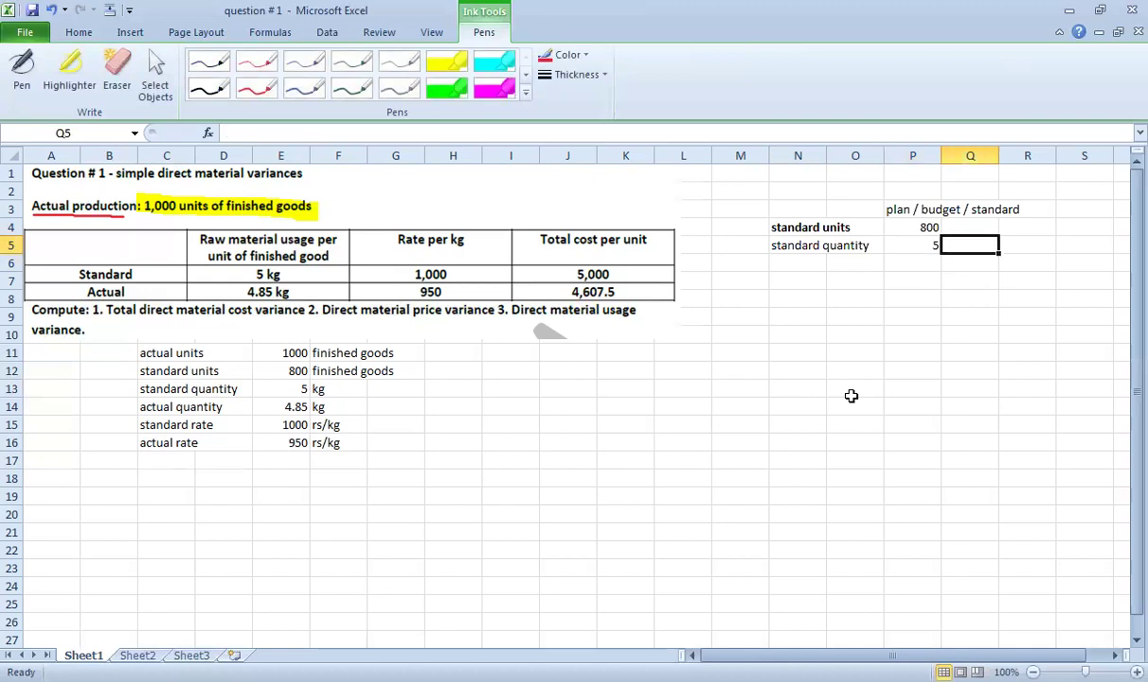
pyautogui.press('Up')
pyautogui.write('units')
pyautogui.press('BackSpace')
pyautogui.press('BackSpace')
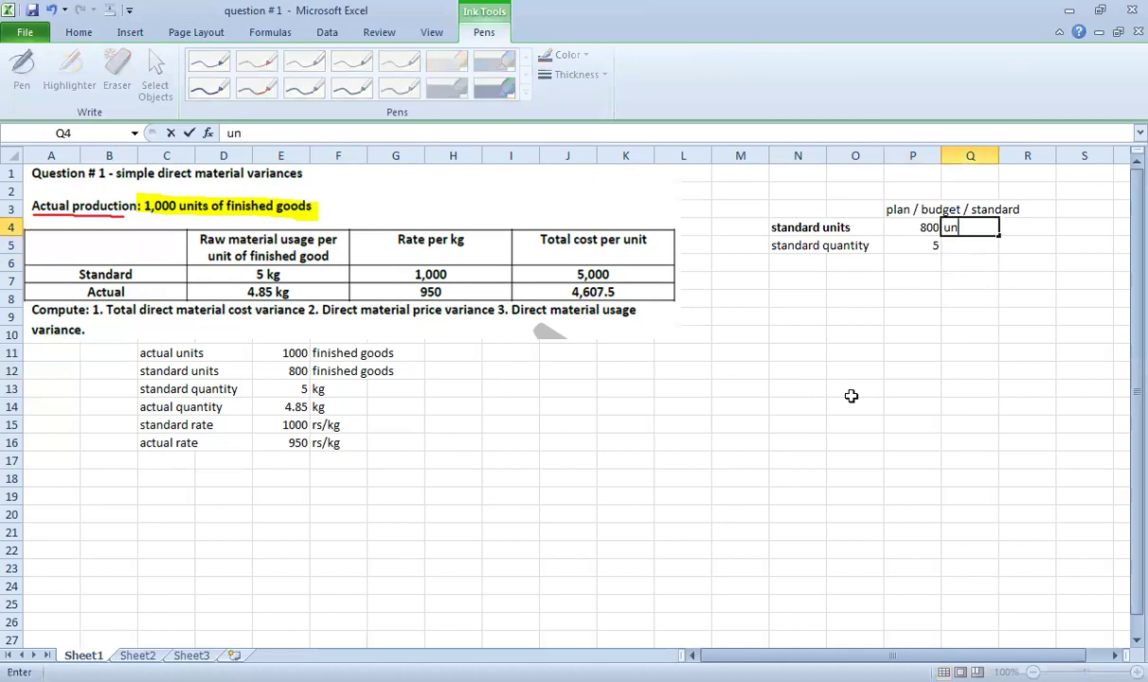
pyautogui.write('ts')
pyautogui.press('Return')
pyautogui.write('kg/unit')
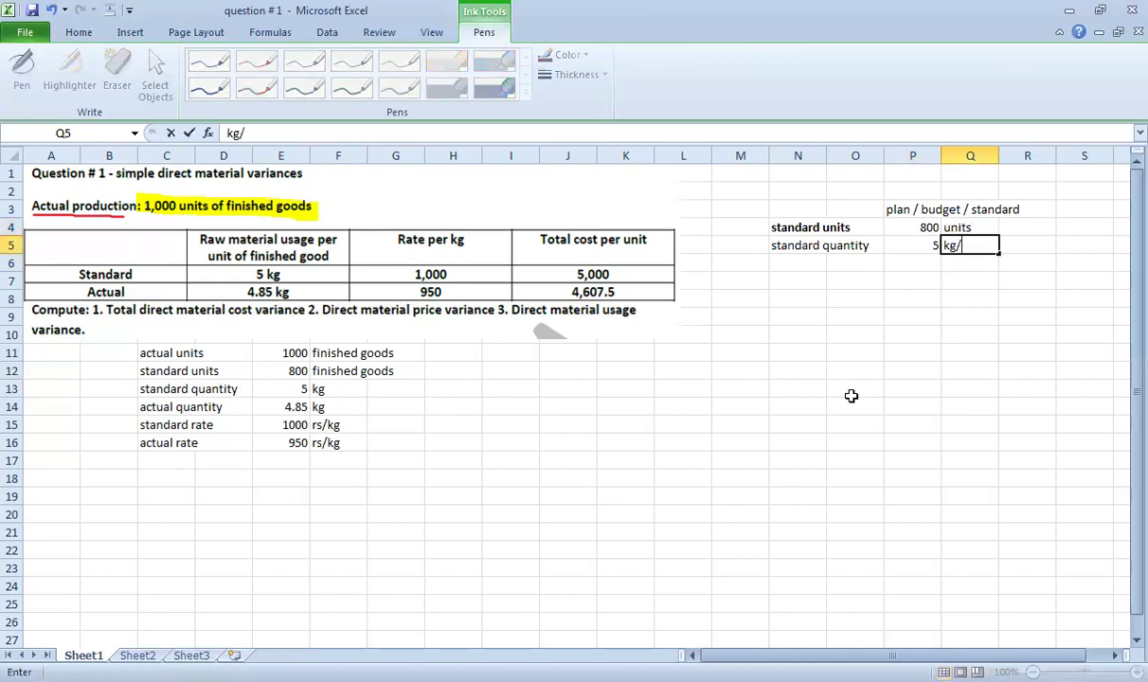
pyautogui.press('Return')
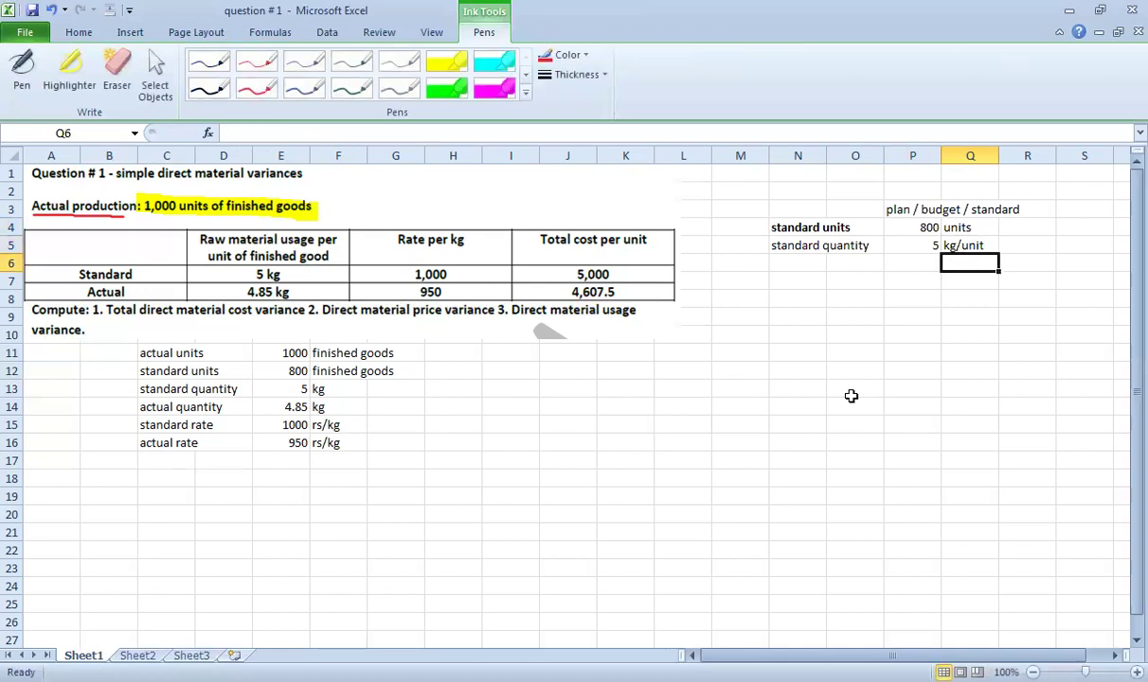
# Enter 'standard rate' with 1000 and the unit 'rs/kg' in the next row.
pyautogui.press('Left')
pyautogui.press('Left')
pyautogui.press('Left')
pyautogui.write('s')
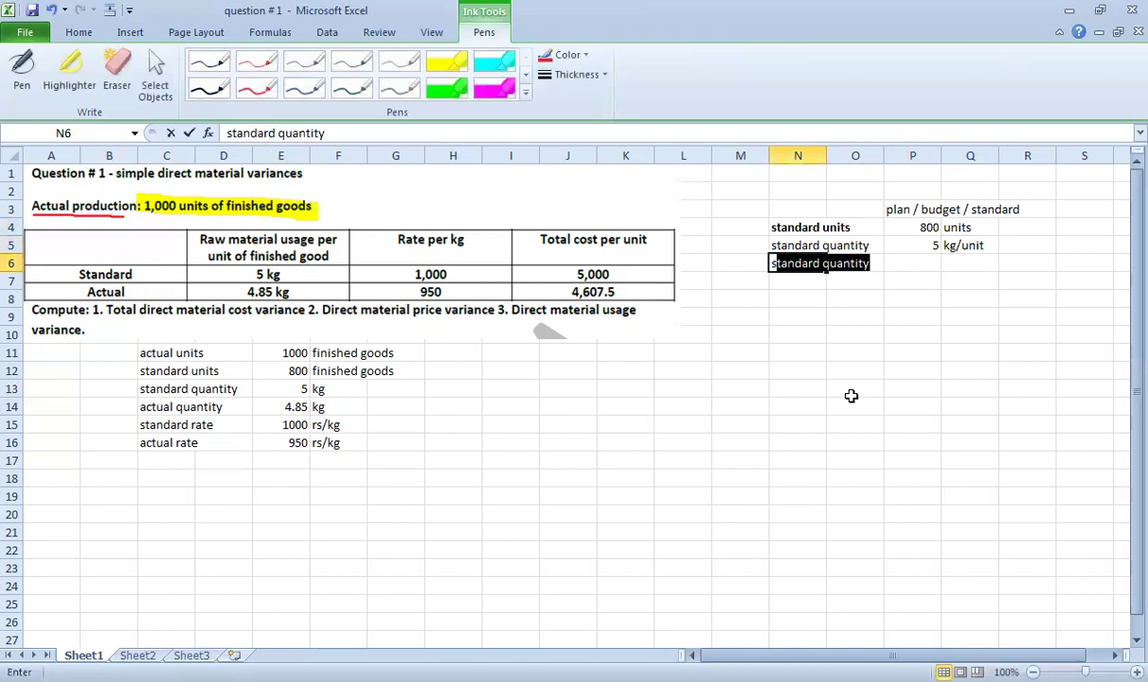
pyautogui.write('tandard rate')
pyautogui.press('Return')
pyautogui.press('Right')
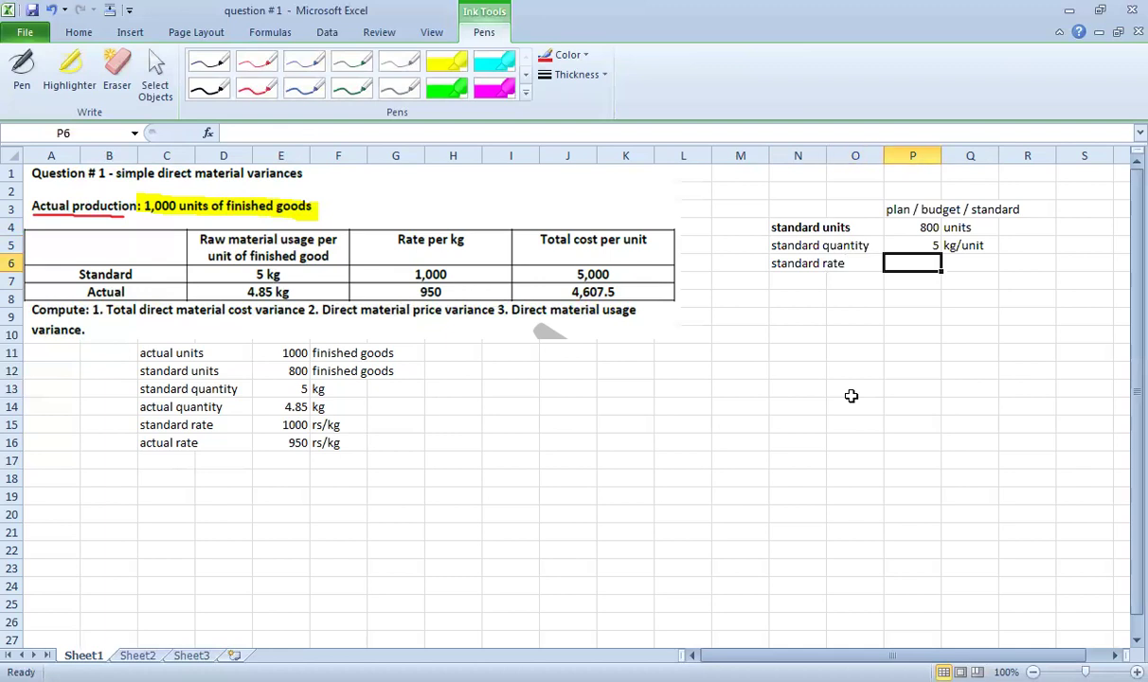
pyautogui.write('1000')
pyautogui.press('Return')
pyautogui.press('Up')
pyautogui.press('Right')
pyautogui.write('rs/')
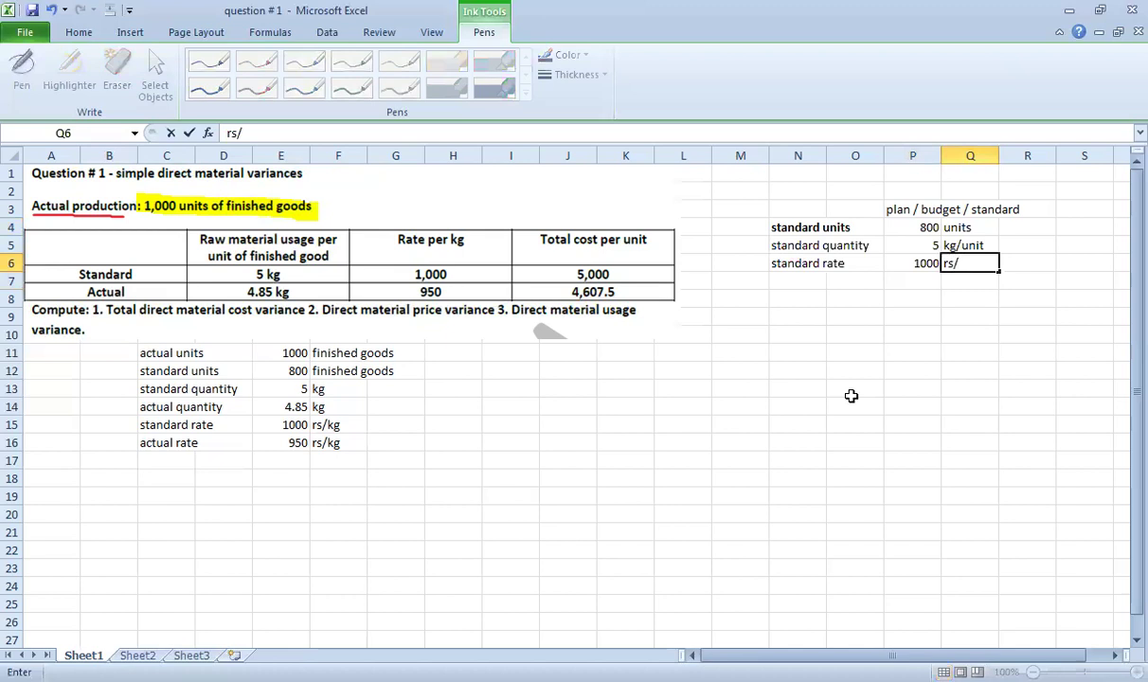
pyautogui.write('kg')
pyautogui.press('Return')
pyautogui.press('Left')
pyautogui.press('Left')
pyautogui.press('Down')
pyautogui.press('Right')
# Total the fixed budget with =P4*P5*P6, formatted as 4,000,000 with no decimals.
pyautogui.write('=')
pyautogui.press('Up')
pyautogui.press('Up')
pyautogui.press('Up')
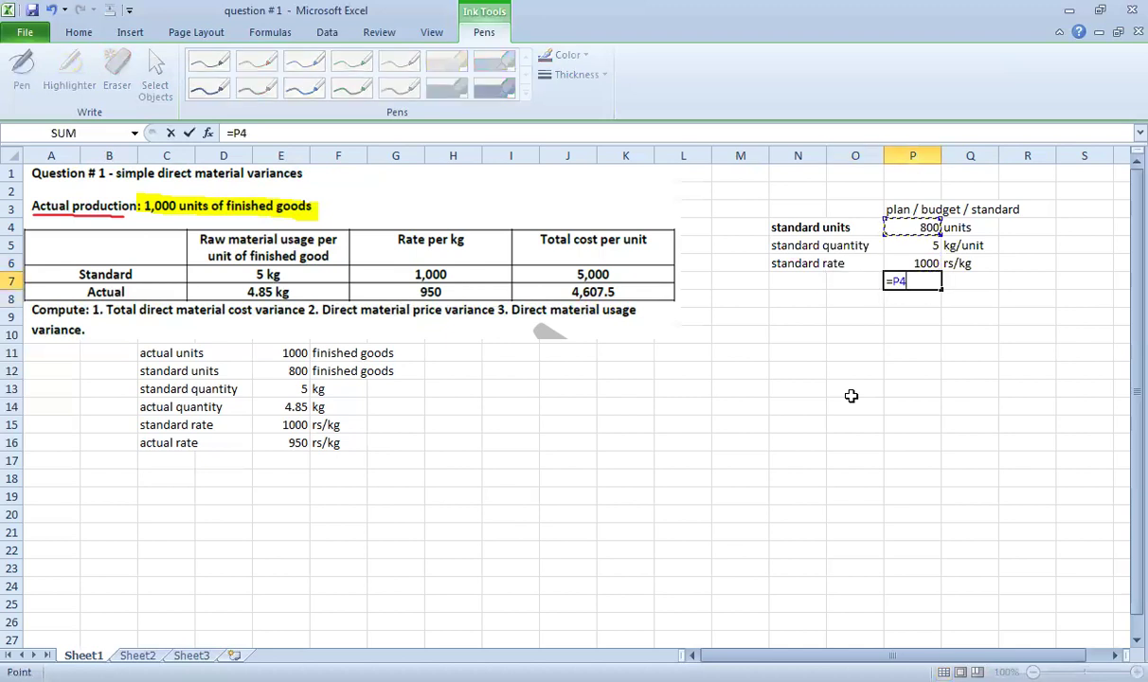
pyautogui.write('*')
pyautogui.press('Up')
pyautogui.press('Up')
pyautogui.write('*')
pyautogui.press('Up')
pyautogui.press('Return')
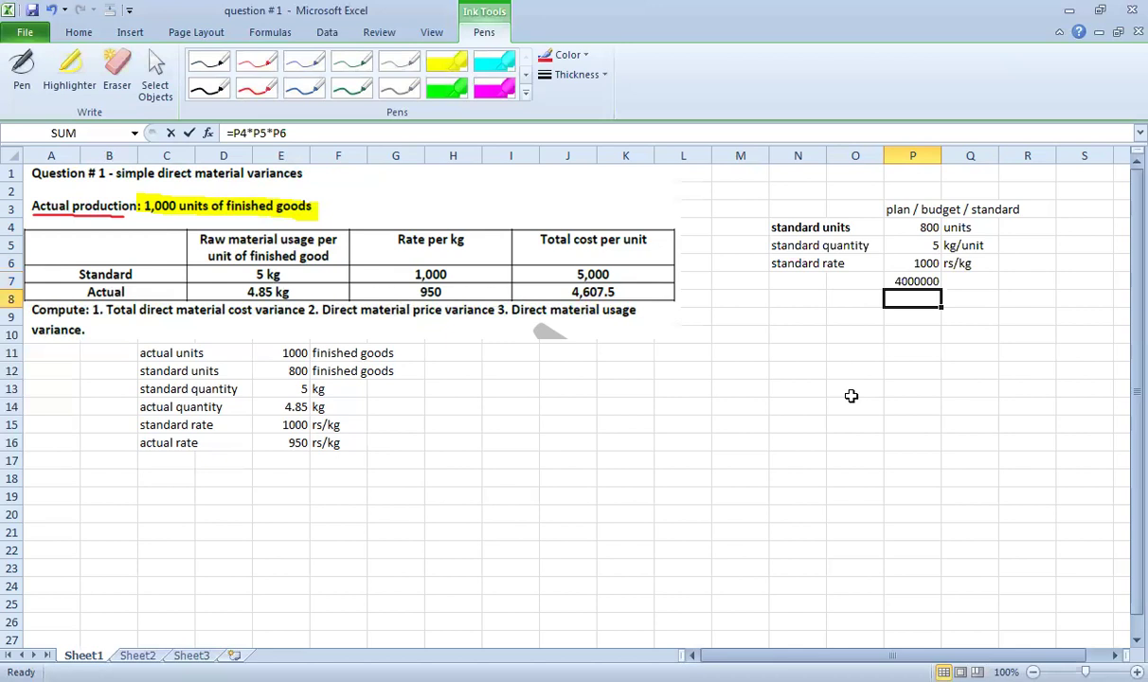
pyautogui.press('Up')
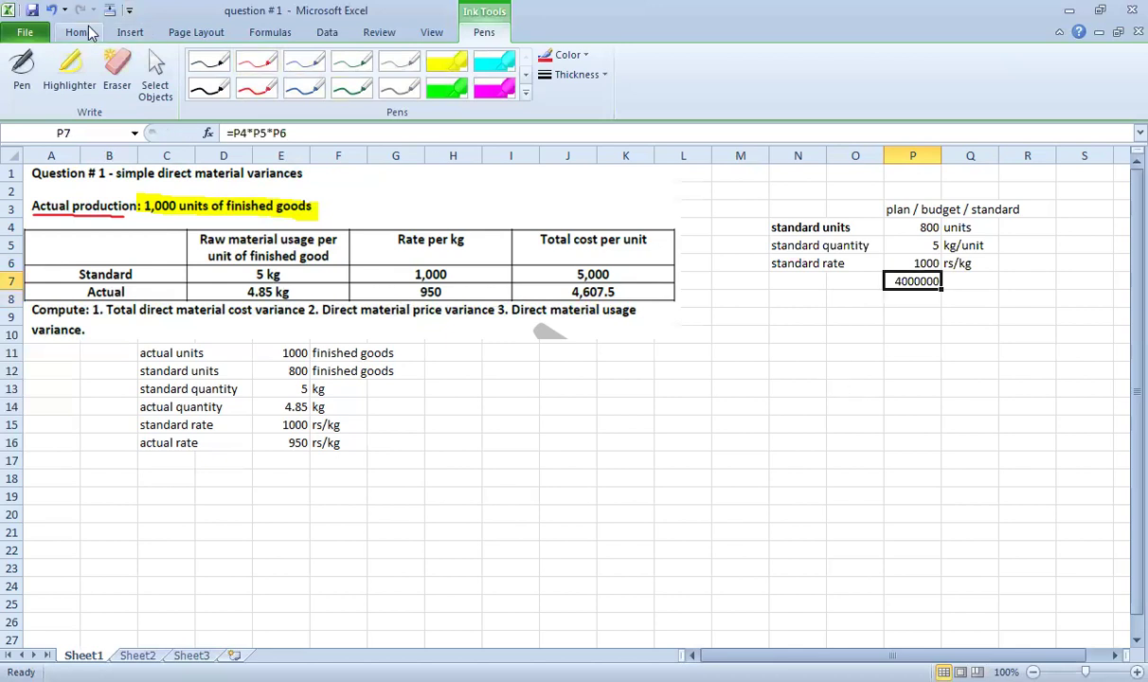
pyautogui.click(86, 32)
pyautogui.click(621, 87)
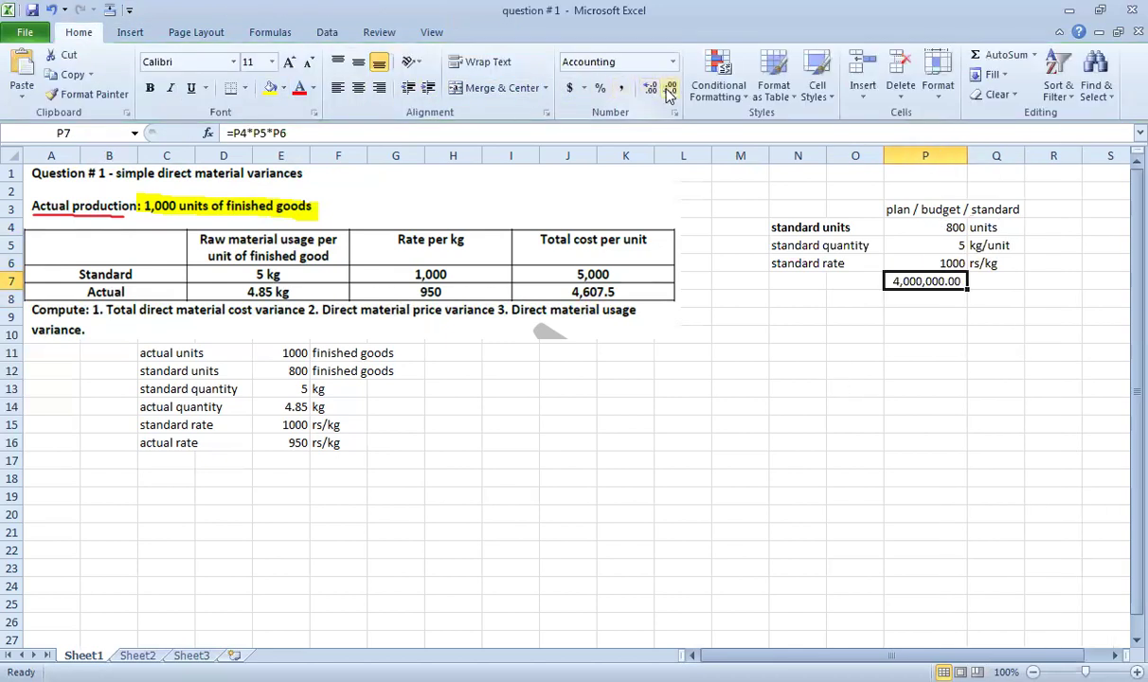
pyautogui.click(669, 88)
pyautogui.click(669, 87)
pyautogui.moveTo(888, 283); pyautogui.dragTo(885, 275)
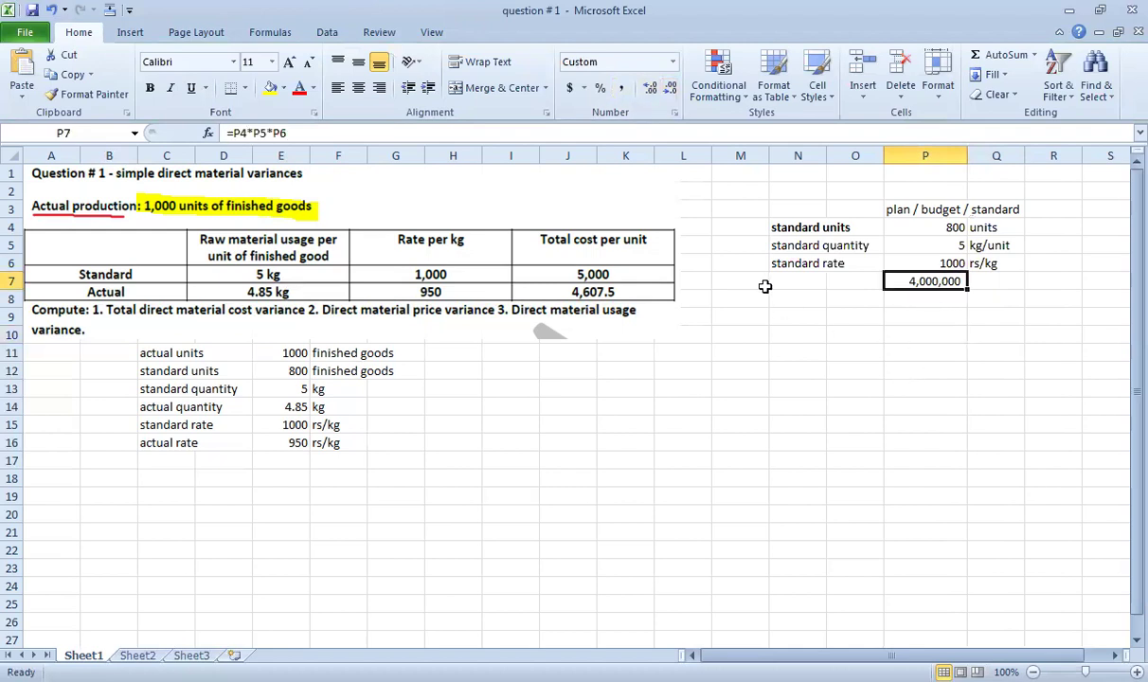
# Append ' - fixed' to the 'plan / budget / standard' heading.
pyautogui.click(895, 206)
pyautogui.press('F2')
pyautogui.write('- fixe')
pyautogui.write('d')
pyautogui.press('Return')
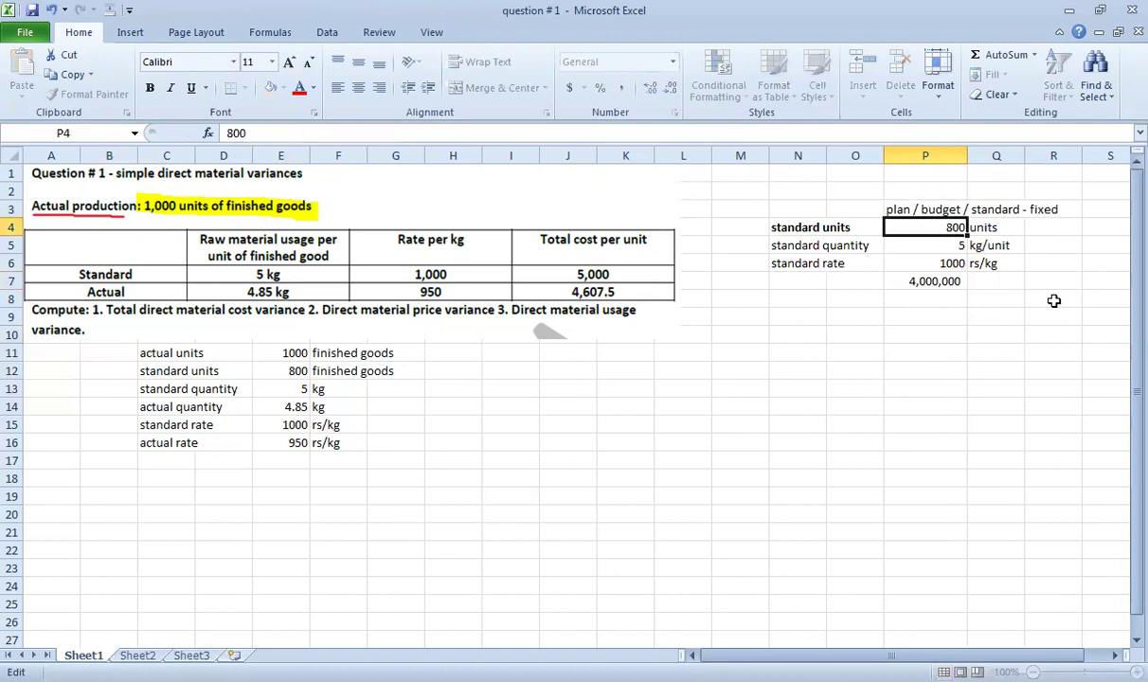
# Put a thick box border around N3:R7 and verify the values and total formula.
pyautogui.moveTo(790, 216); pyautogui.dragTo(1035, 282)
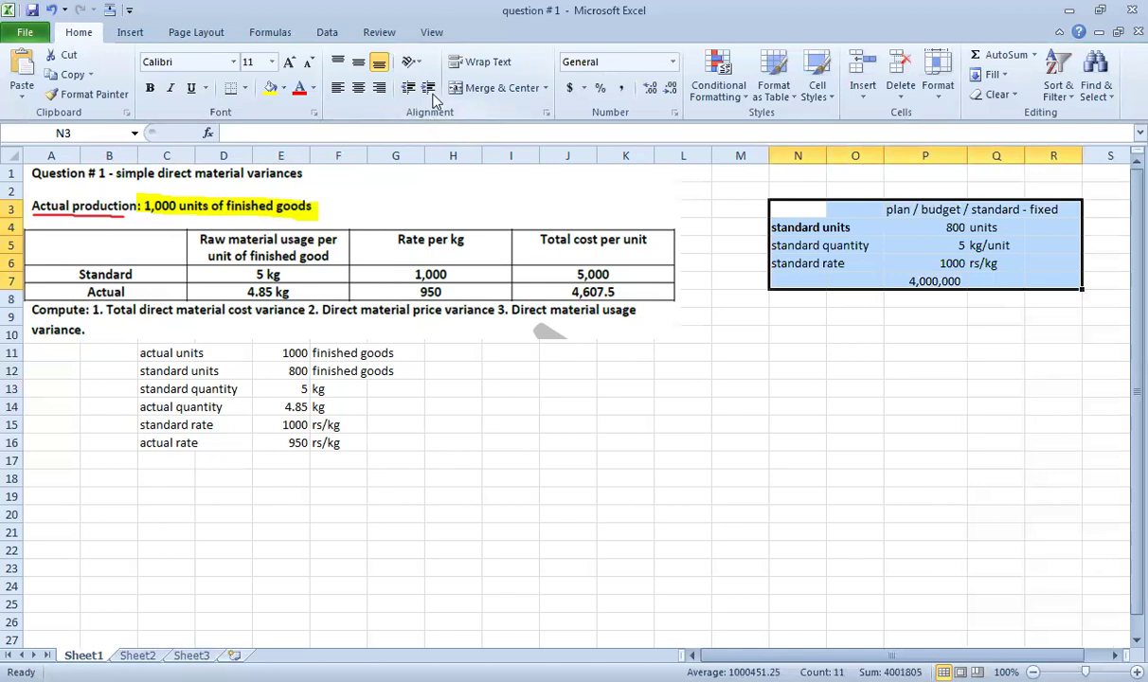
pyautogui.click(245, 89)
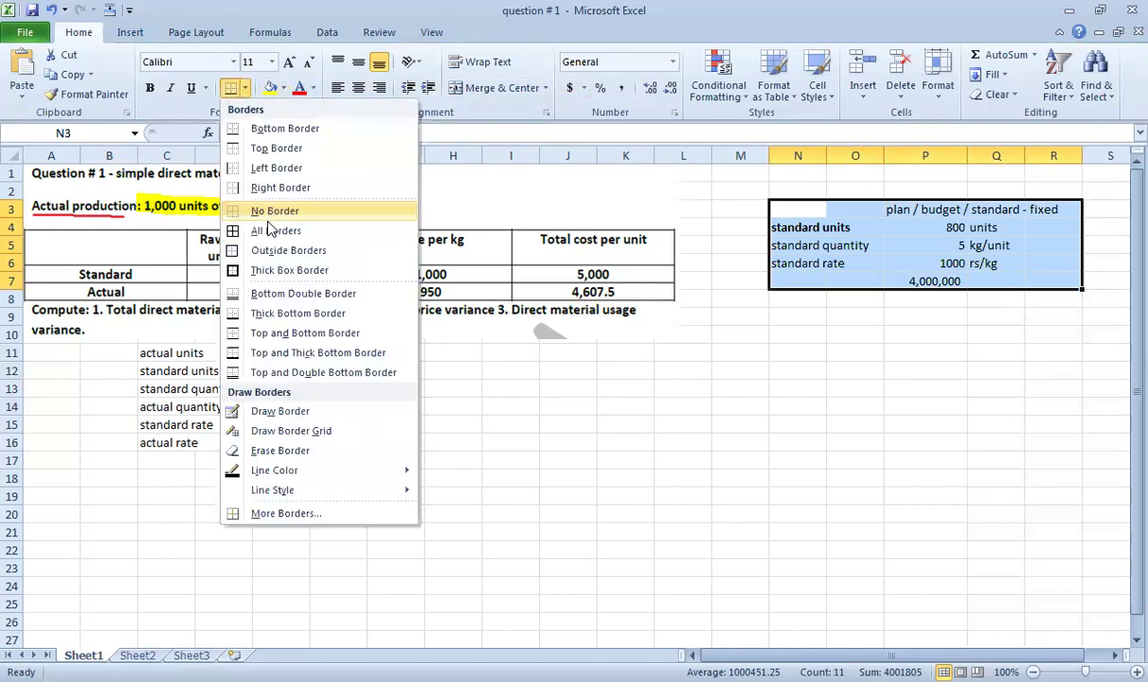
pyautogui.click(265, 271)
pyautogui.click(1037, 373)
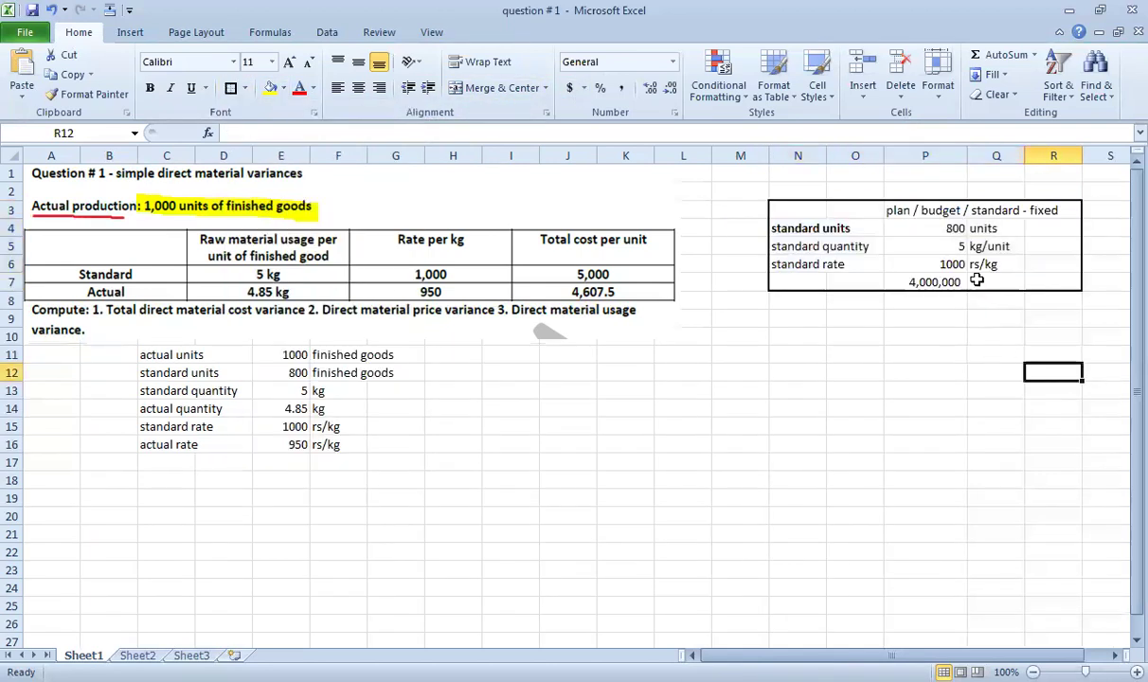
pyautogui.click(953, 228)
pyautogui.click(956, 244)
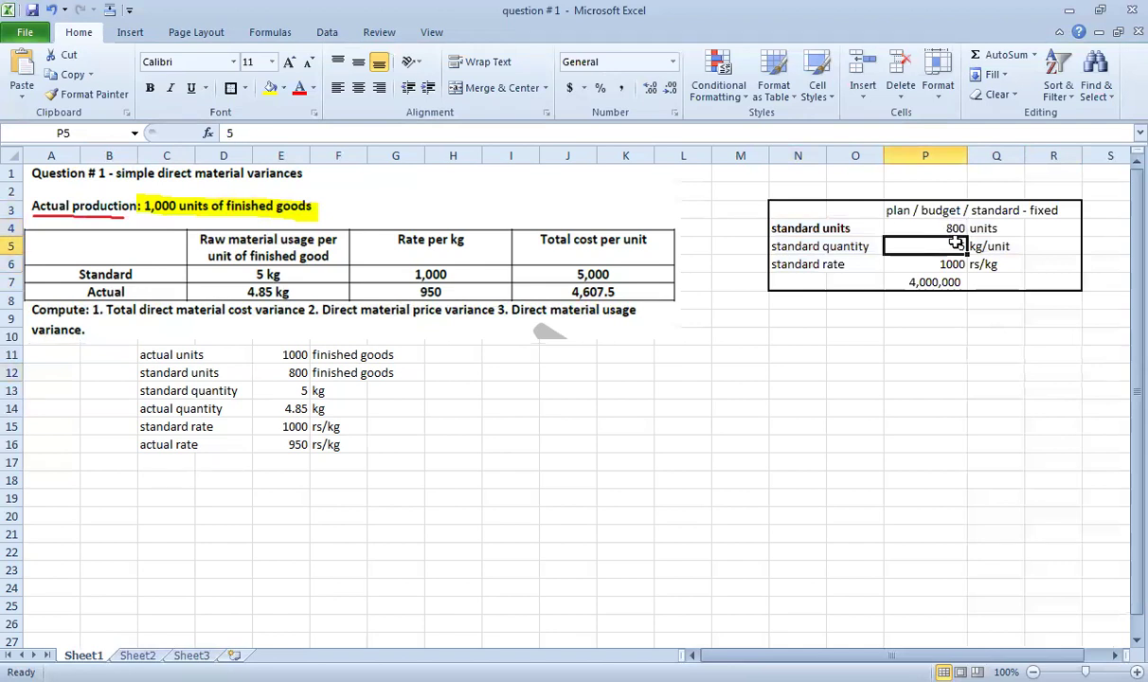
pyautogui.click(948, 265)
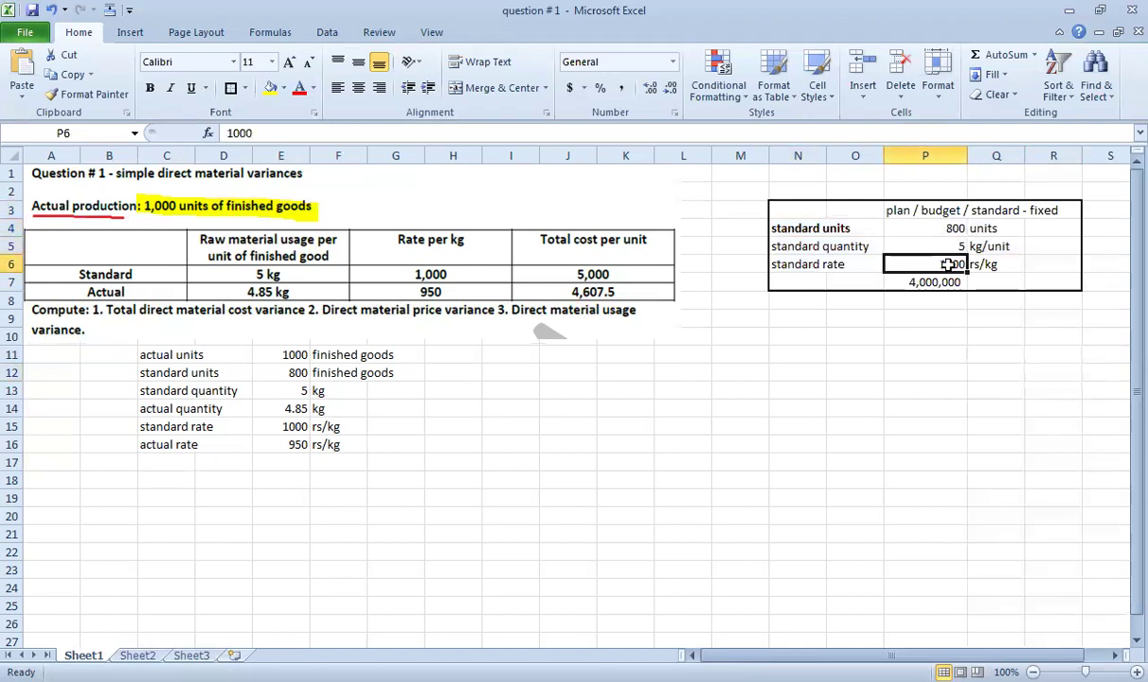
pyautogui.click(947, 283)
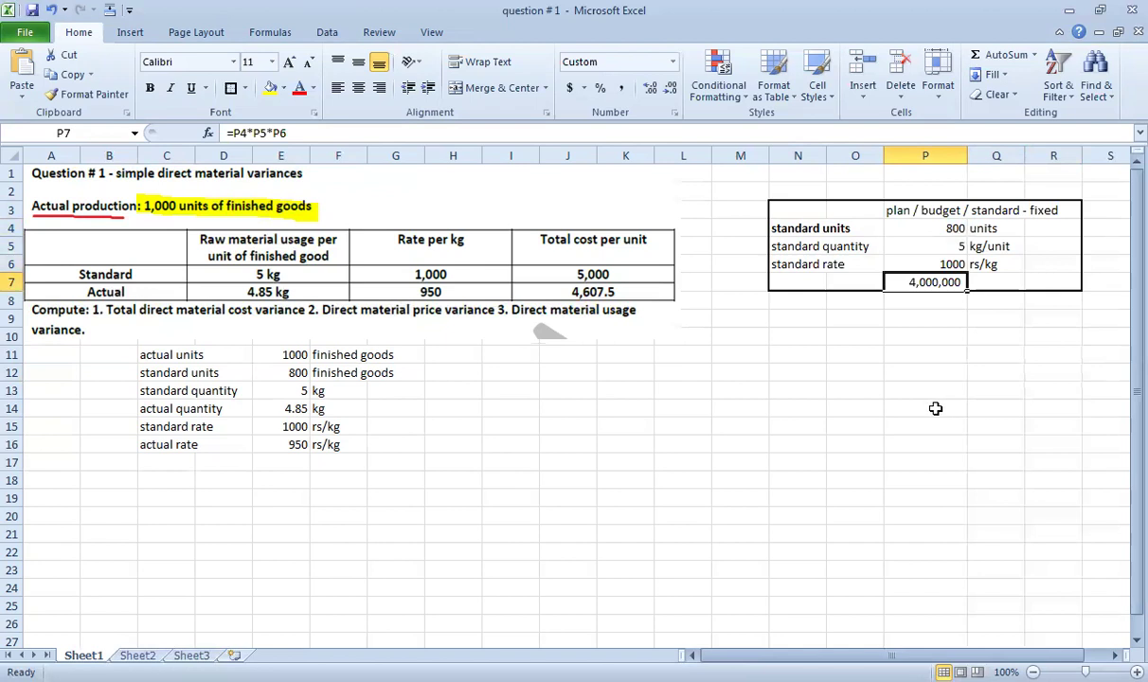
# Start an 'actual' block below with actual units of 1000 units.
pyautogui.click(800, 337)
pyautogui.press('Right')
pyautogui.press('Right')
pyautogui.press('Up')
pyautogui.write('actual')
pyautogui.press('Return')
pyautogui.press('Left')
pyautogui.press('Left')
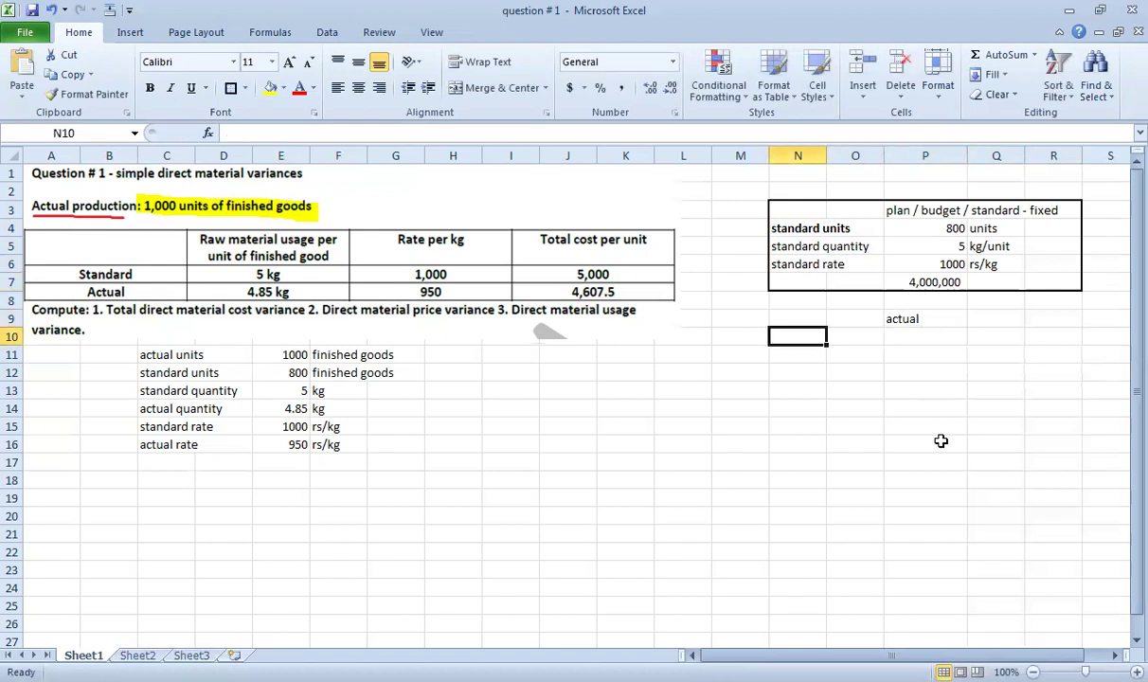
pyautogui.write('ac')
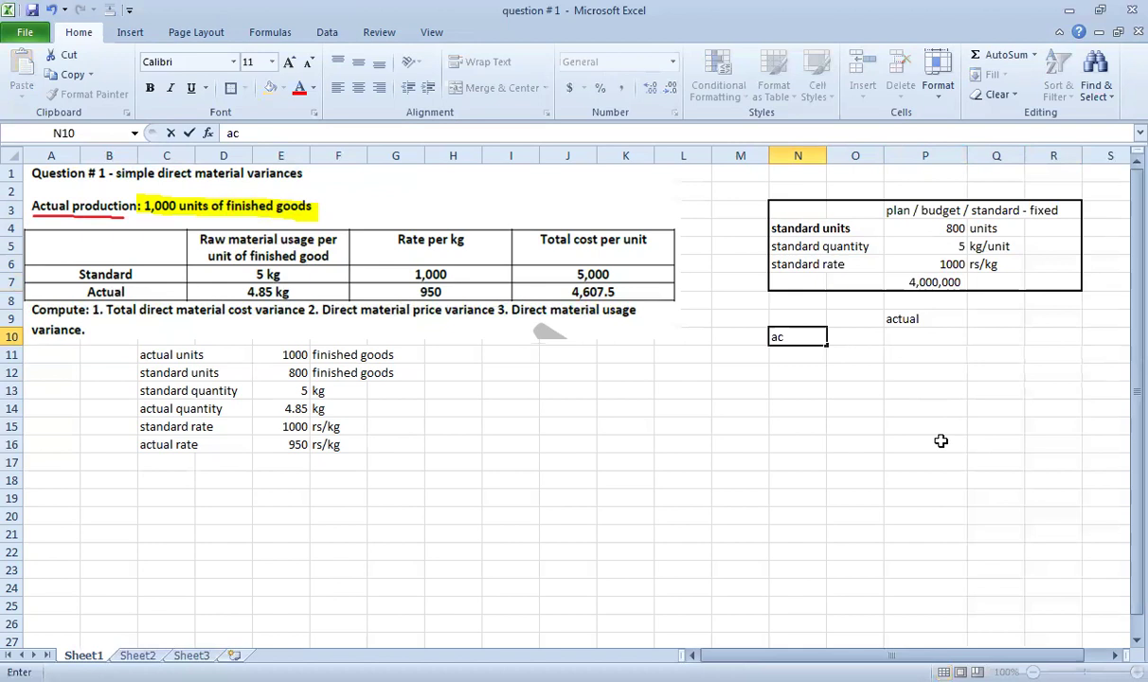
pyautogui.write('tual units')
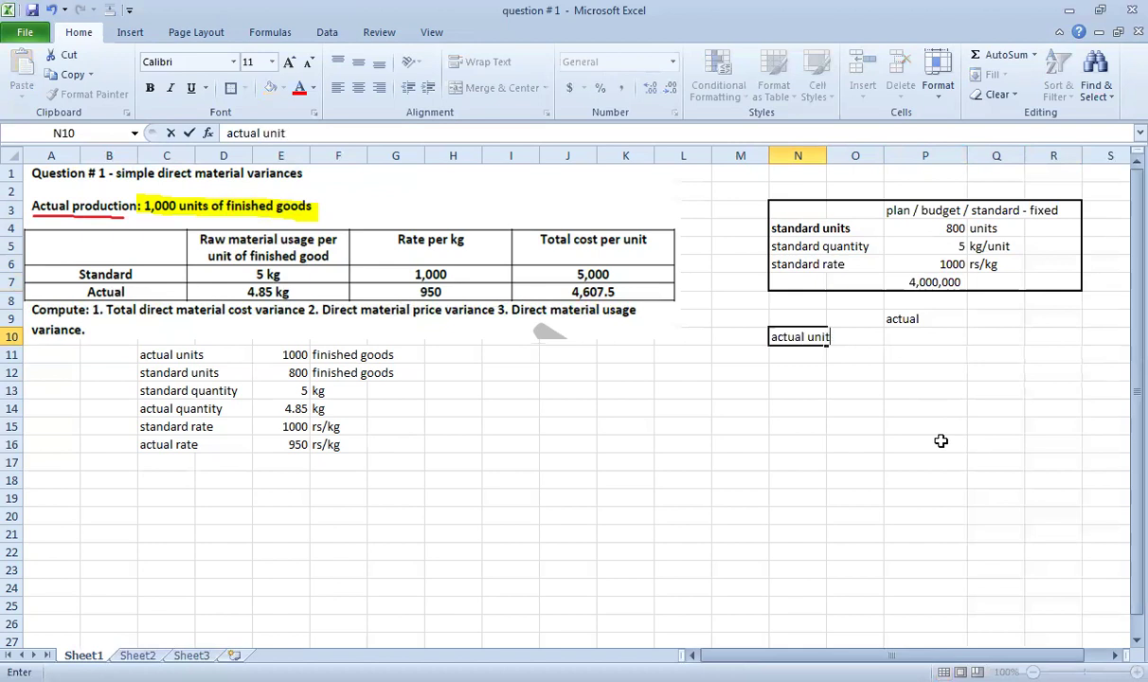
pyautogui.press('Right')
pyautogui.press('Right')
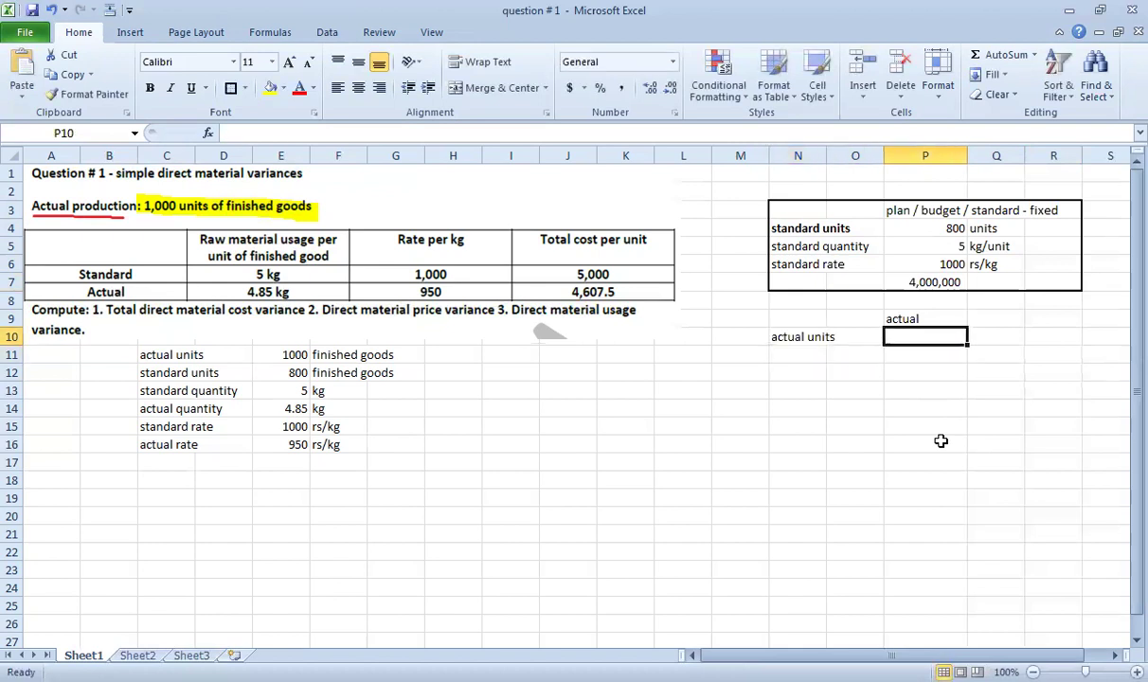
pyautogui.write('1000')
pyautogui.press('Return')
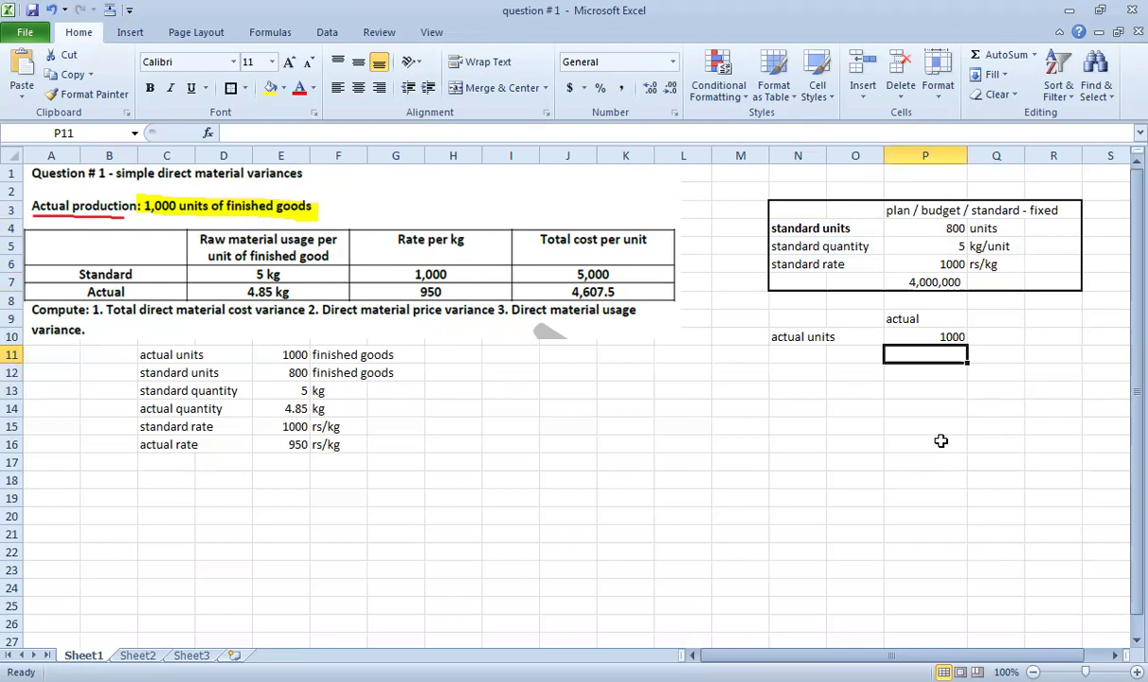
pyautogui.press('Up')
pyautogui.press('Right')
pyautogui.write('units')
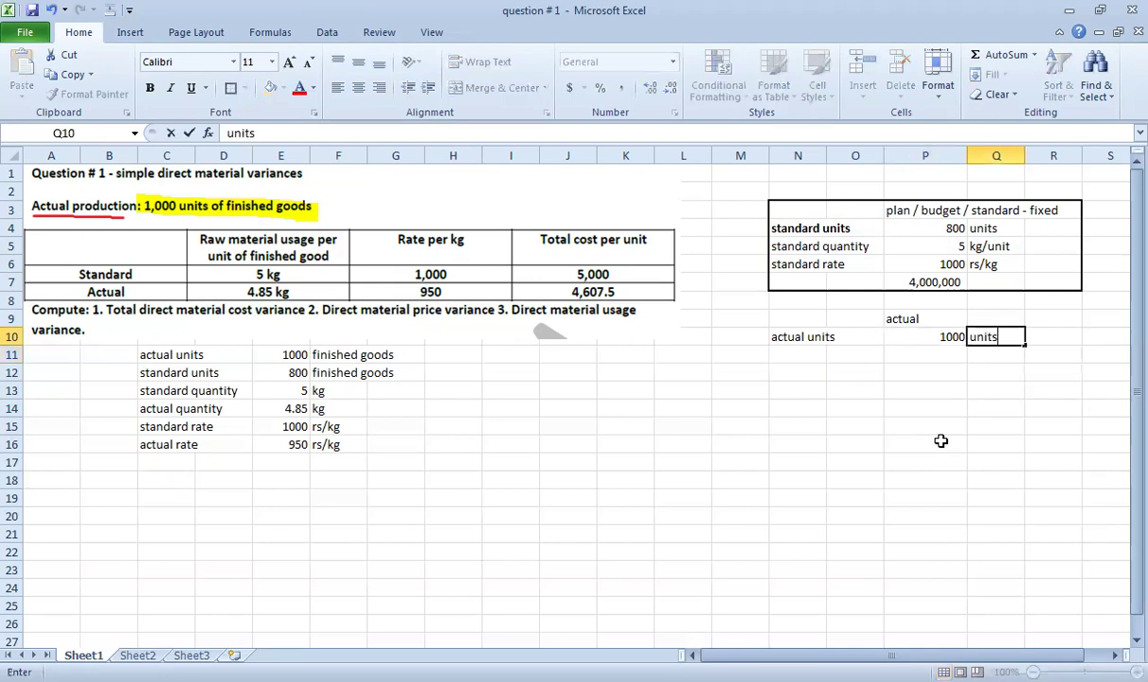
pyautogui.press('Return')
# Add an actual quantity of 4.85 kg /unit.
pyautogui.press('Left')
pyautogui.press('Left')
pyautogui.press('Left')
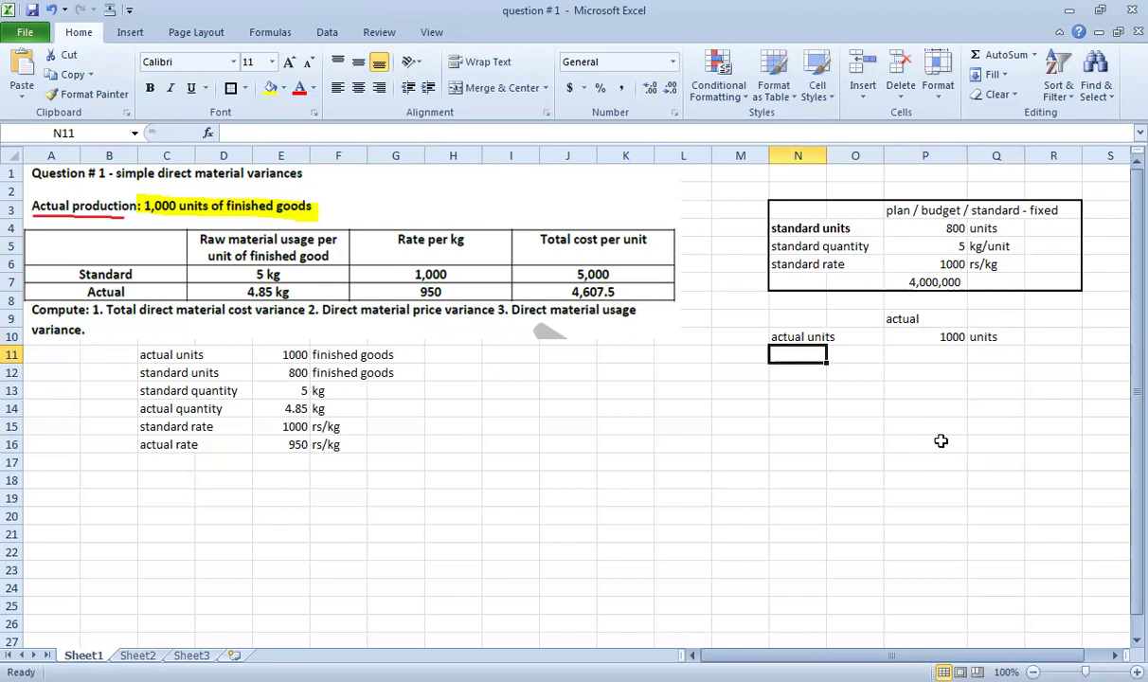
pyautogui.write('actual quantit')
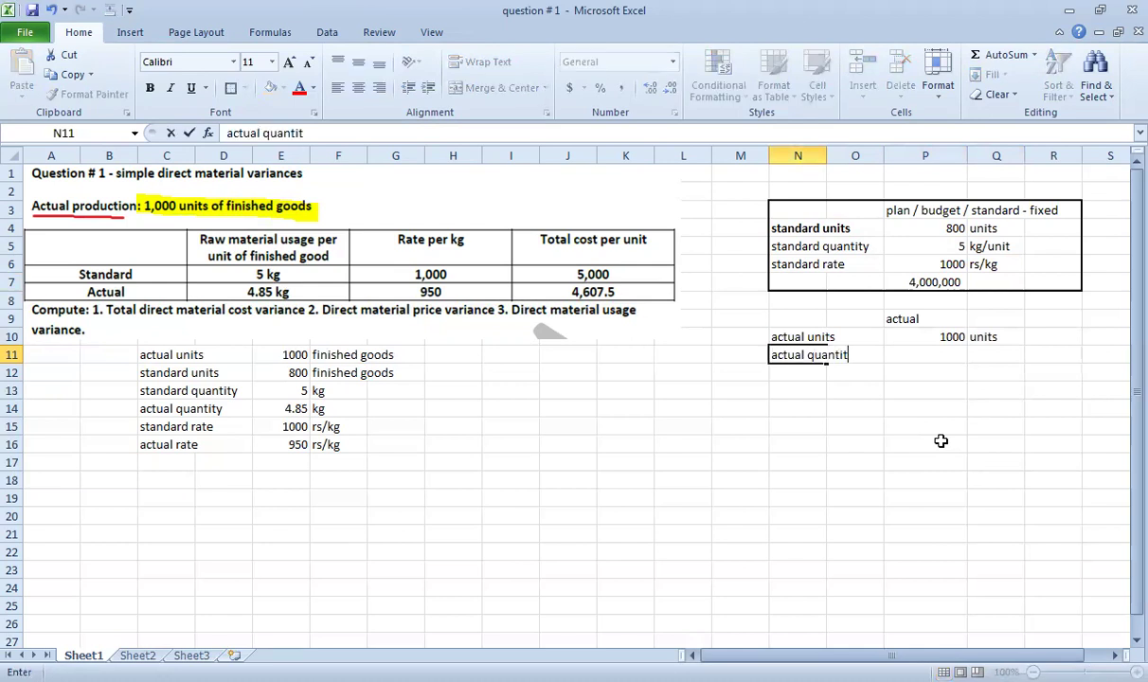
pyautogui.write('y')
pyautogui.press('Return')
pyautogui.press('Right')
pyautogui.press('Right')
pyautogui.press('Up')
pyautogui.write('4.85')
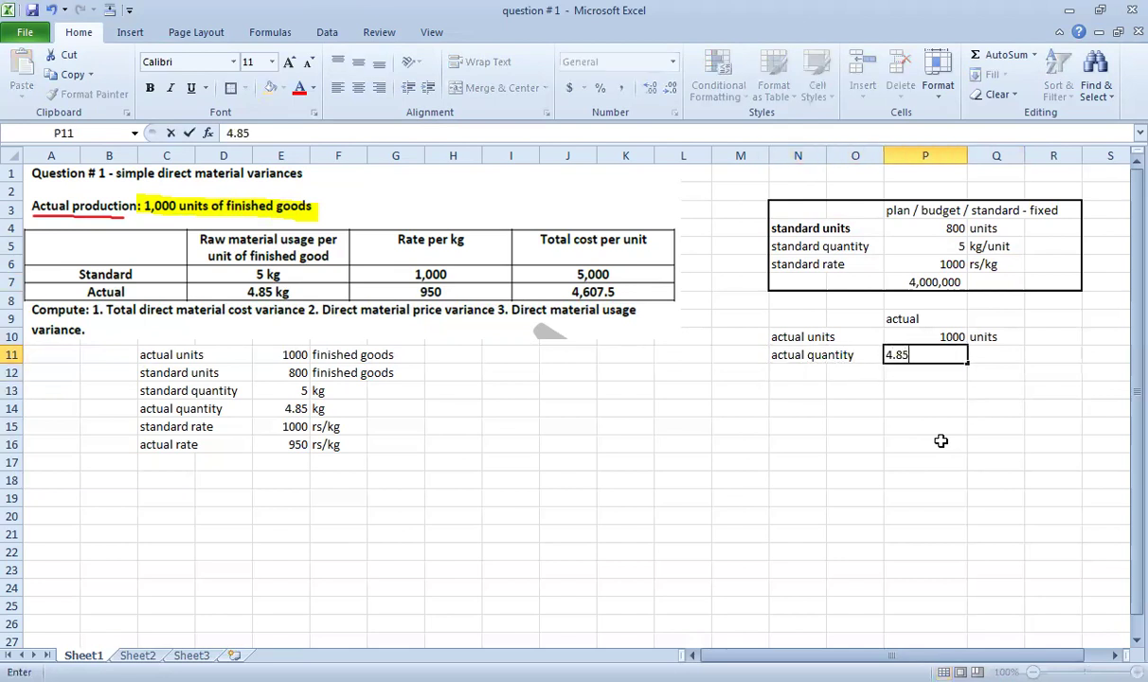
pyautogui.press('Return')
pyautogui.press('Right')
pyautogui.press('Up')
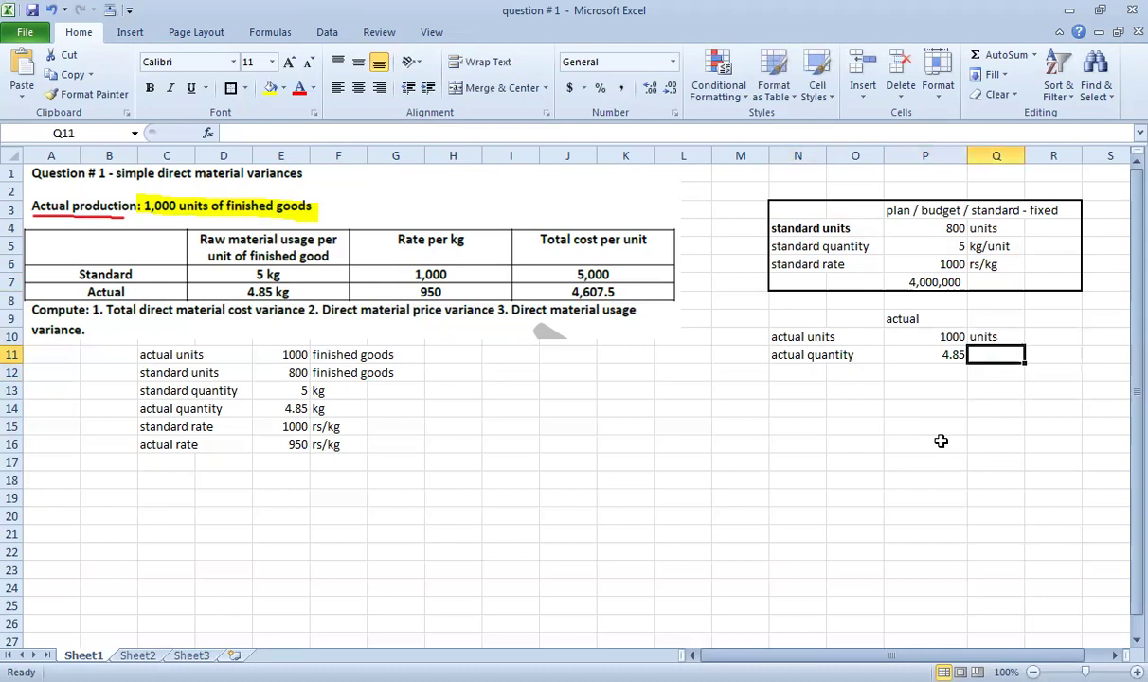
pyautogui.write('kg /unit')
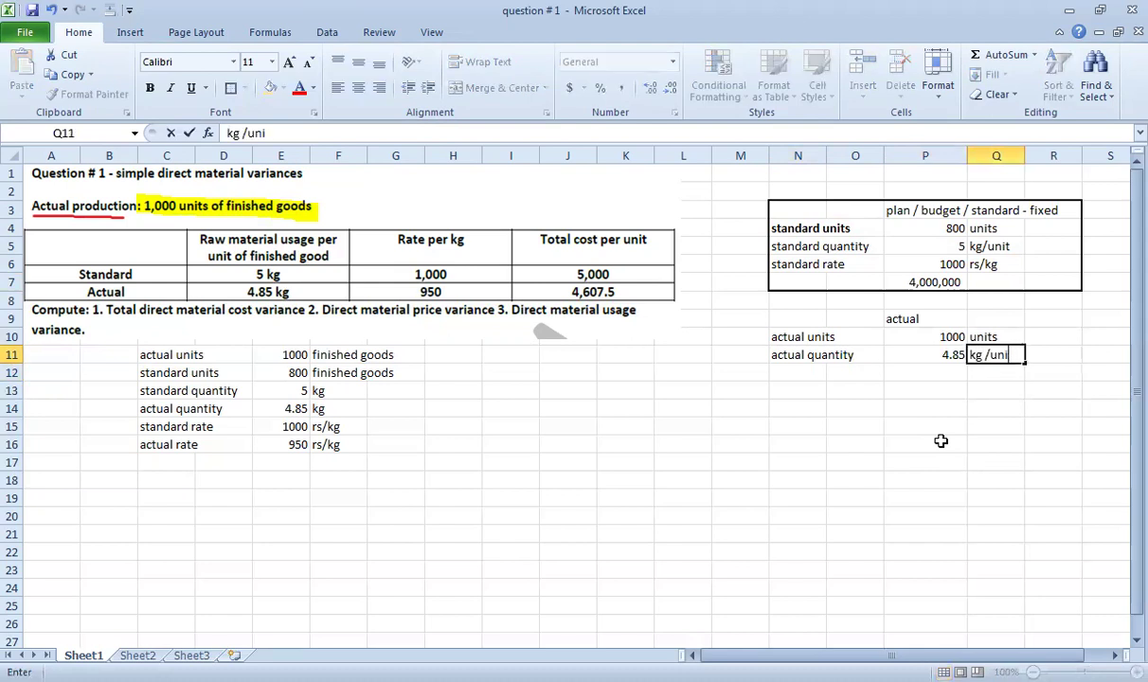
pyautogui.press('Return')
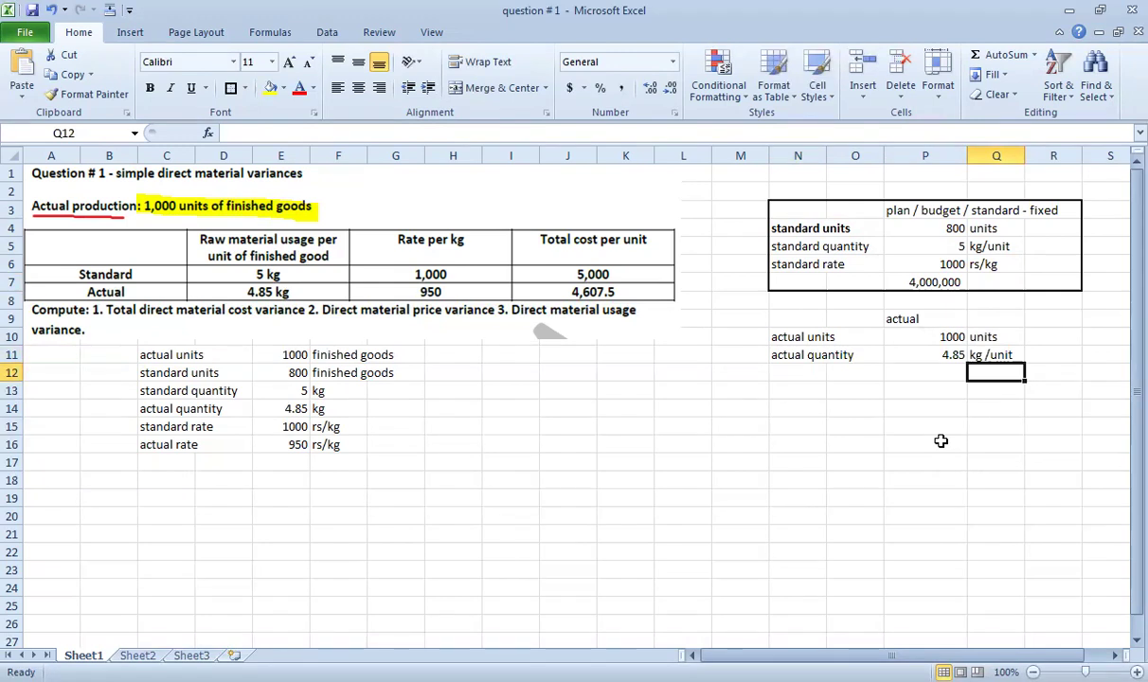
# Add an actual rate of 950 rs/kg.
pyautogui.press('Left')
pyautogui.press('Left')
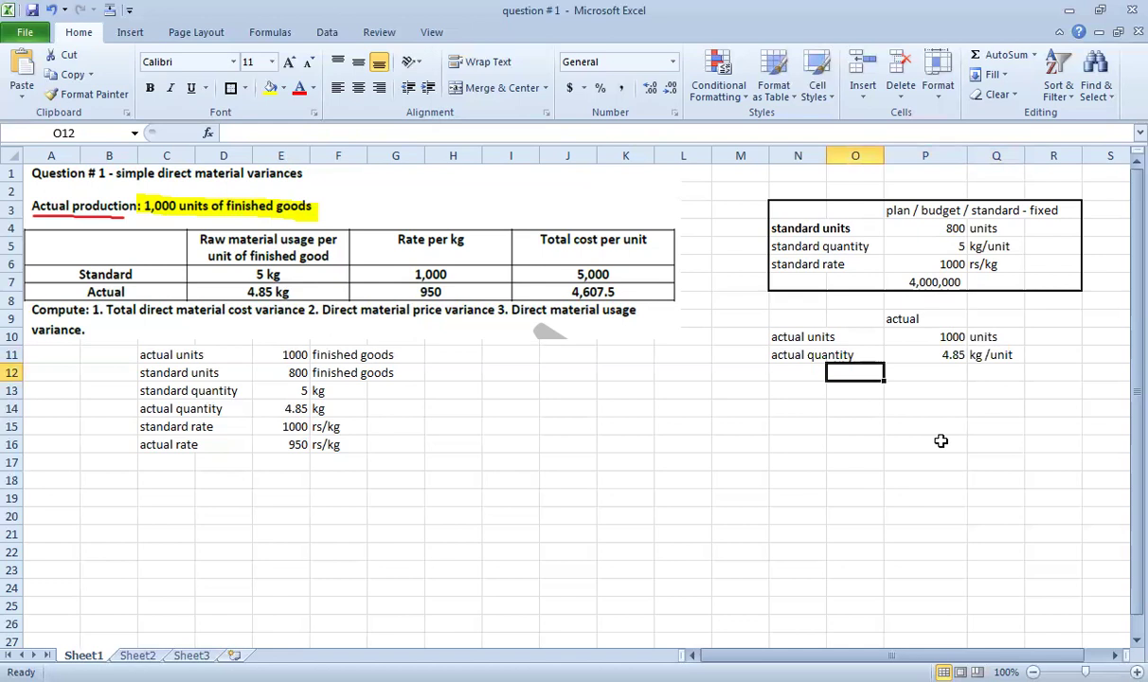
pyautogui.press('Left')
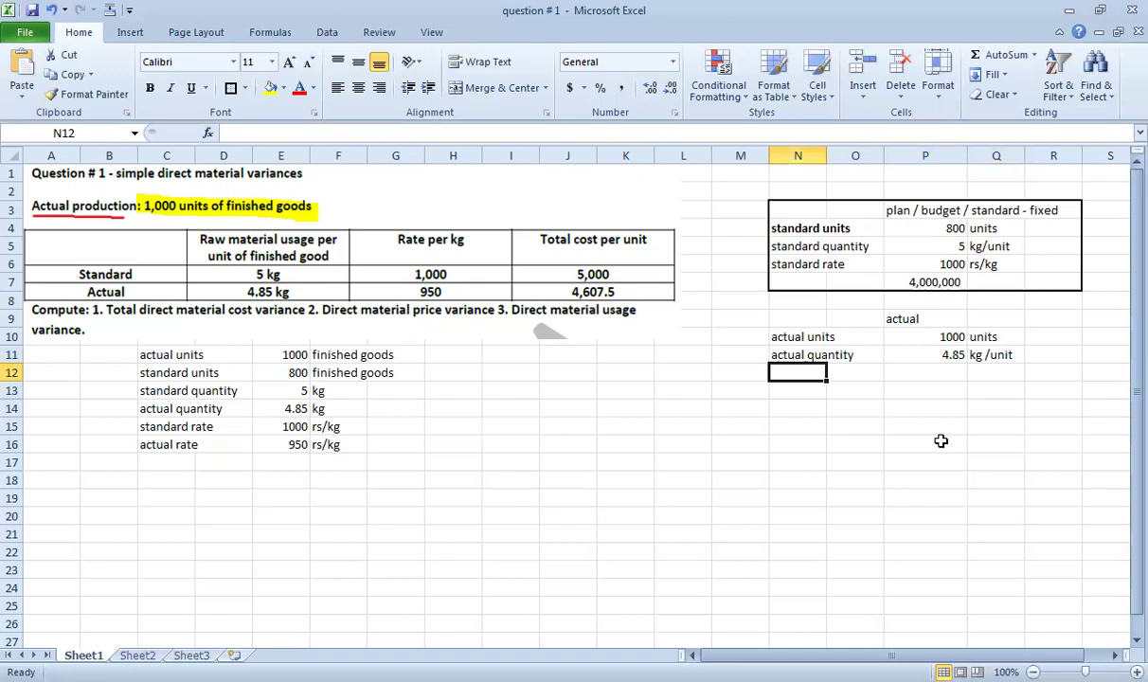
pyautogui.write('actual rate')
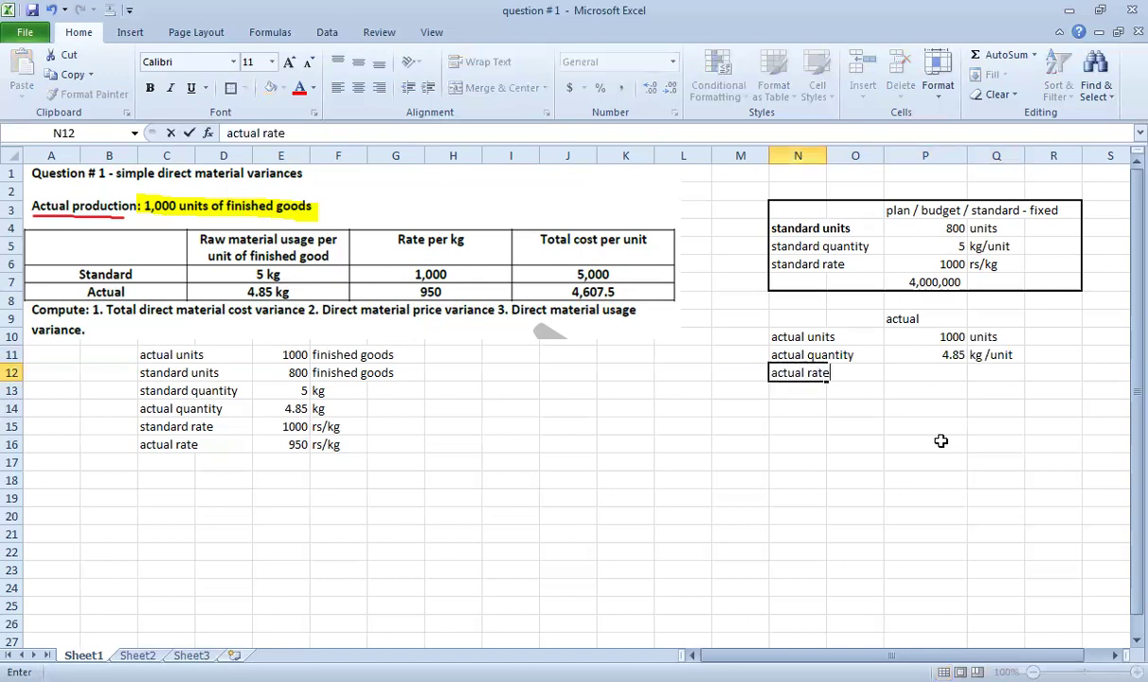
pyautogui.press('Return')
pyautogui.press('Up')
pyautogui.press('Right')
pyautogui.press('Right')
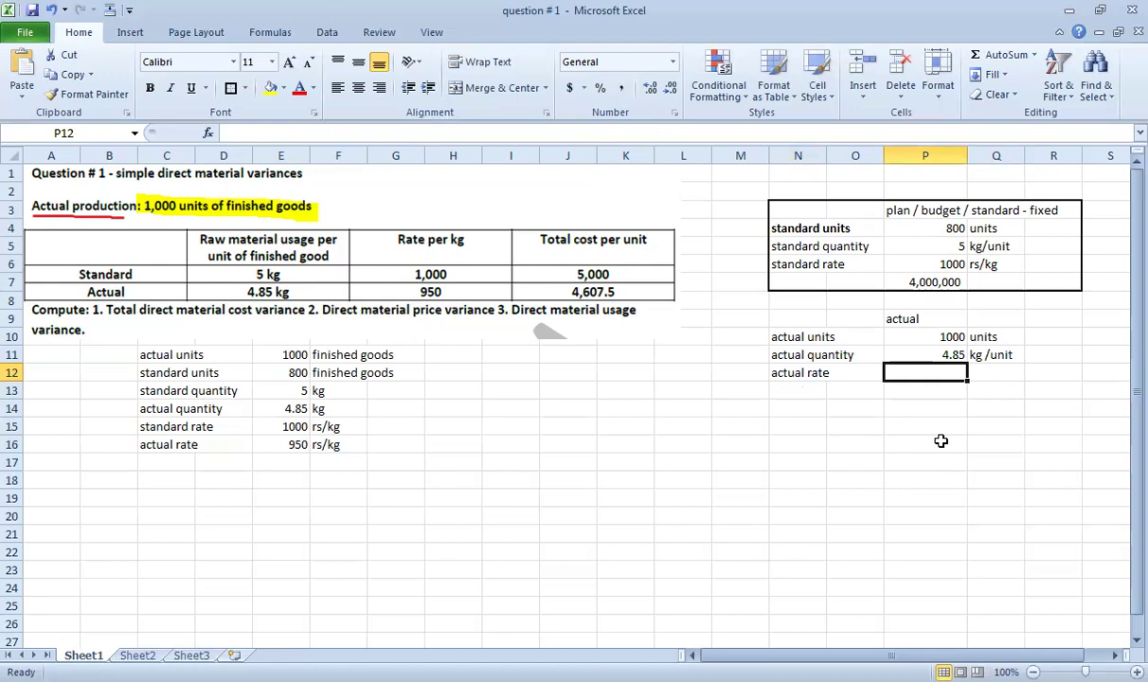
pyautogui.write('950')
pyautogui.press('Return')
pyautogui.press('Up')
pyautogui.press('Right')
pyautogui.write('rs/kg')
pyautogui.press('Return')
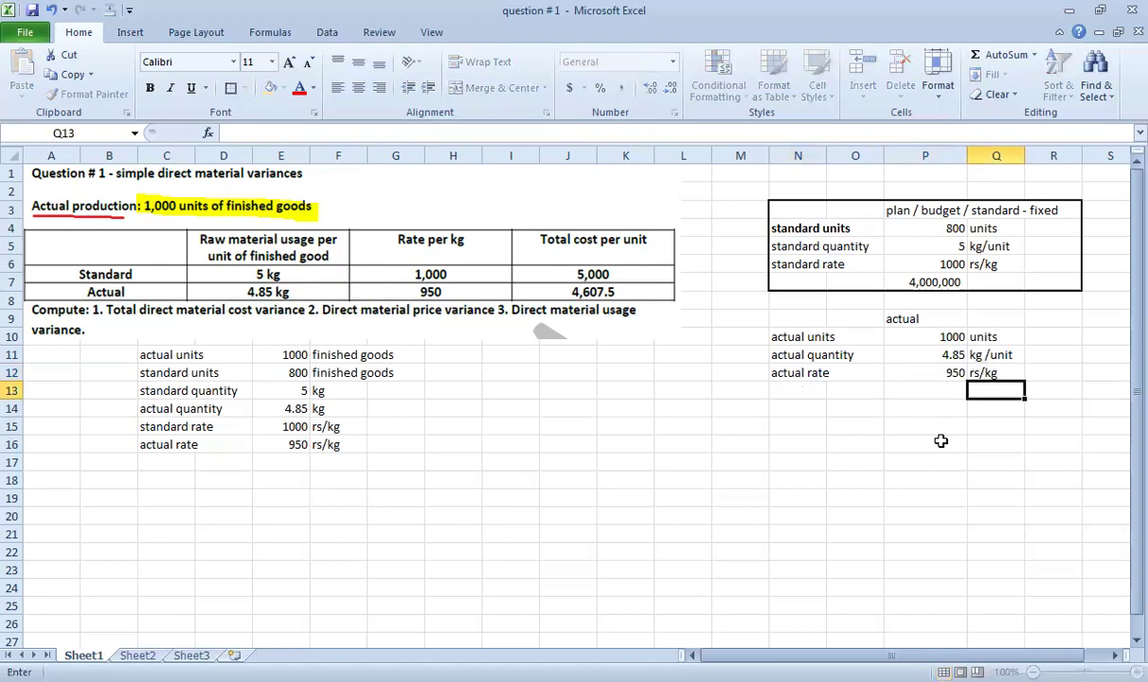
# Enter the total actual cost formula =P10*P11*P12, giving 4607500.
pyautogui.press('Left')
pyautogui.write('=')
pyautogui.press('Up')
pyautogui.press('Up')
pyautogui.press('Up')
pyautogui.write('*')
pyautogui.press('Up')
pyautogui.press('Up')
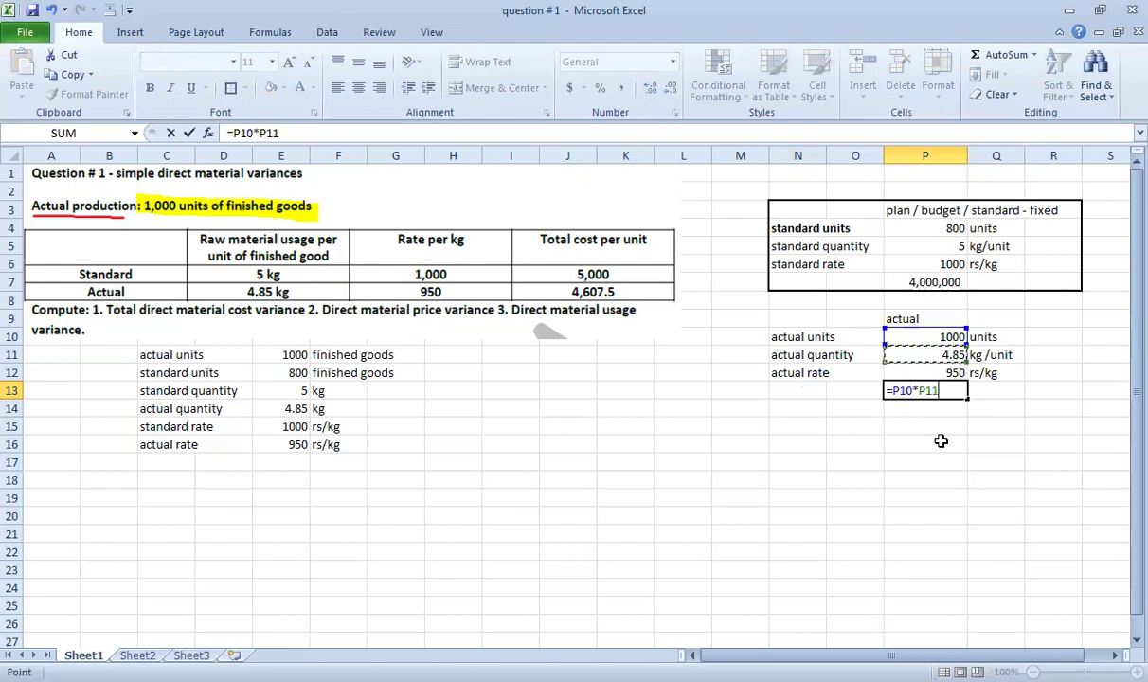
pyautogui.write('*')
pyautogui.press('Up')
pyautogui.press('Return')
pyautogui.press('Up')
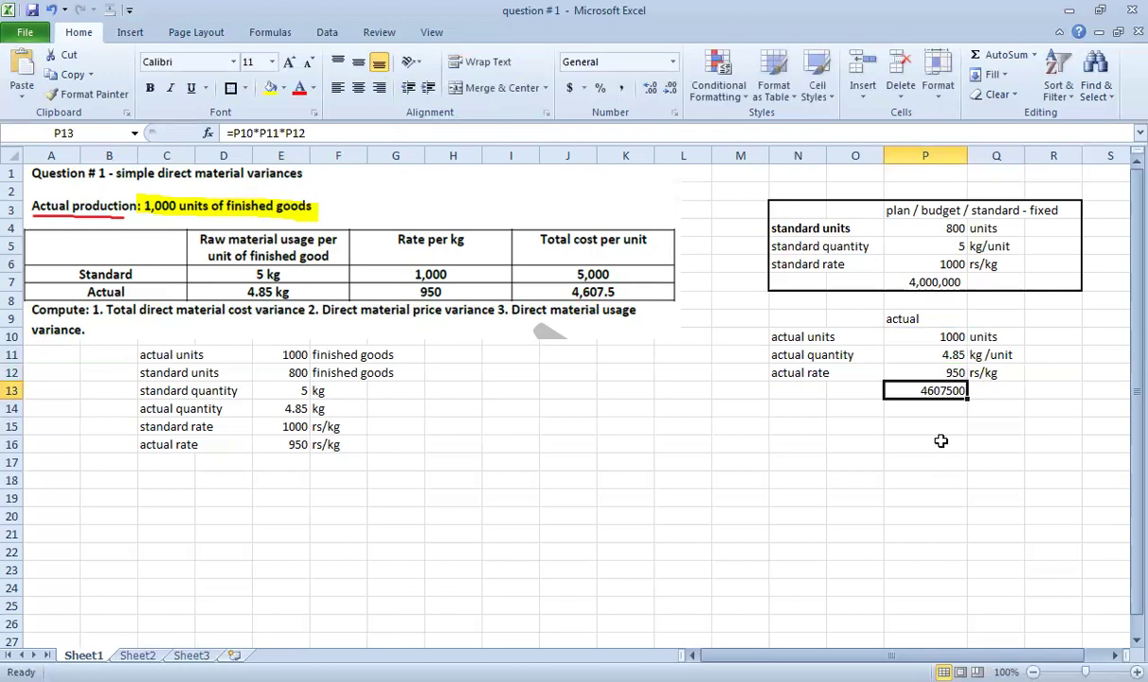
# Format the actual total as 4,607,500 with thousands separators and no decimals.
pyautogui.click(620, 87)
pyautogui.click(669, 87)
pyautogui.click(670, 87)
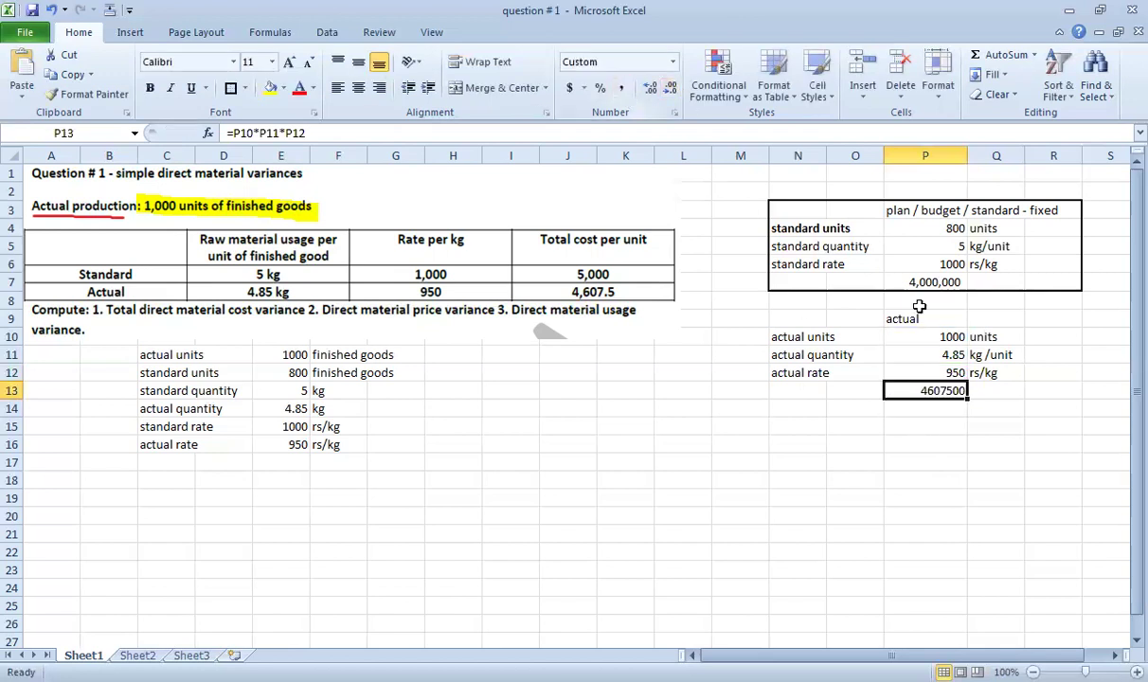
pyautogui.click(999, 439)
pyautogui.click(947, 391)
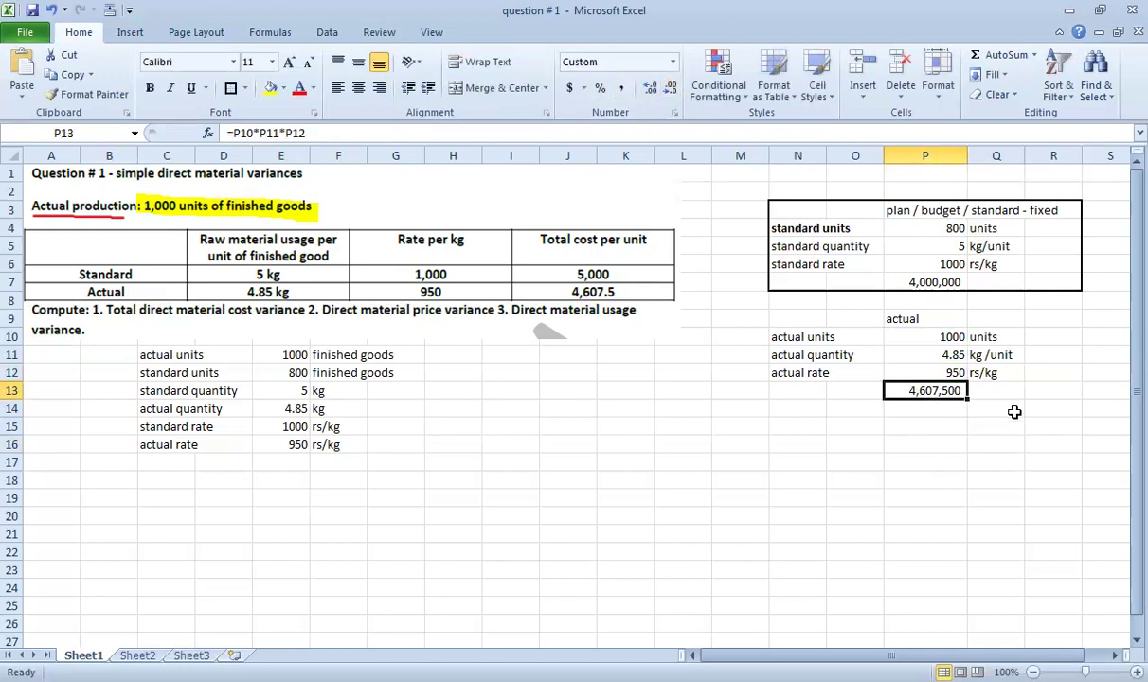
# Put an outside border around the actual block N9:R13.
pyautogui.moveTo(1041, 392); pyautogui.dragTo(798, 326)
pyautogui.click(230, 87)
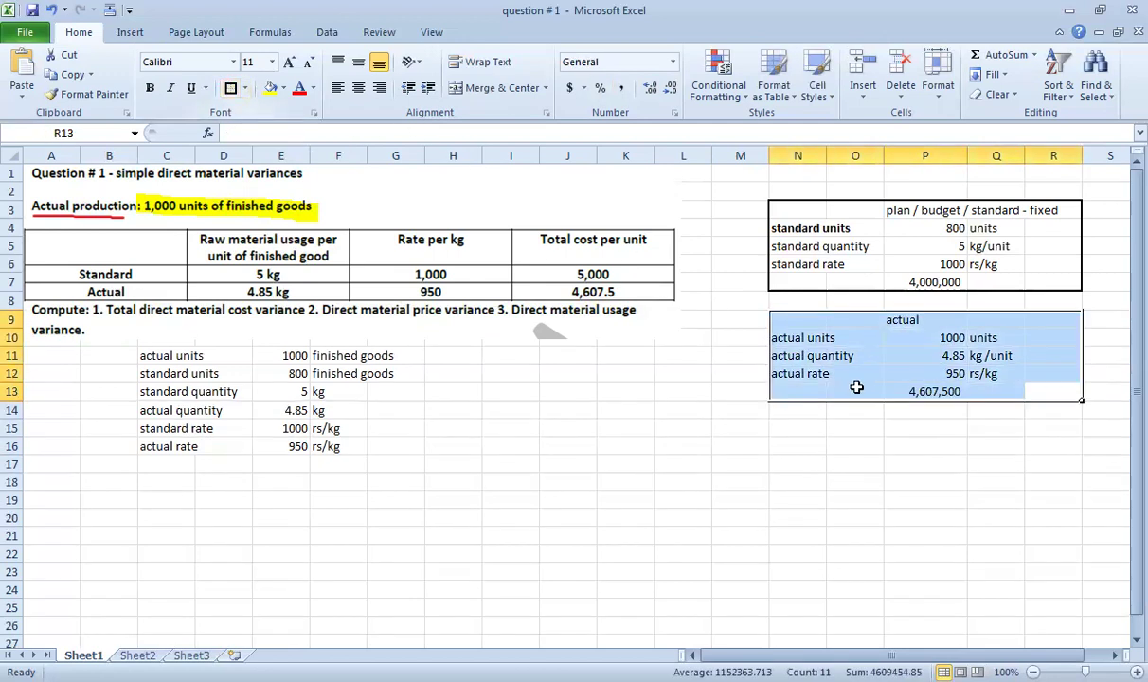
pyautogui.click(876, 459)
pyautogui.moveTo(1058, 317); pyautogui.dragTo(803, 393)
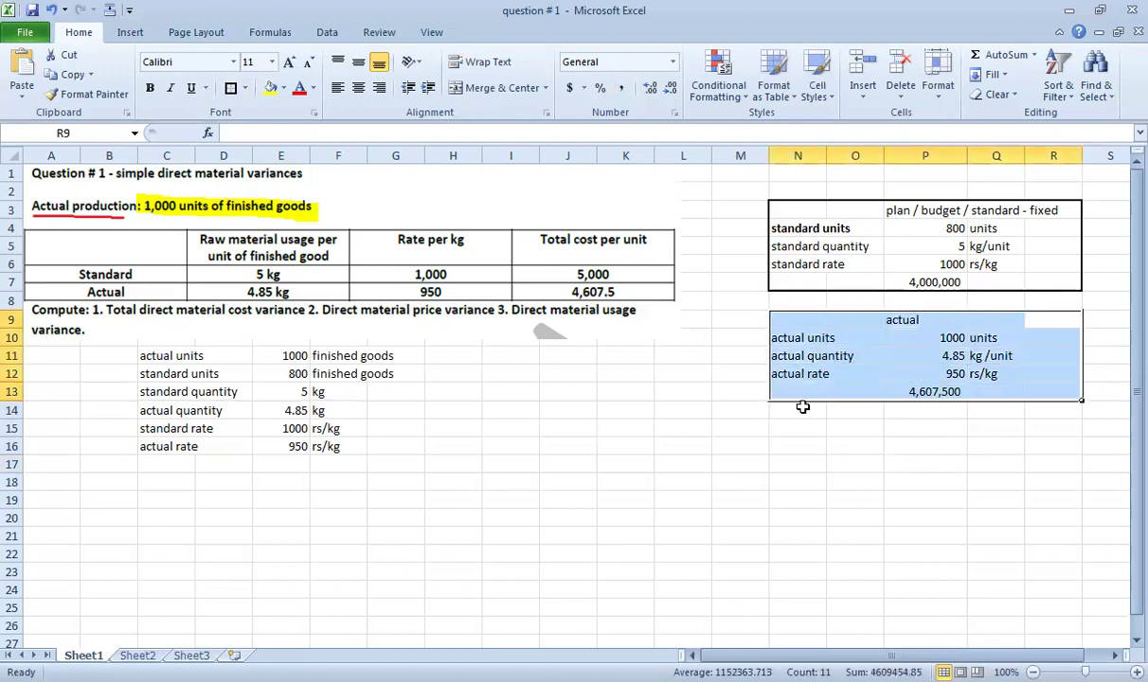
pyautogui.click(825, 431)
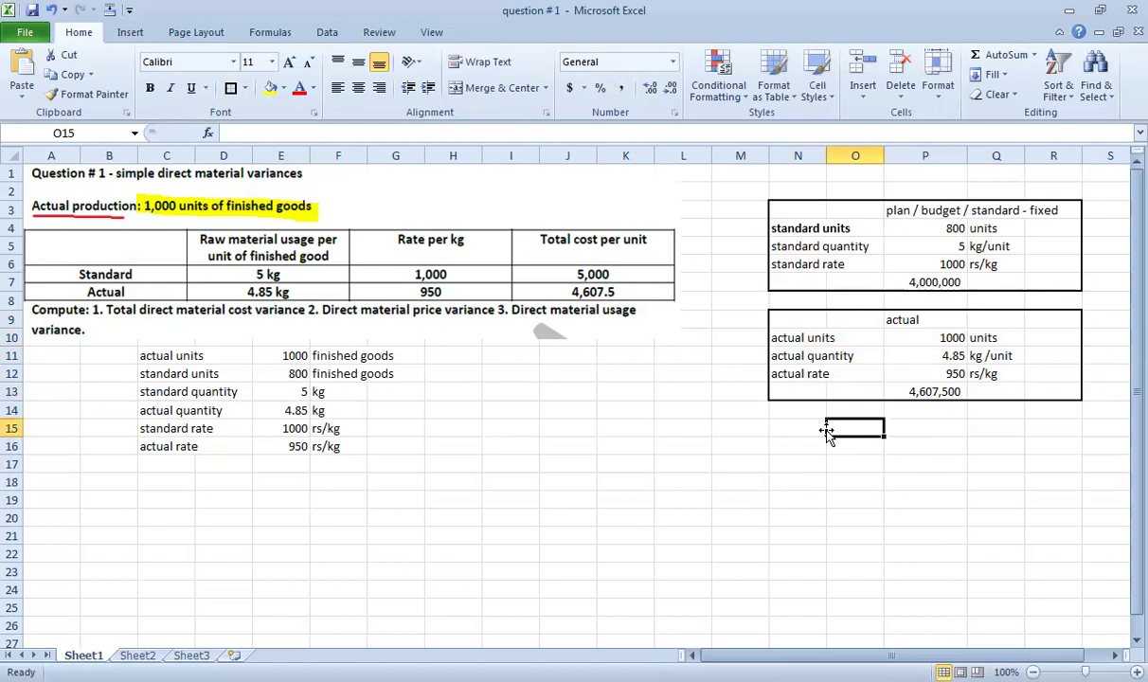
pyautogui.click(933, 391)
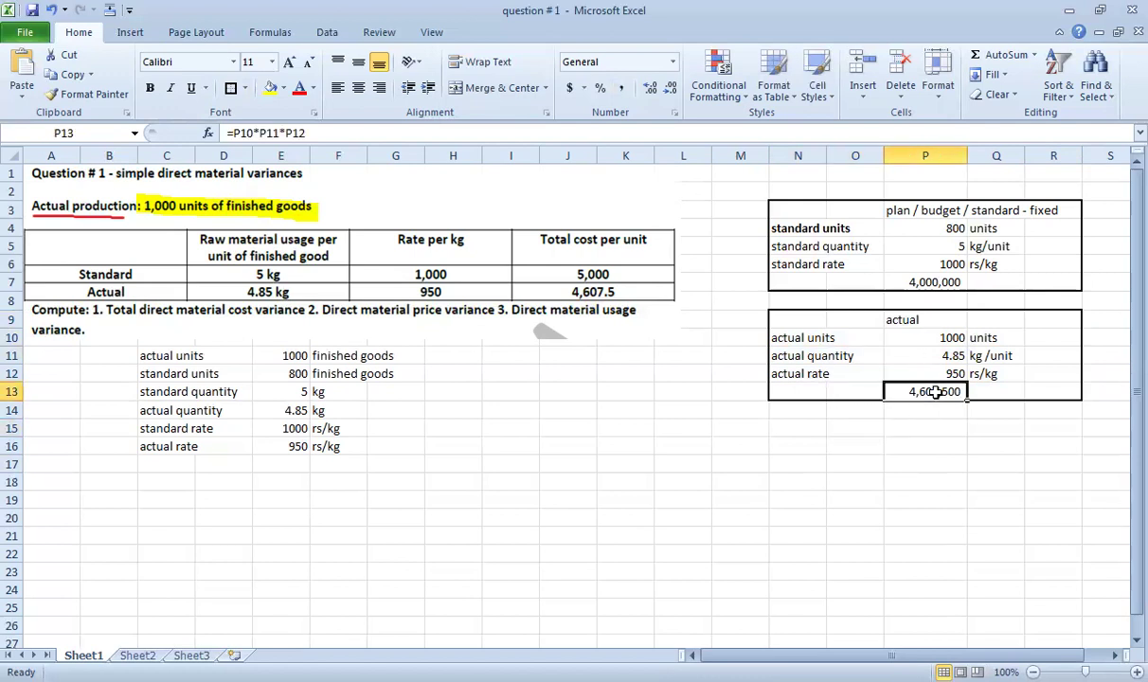
pyautogui.click(925, 284)
pyautogui.click(898, 390)
pyautogui.click(917, 284)
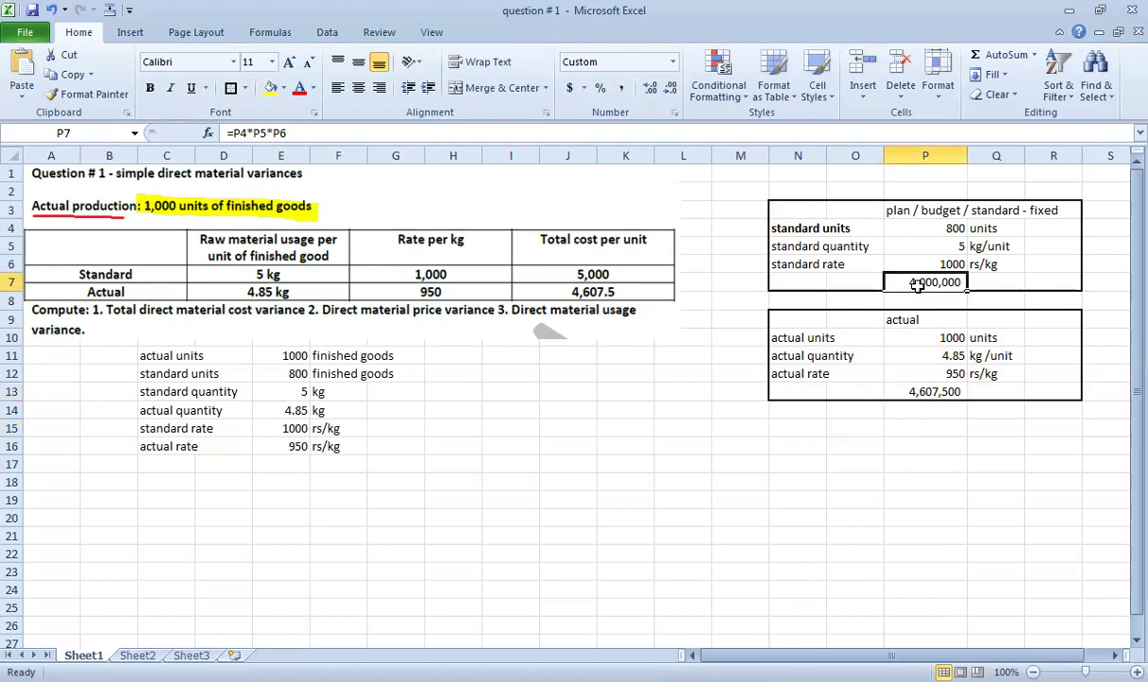
pyautogui.click(923, 391)
pyautogui.click(925, 282)
pyautogui.click(940, 460)
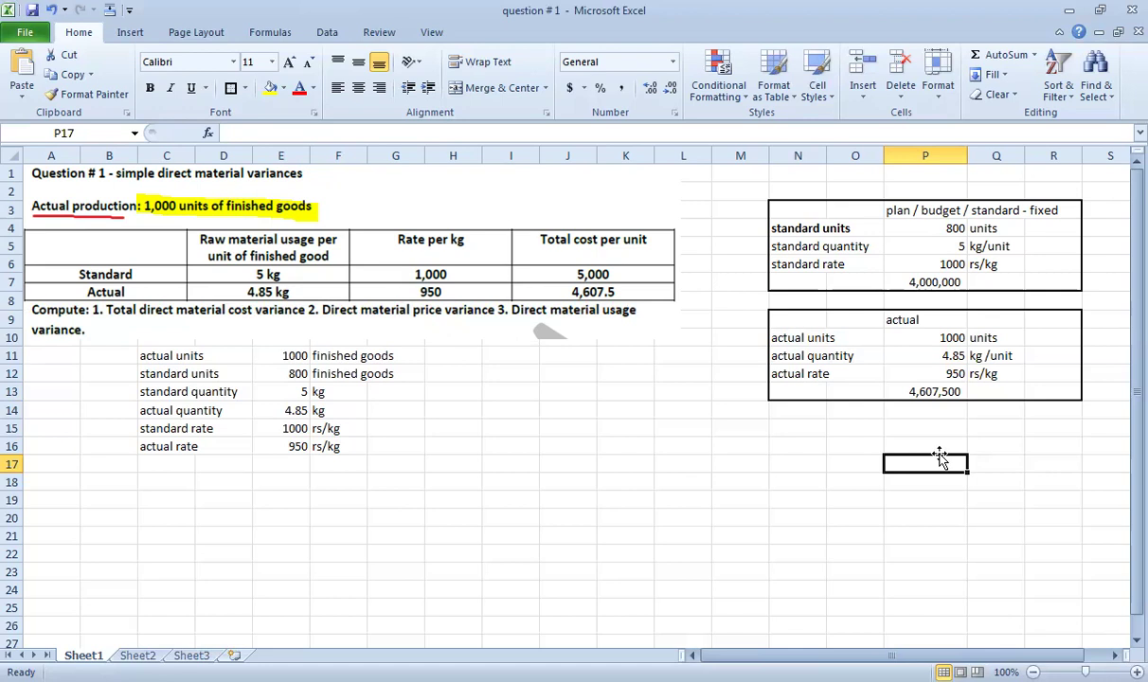
pyautogui.click(951, 335)
pyautogui.click(942, 355)
pyautogui.click(947, 375)
pyautogui.click(947, 227)
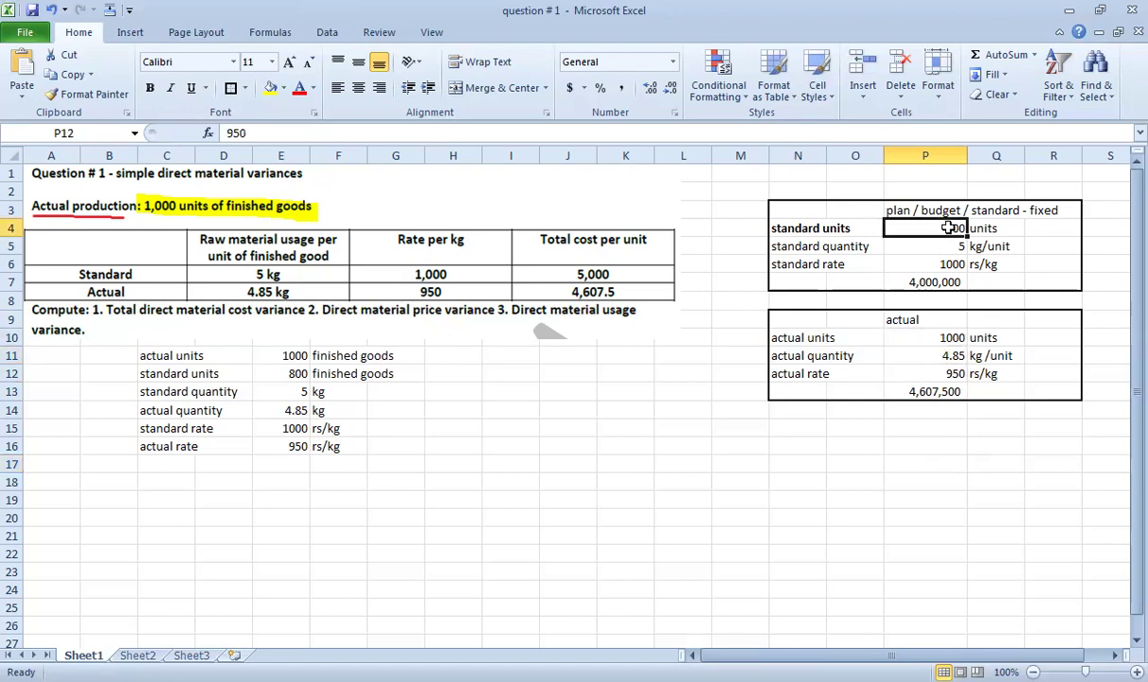
pyautogui.click(943, 333)
pyautogui.click(947, 391)
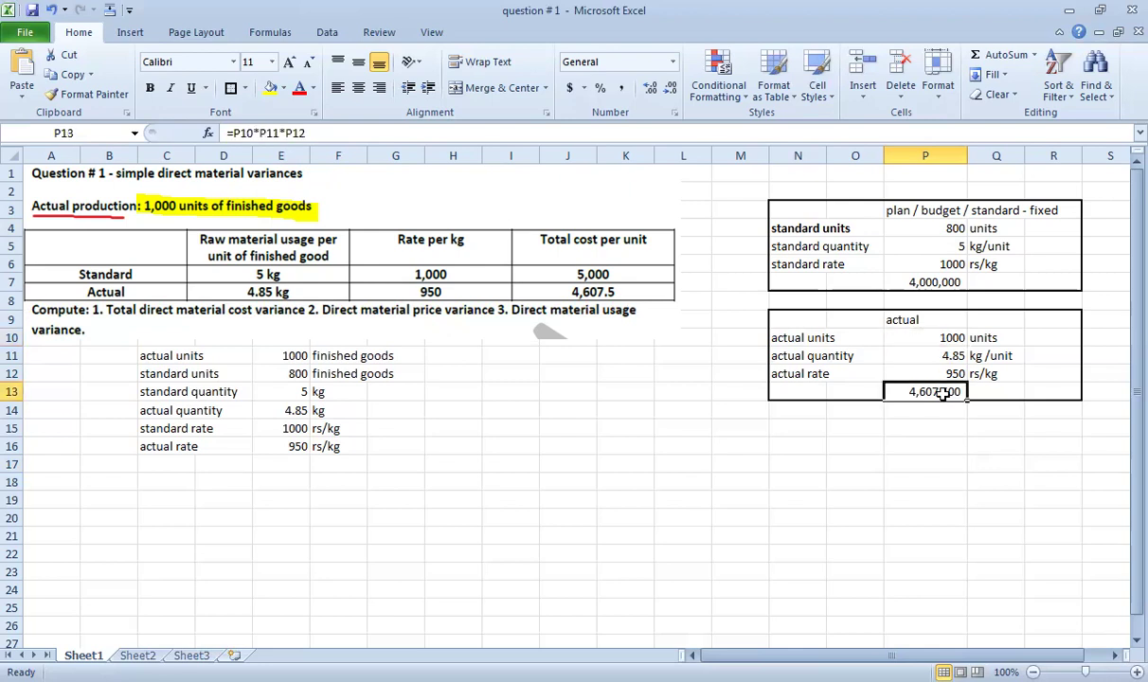
pyautogui.click(943, 247)
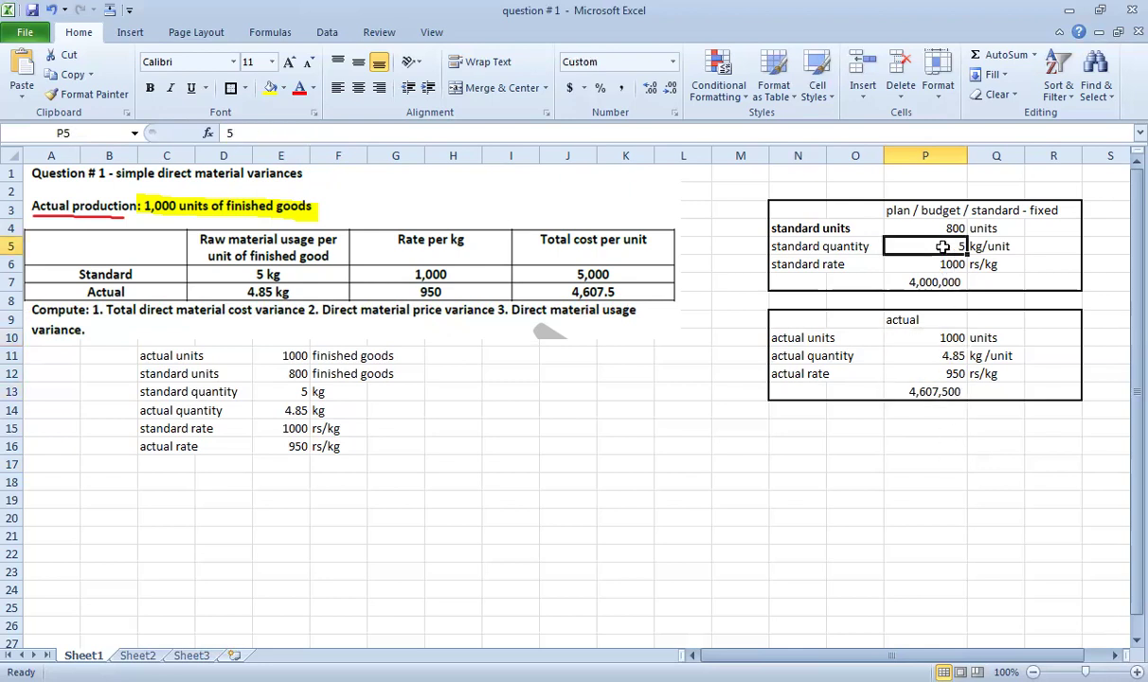
pyautogui.click(940, 357)
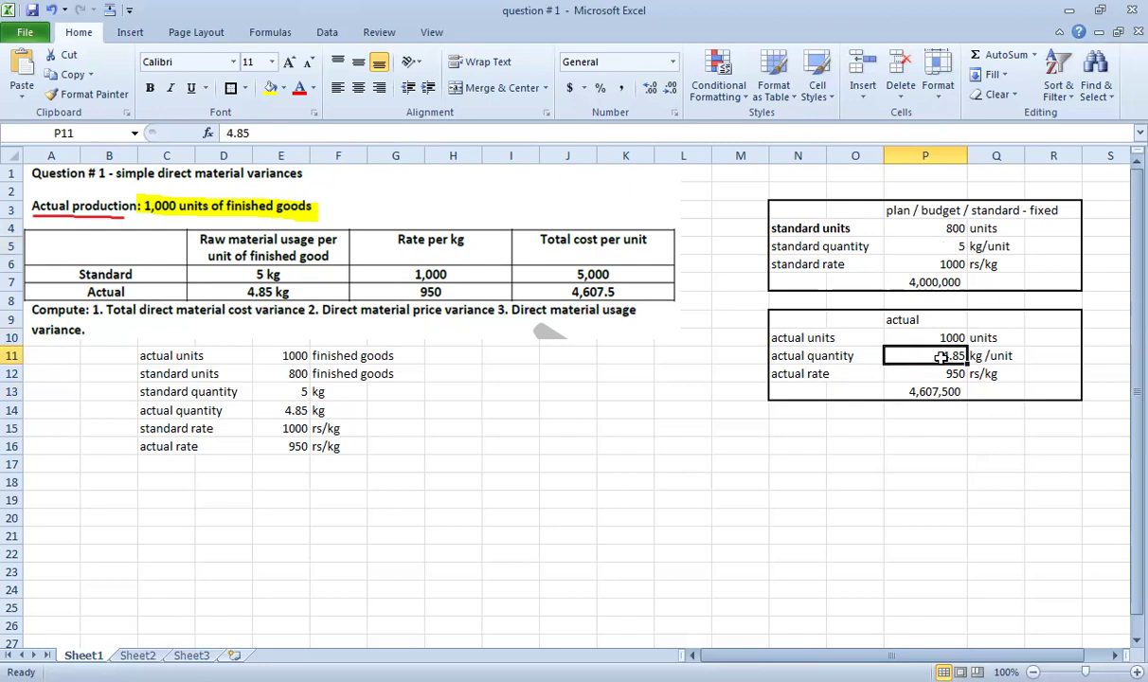
pyautogui.click(939, 264)
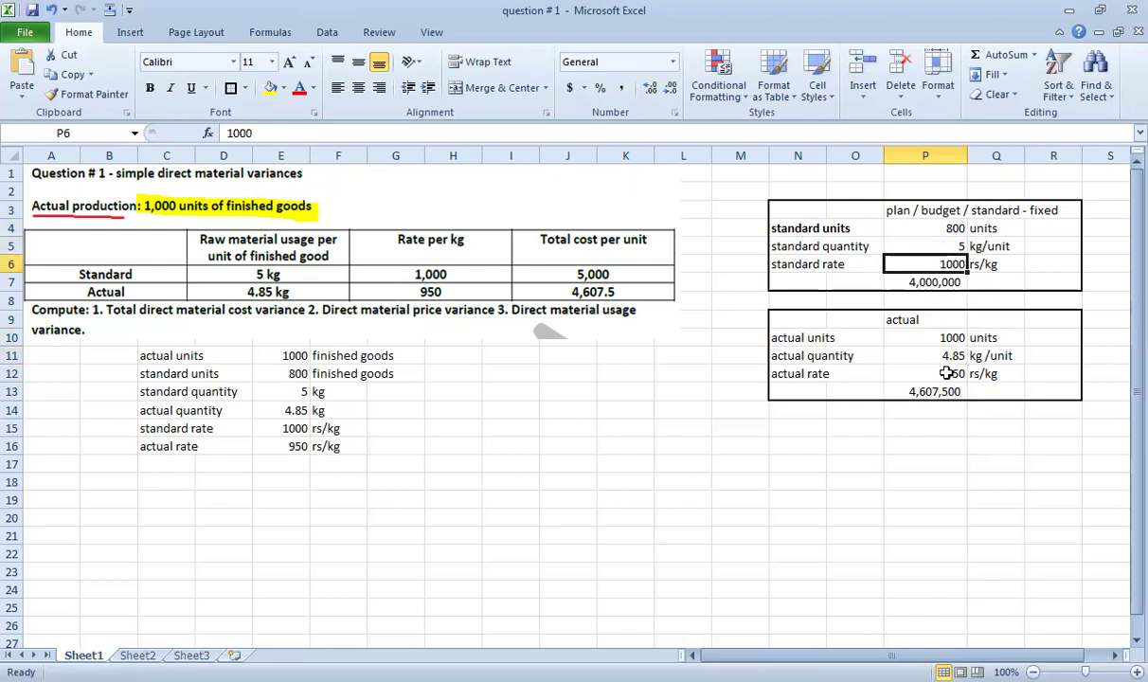
pyautogui.click(898, 373)
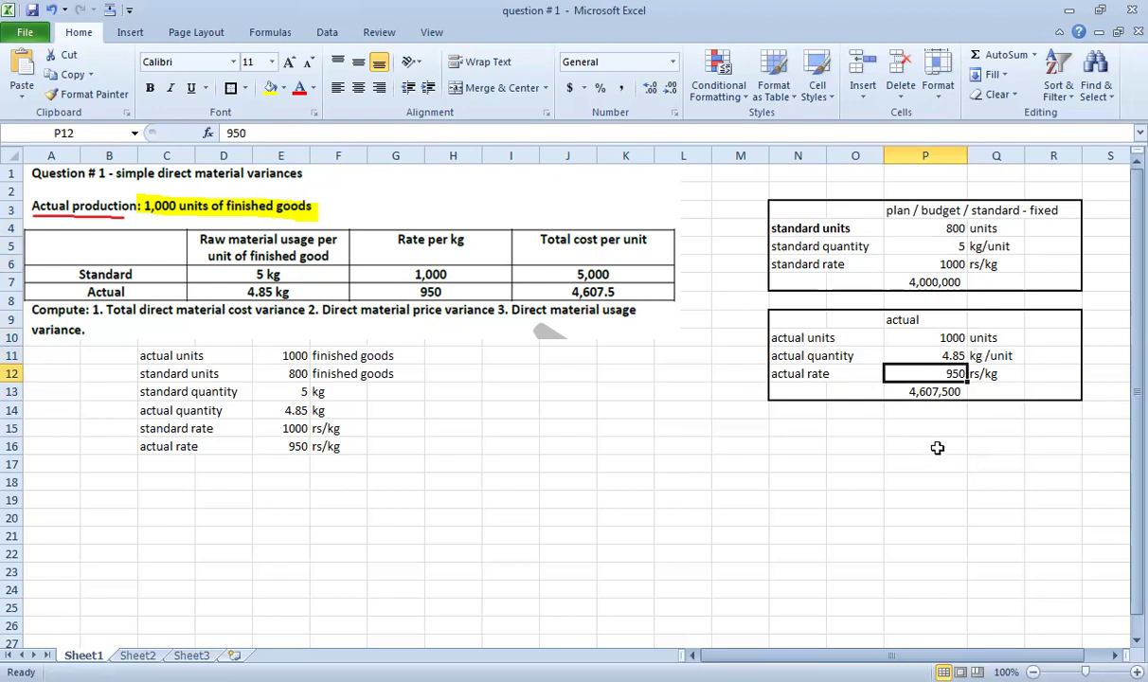
pyautogui.click(886, 391)
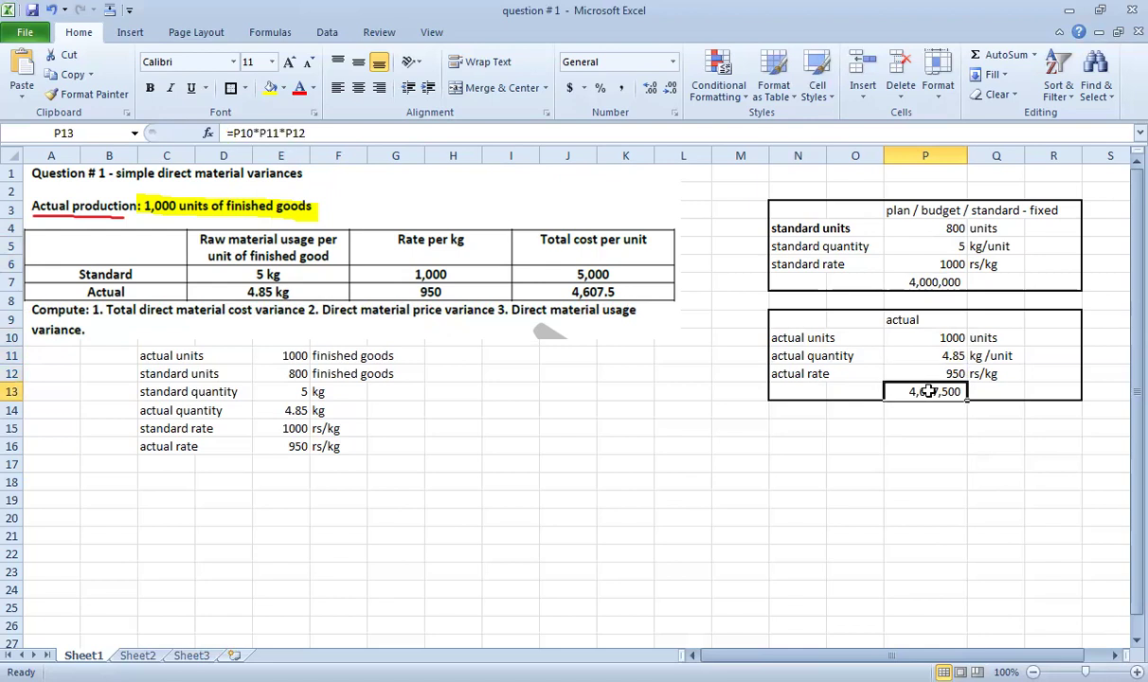
pyautogui.click(885, 281)
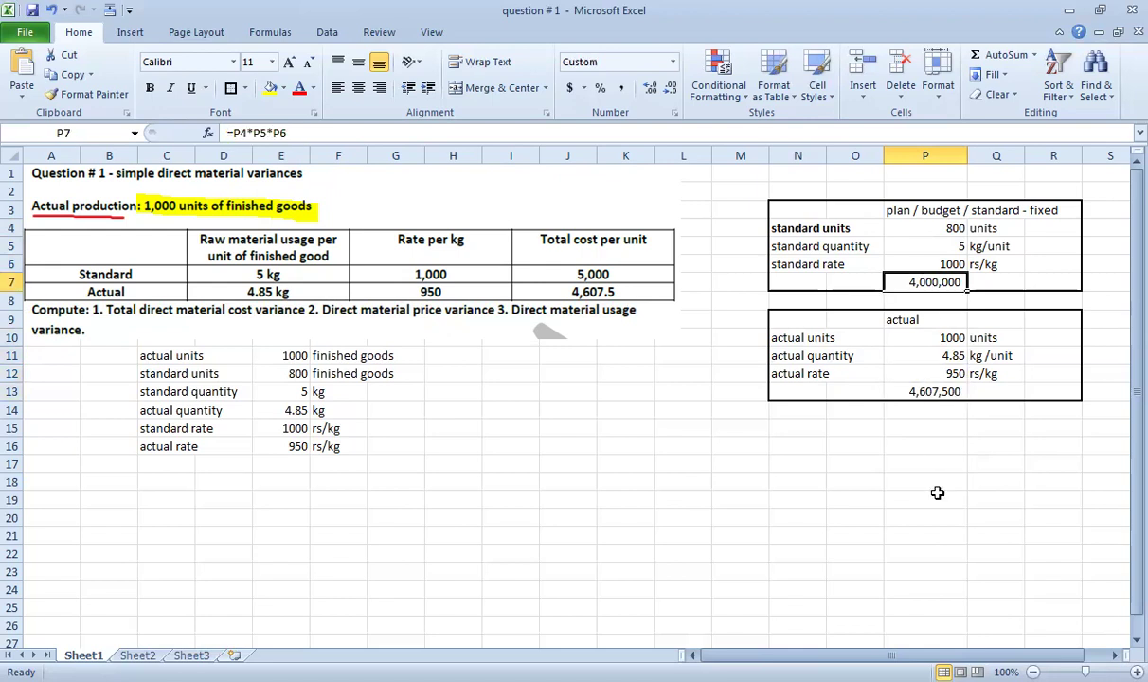
pyautogui.click(890, 391)
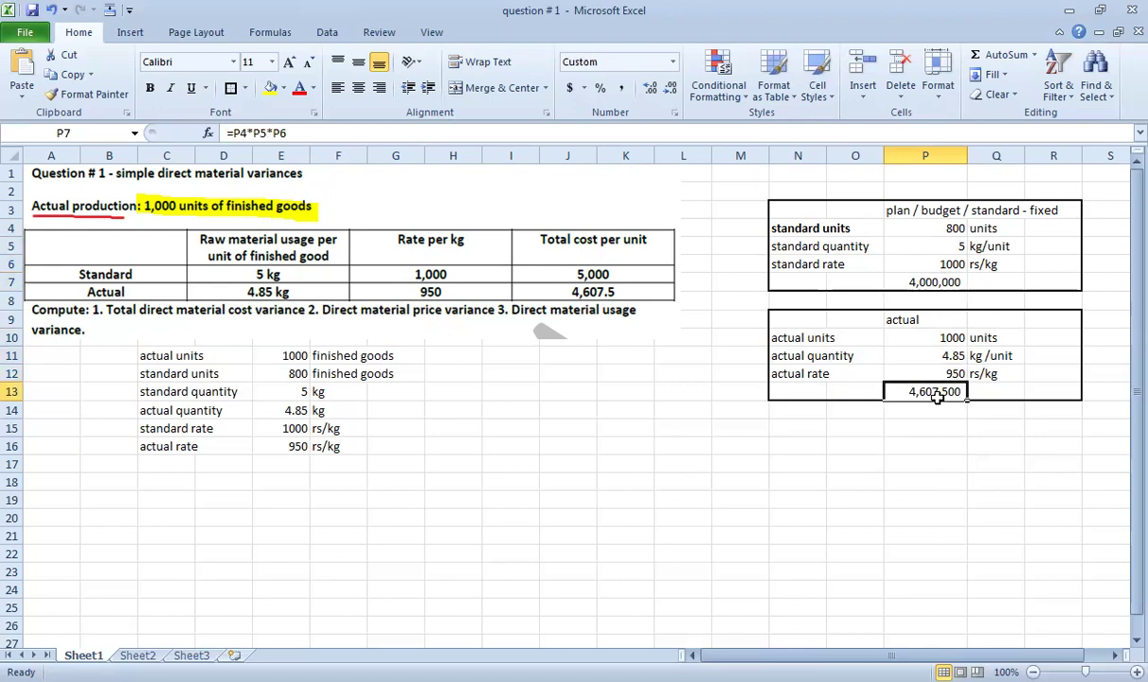
pyautogui.click(892, 284)
pyautogui.click(891, 388)
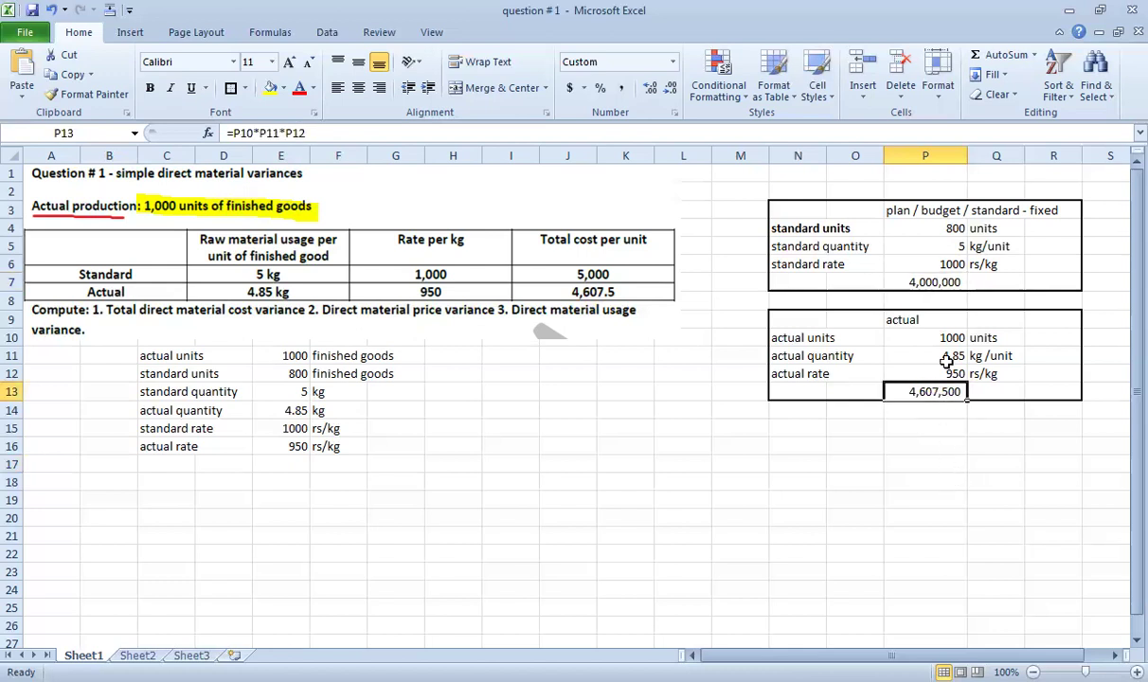
pyautogui.click(887, 283)
pyautogui.click(928, 389)
pyautogui.click(940, 227)
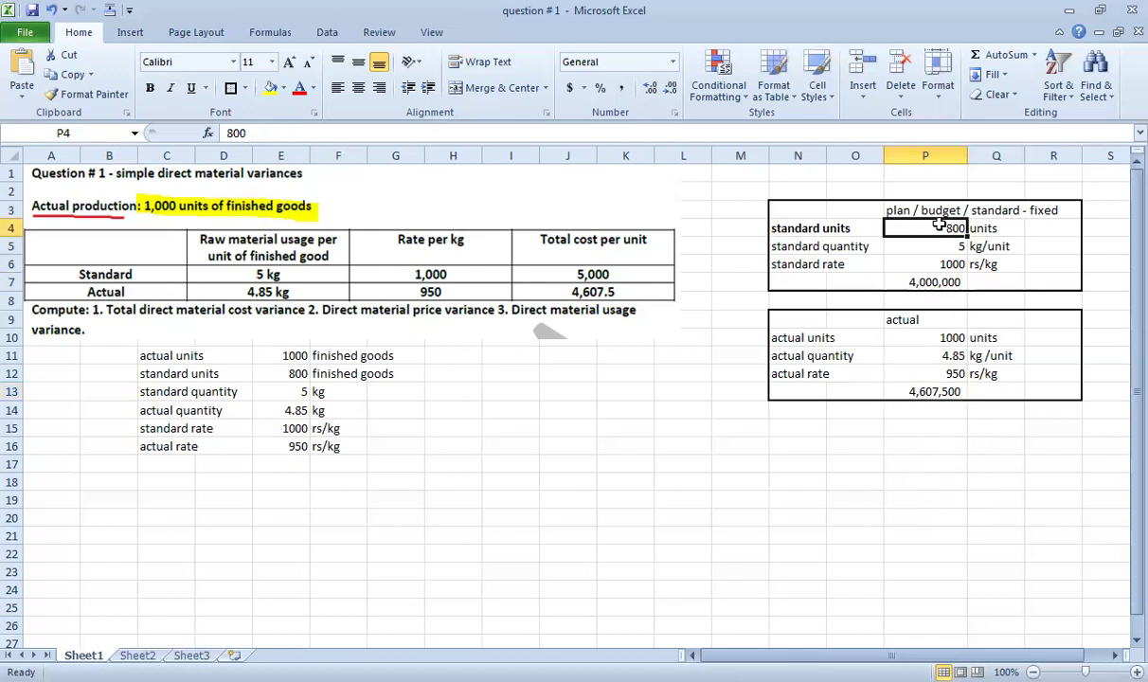
pyautogui.click(893, 282)
pyautogui.click(932, 229)
pyautogui.click(881, 277)
pyautogui.click(935, 335)
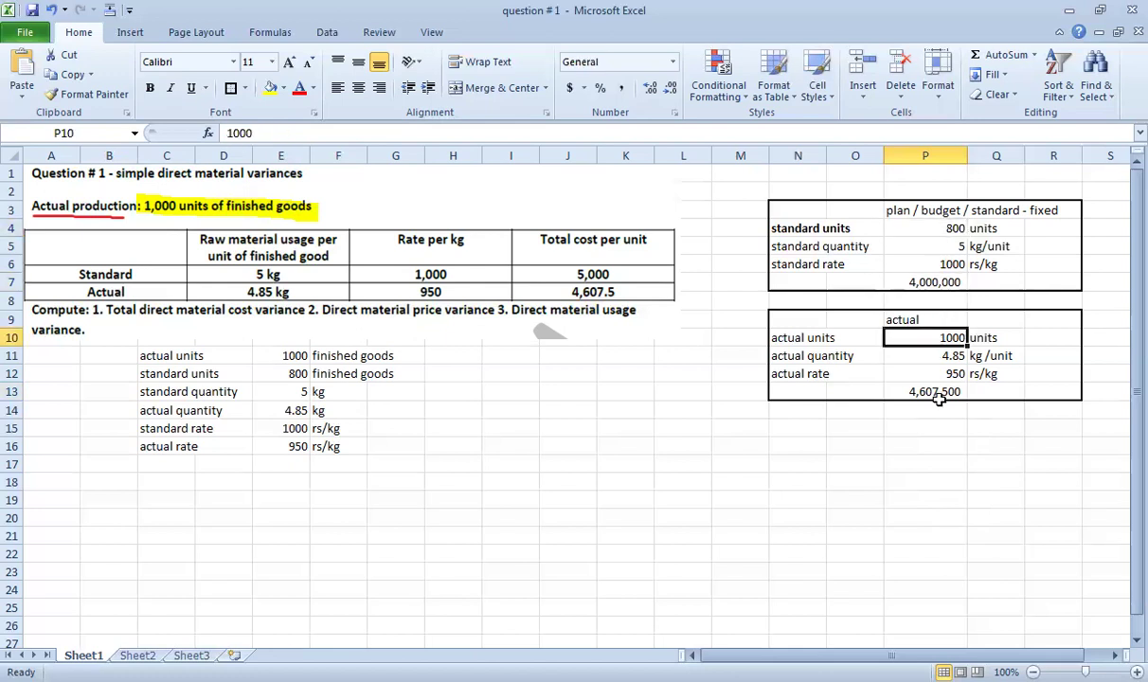
pyautogui.click(890, 389)
pyautogui.click(937, 336)
pyautogui.click(936, 391)
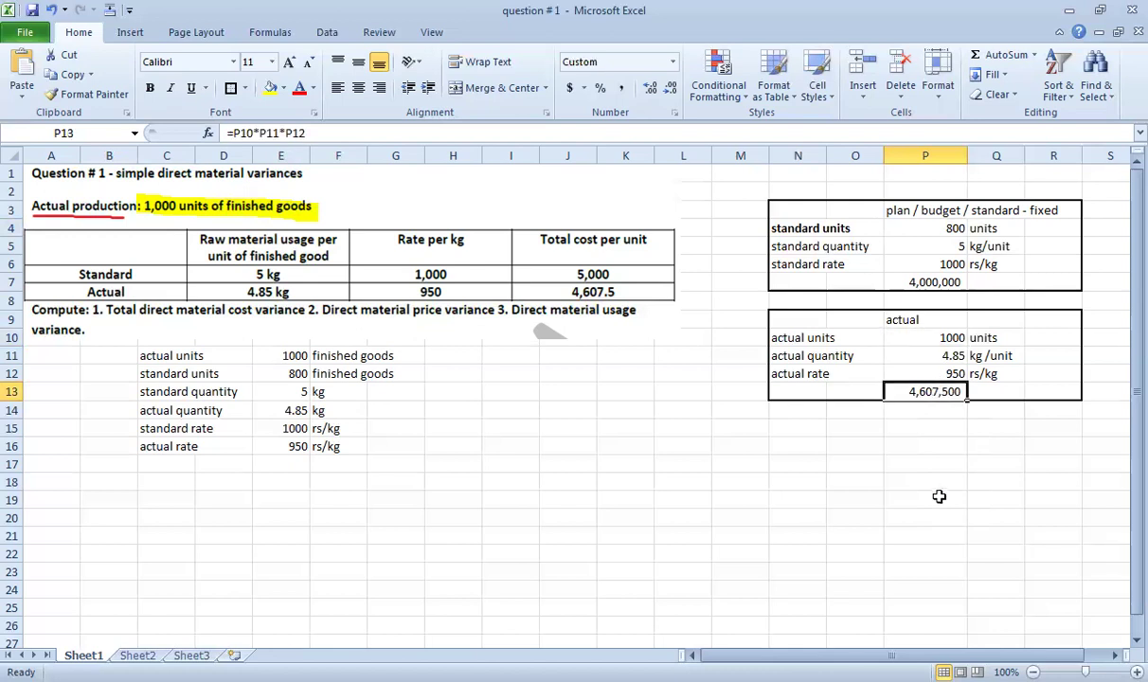
# Add the heading 'budget - flexed' for the new block.
pyautogui.click(845, 446)
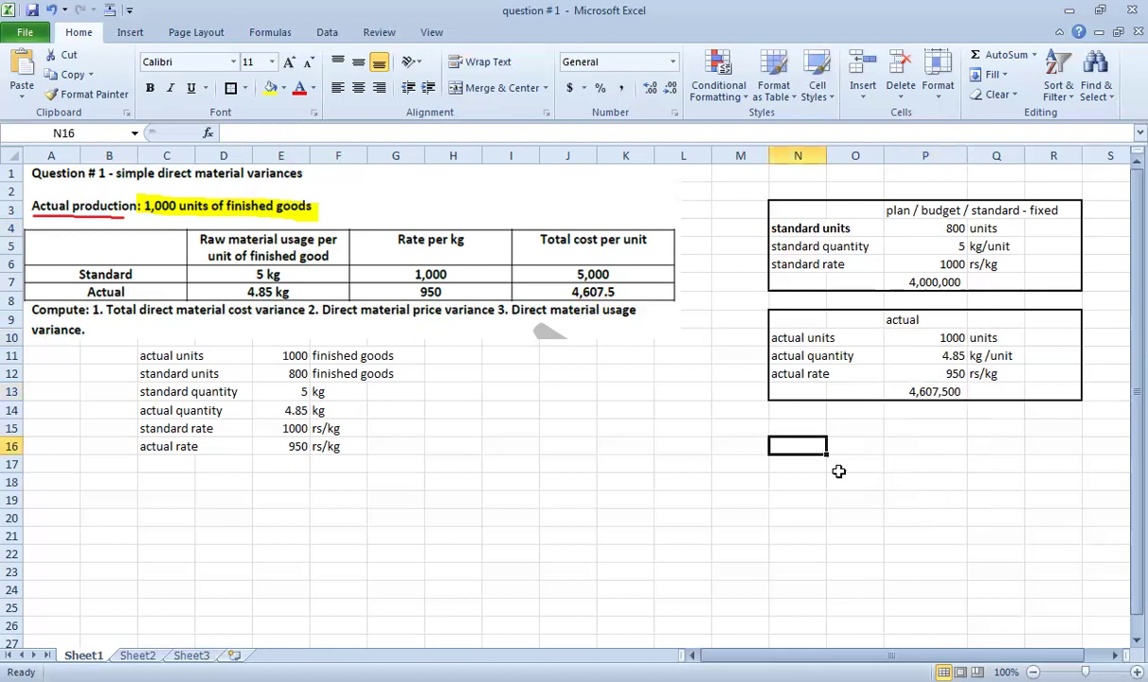
pyautogui.press('Up')
pyautogui.press('Right')
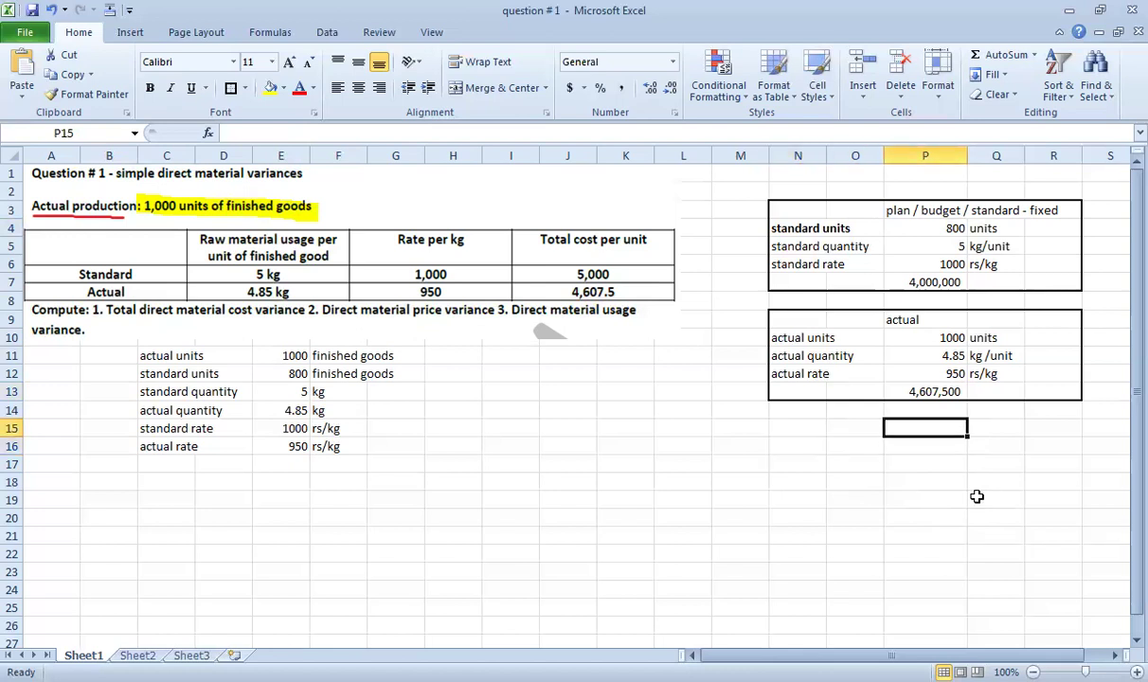
pyautogui.write('budget - flexed')
pyautogui.press('Return')
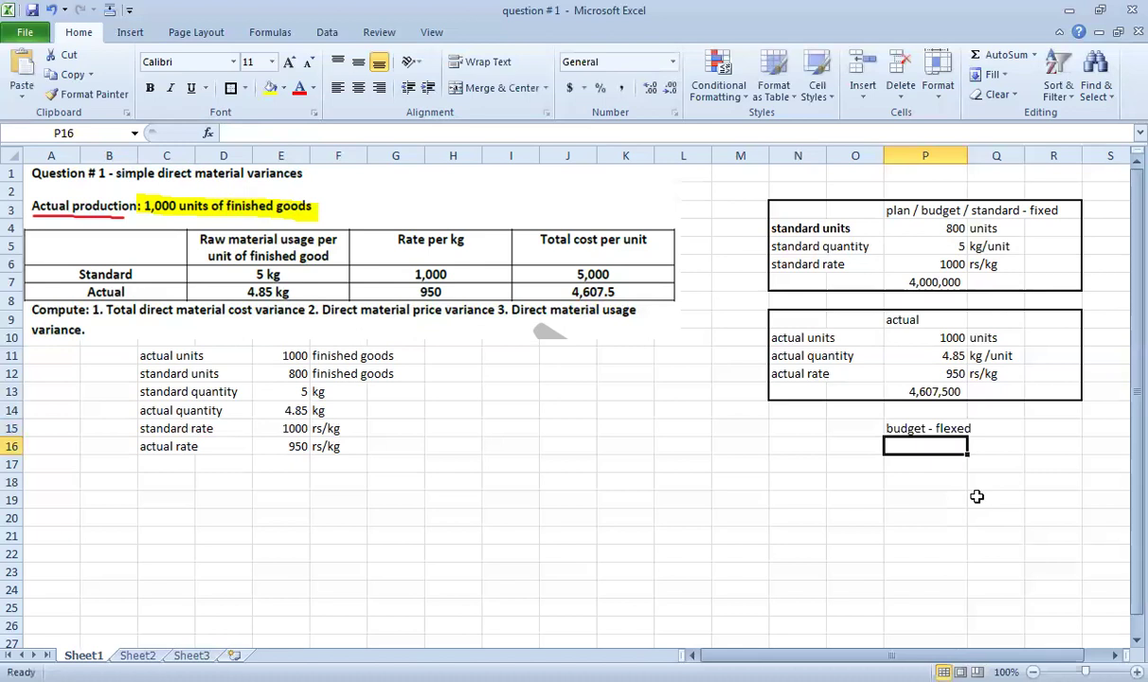
# Add the 'actual units' row, linked to the actual 1000 units, with the unit 'units'.
pyautogui.press('Left')
pyautogui.press('Left')
pyautogui.write('actual units')
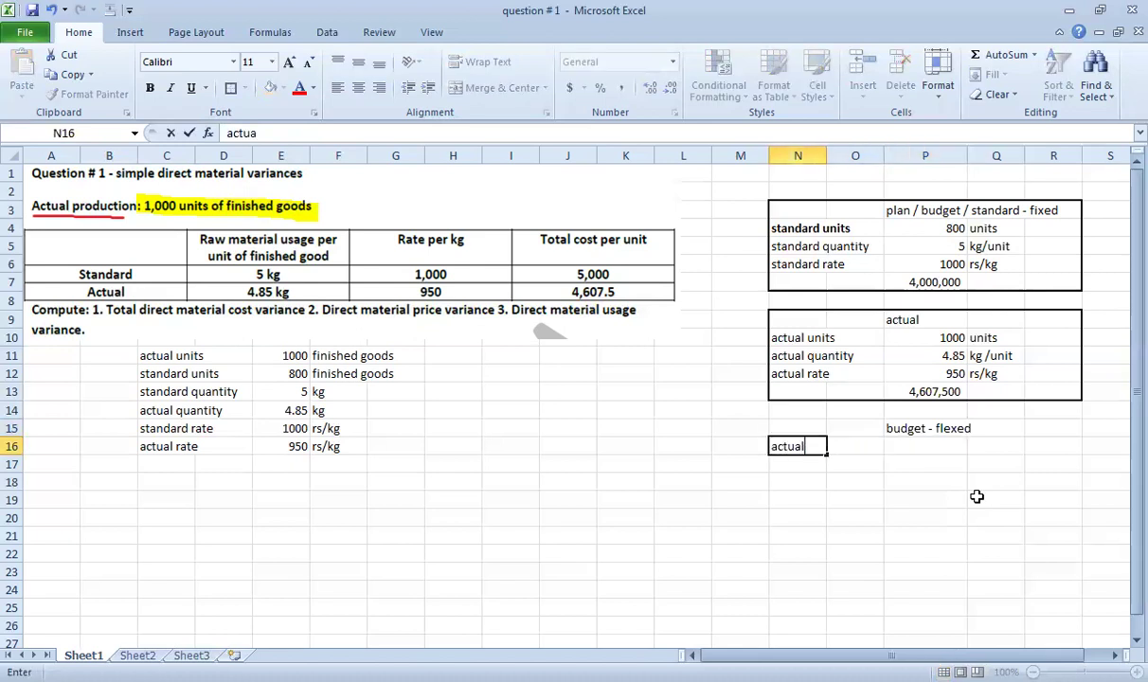
pyautogui.press('Return')
pyautogui.press('Right')
pyautogui.press('Right')
pyautogui.press('Up')
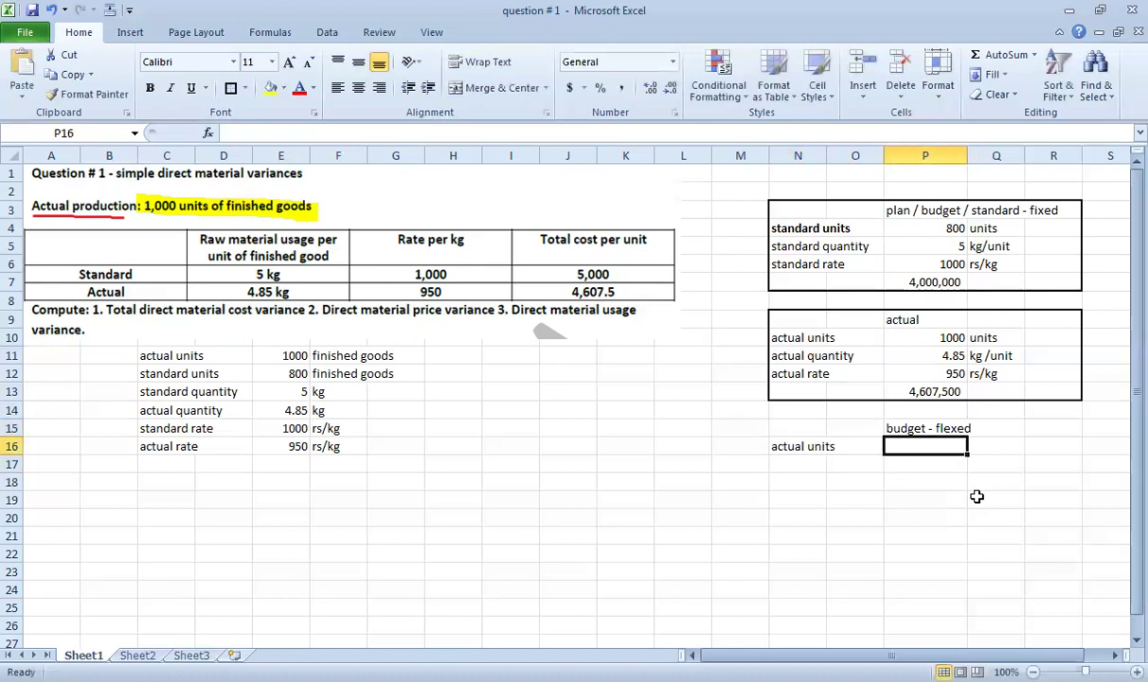
pyautogui.write('=')
pyautogui.press('Up')
pyautogui.press('Up')
pyautogui.press('Up')
pyautogui.press('Up')
pyautogui.press('Up')
pyautogui.press('Up')
pyautogui.press('Return')
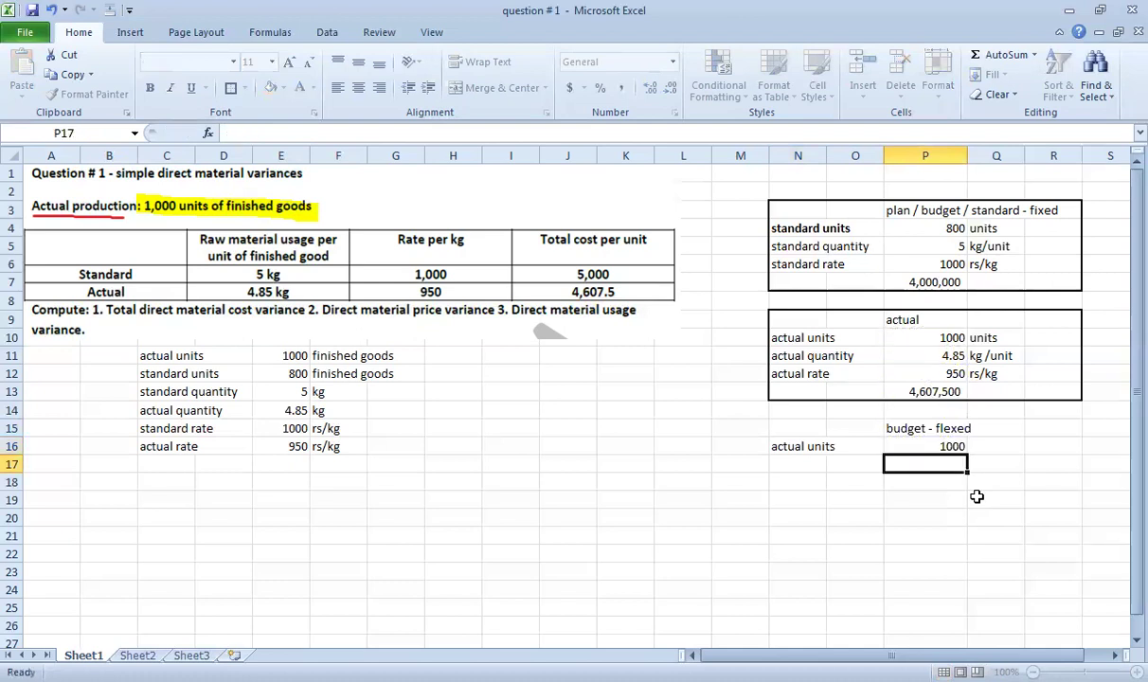
pyautogui.press('Up')
pyautogui.press('Right')
pyautogui.write('units')
pyautogui.press('Return')
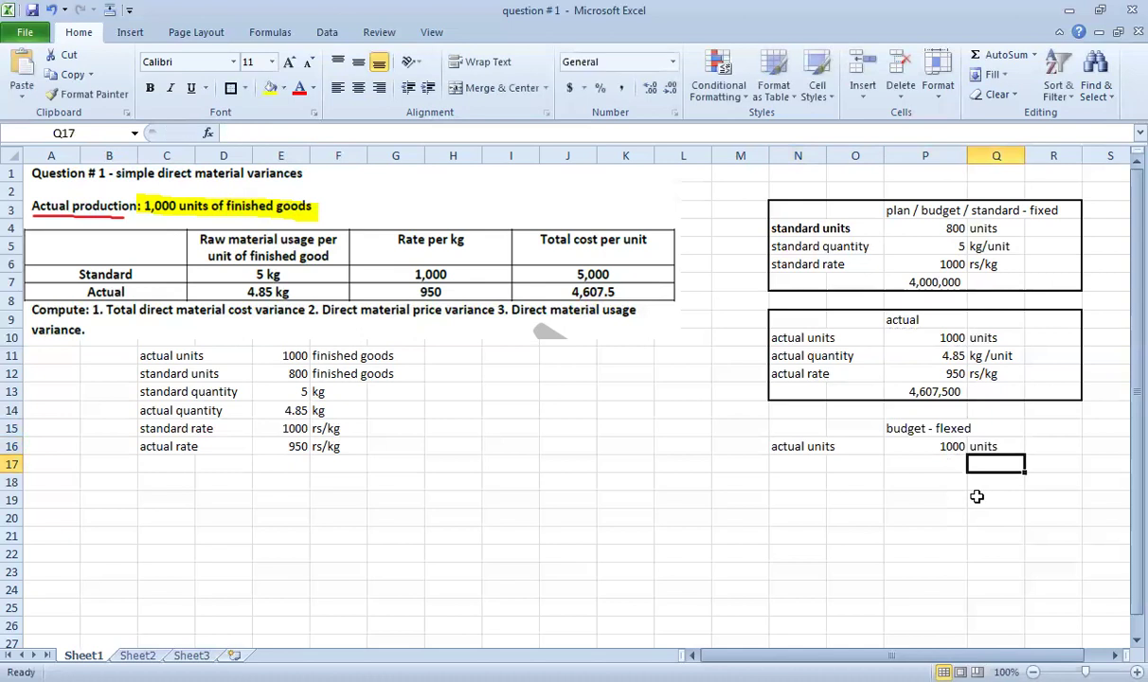
# Add a 'standard quantity' row, fixing its spelling, linked to the standard quantity of 5.
pyautogui.press('Left')
pyautogui.press('Left')
pyautogui.press('Left')
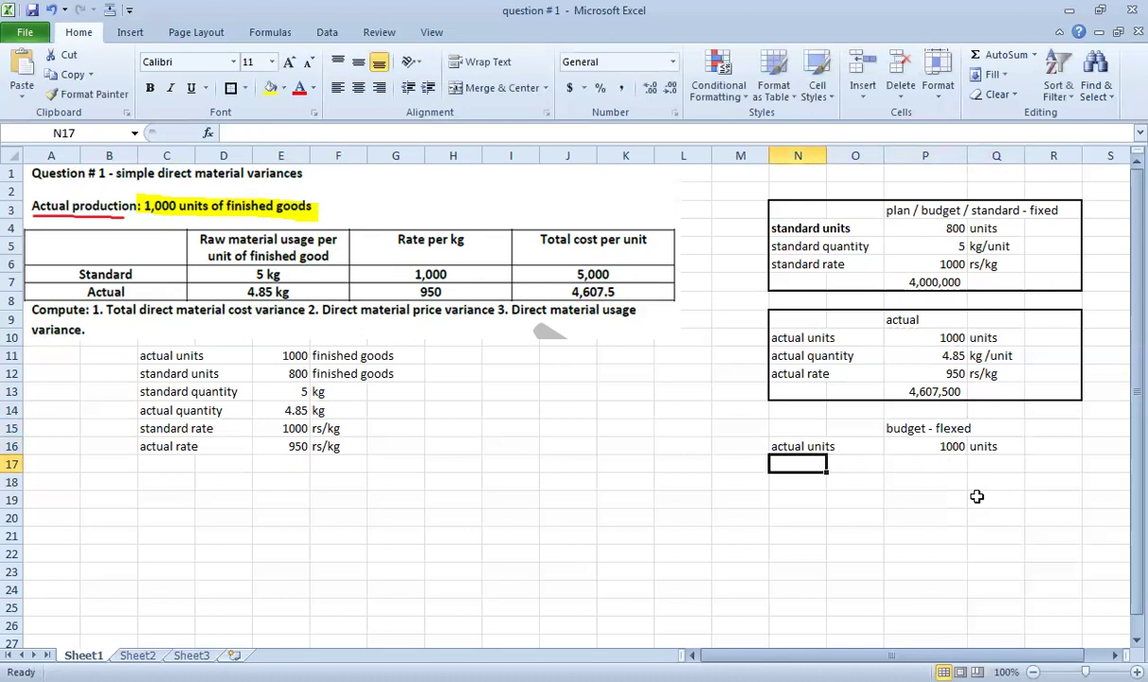
pyautogui.write('standard quantiy')
pyautogui.press('Return')
pyautogui.press('Right')
pyautogui.press('Right')
pyautogui.press('Up')
pyautogui.press('Left')
pyautogui.press('Left')
pyautogui.press('F2')
pyautogui.press('BackSpace')
pyautogui.press('BackSpace')
pyautogui.write('i')
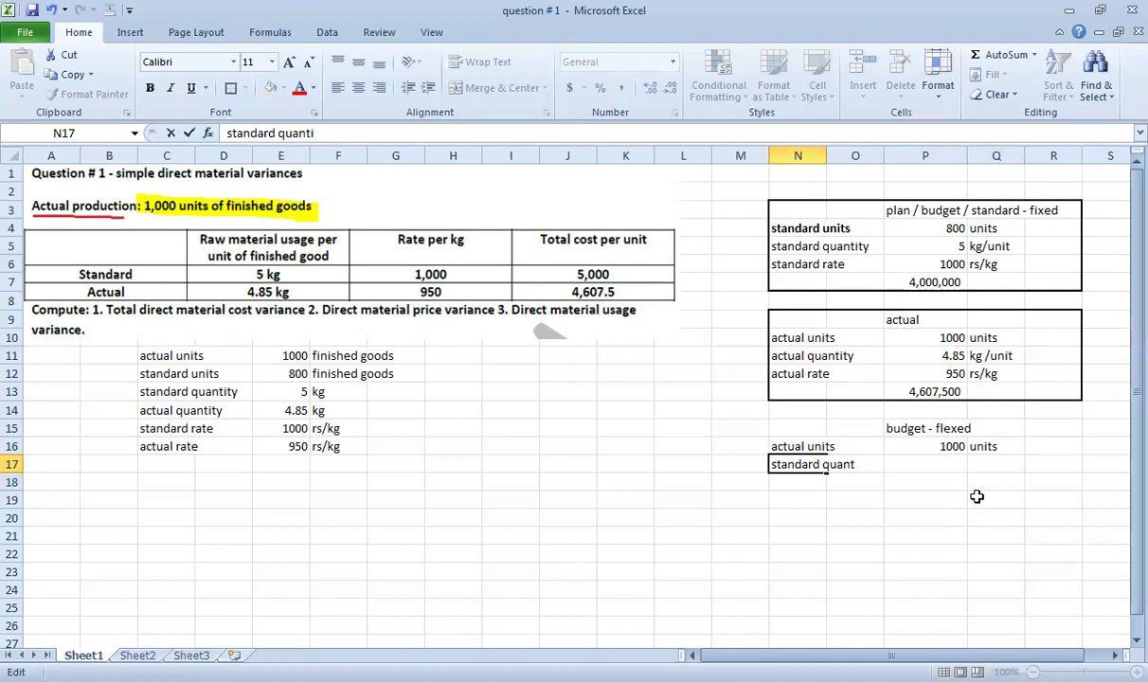
pyautogui.write('ty')
pyautogui.press('Return')
pyautogui.press('Right')
pyautogui.press('Right')
pyautogui.press('Up')
pyautogui.write('=')
pyautogui.press('Up')
pyautogui.press('Up')
pyautogui.press('Up')
pyautogui.press('Up')
pyautogui.press('Up')
pyautogui.press('Up')
pyautogui.press('Up')
pyautogui.press('Up')
pyautogui.press('Up')
pyautogui.press('Up')
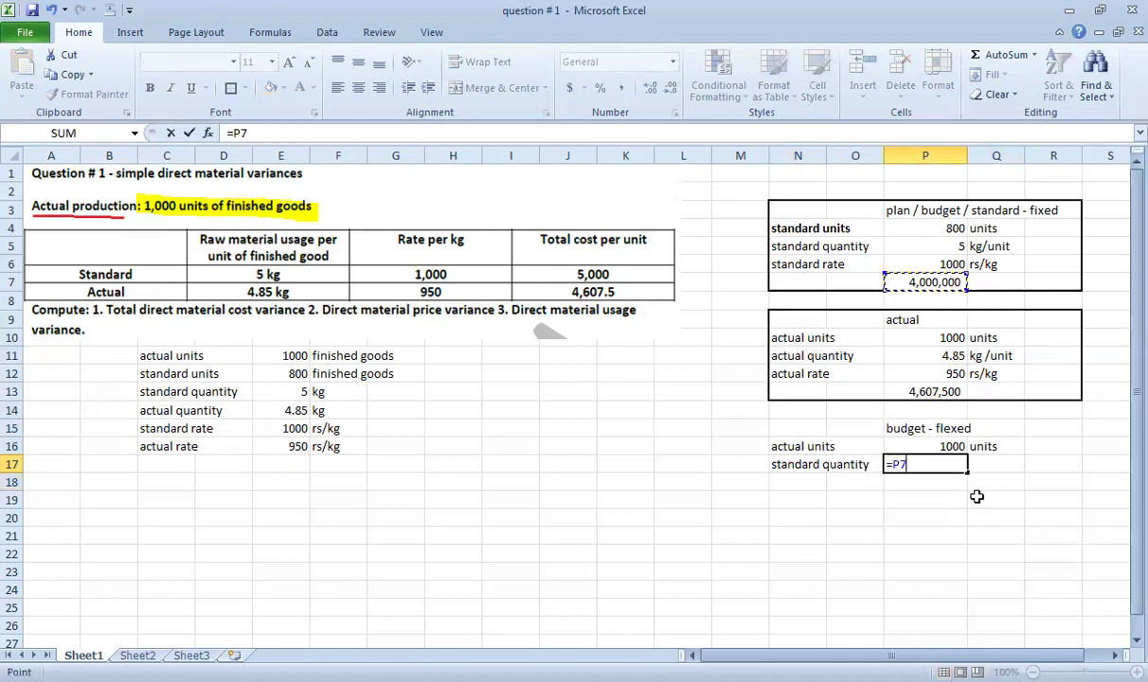
pyautogui.press('Return')
# Add a 'standard rate' row linked to the standard rate of 1000.
pyautogui.press('Left')
pyautogui.press('Left')
pyautogui.write('standard ra')
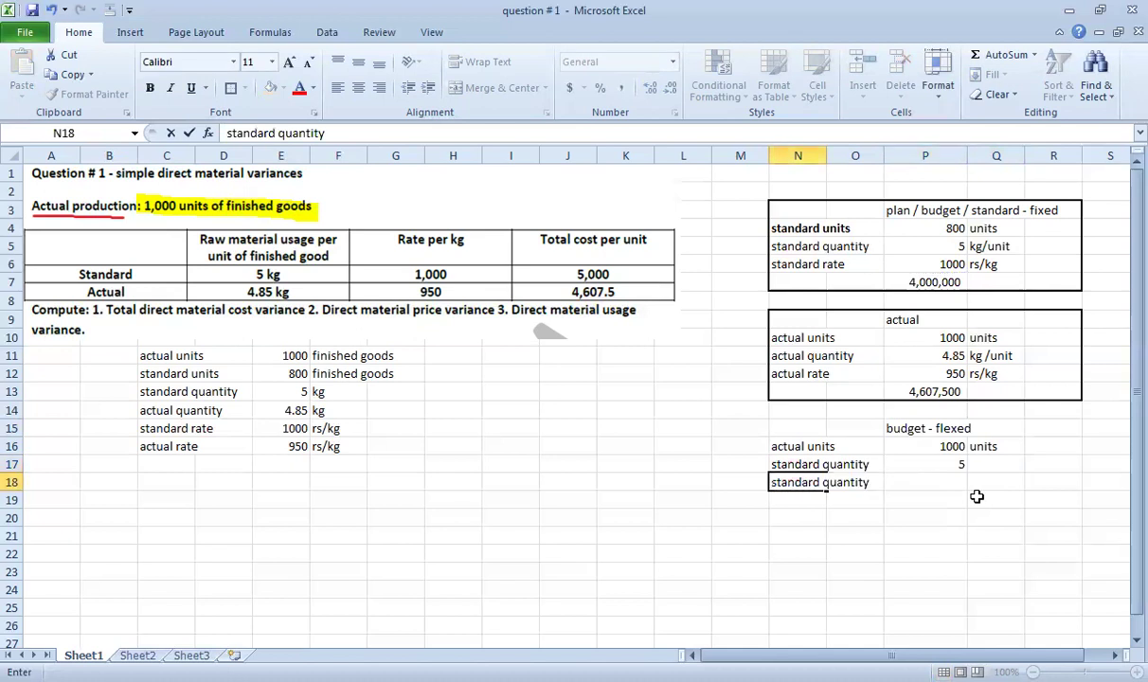
pyautogui.write('te')
pyautogui.press('Return')
pyautogui.press('Right')
pyautogui.press('Right')
pyautogui.press('Up')
pyautogui.write('=')
pyautogui.press('Up')
pyautogui.press('Up')
pyautogui.press('Up')
pyautogui.press('Up')
pyautogui.press('Up')
pyautogui.press('Up')
pyautogui.press('Up')
pyautogui.press('Up')
pyautogui.press('Up')
pyautogui.press('Up')
pyautogui.press('Up')
pyautogui.press('Up')
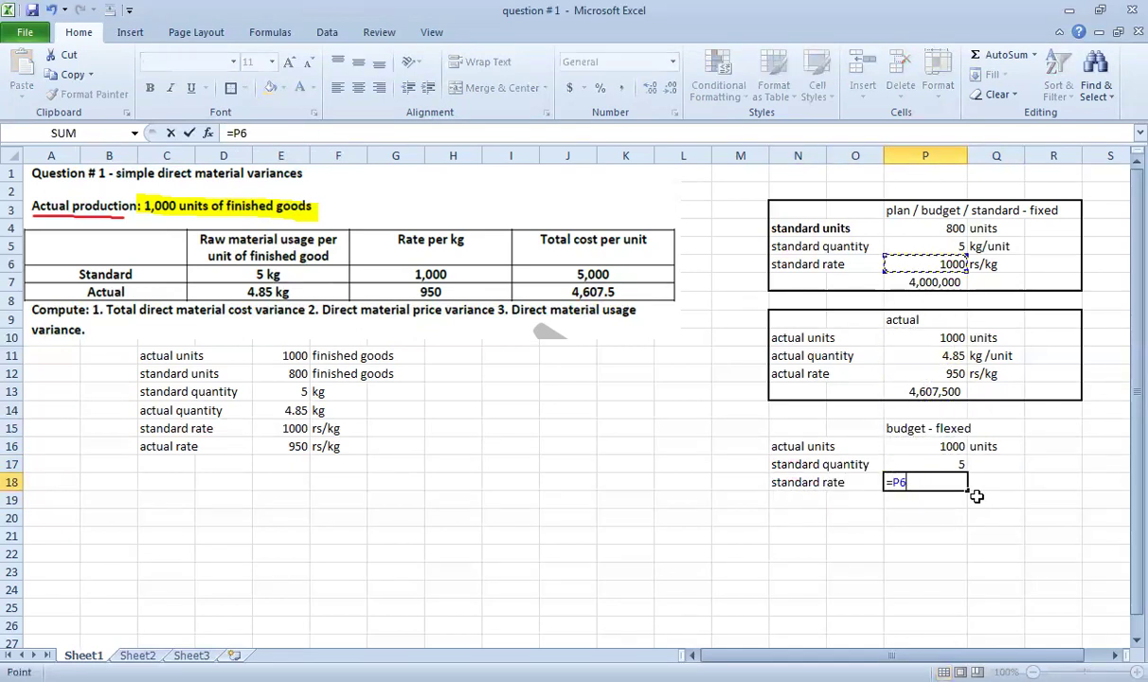
pyautogui.press('Return')
pyautogui.press('Up')
pyautogui.press('Up')
pyautogui.press('Up')
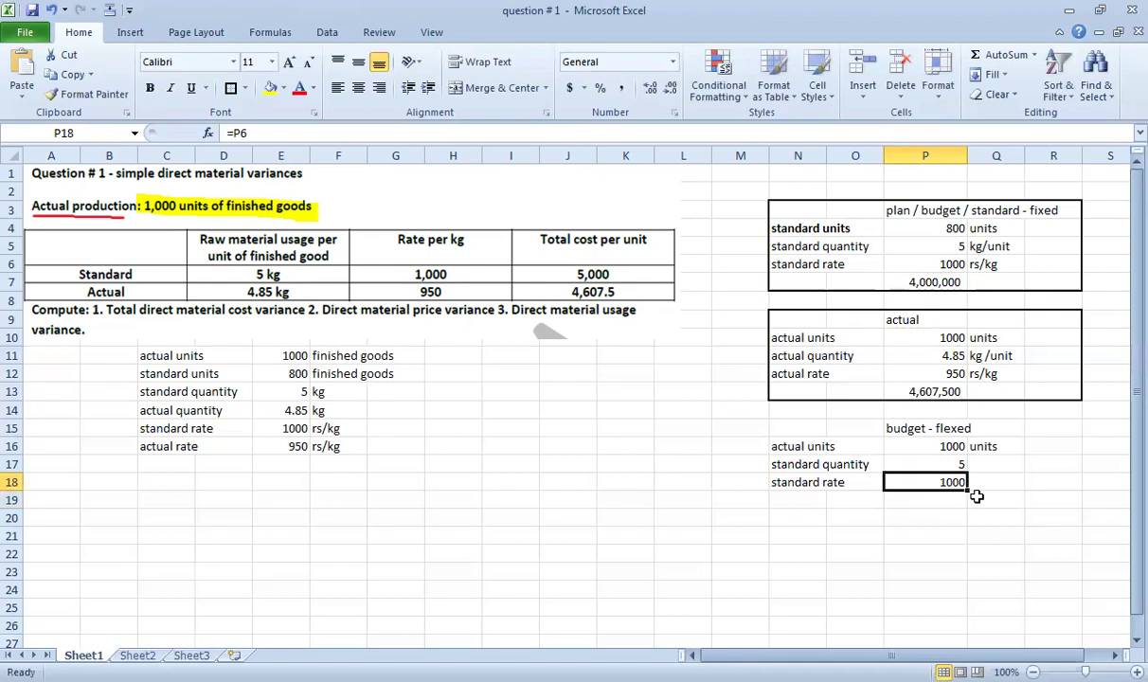
# Compute the flexed total as =P16*P17*P18, giving 5000000.
pyautogui.press('Down')
pyautogui.press('Down')
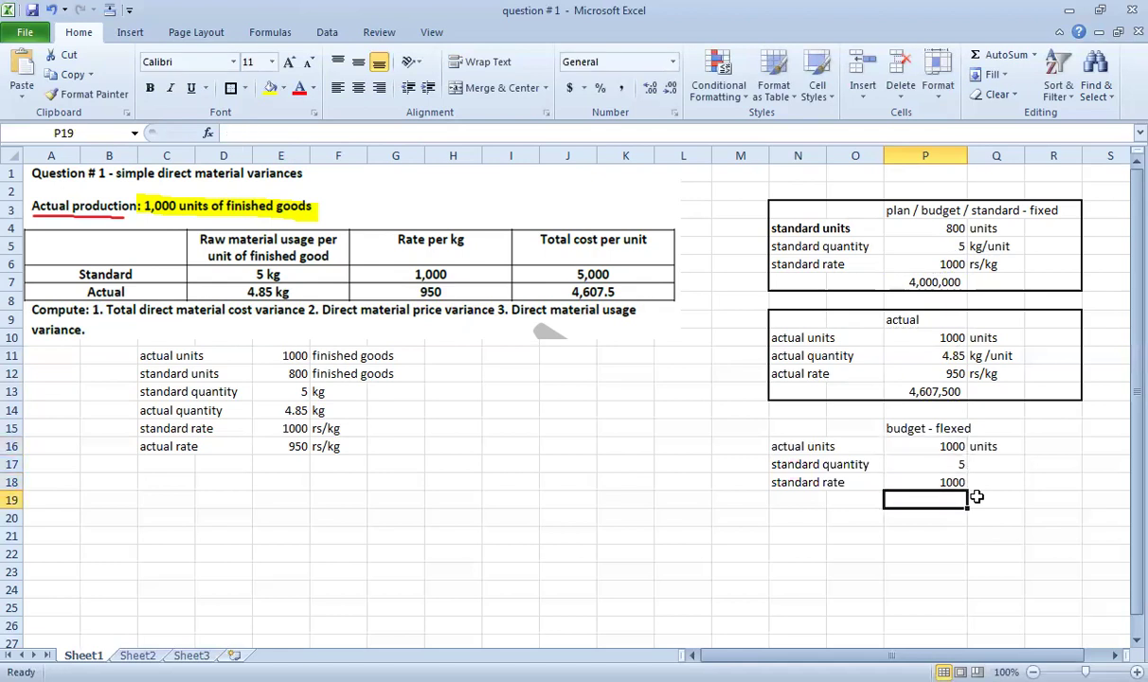
pyautogui.write('=')
pyautogui.press('Up')
pyautogui.press('Up')
pyautogui.press('Up')
pyautogui.write('*')
pyautogui.press('Up')
pyautogui.press('Up')
pyautogui.write('*')
pyautogui.press('Up')
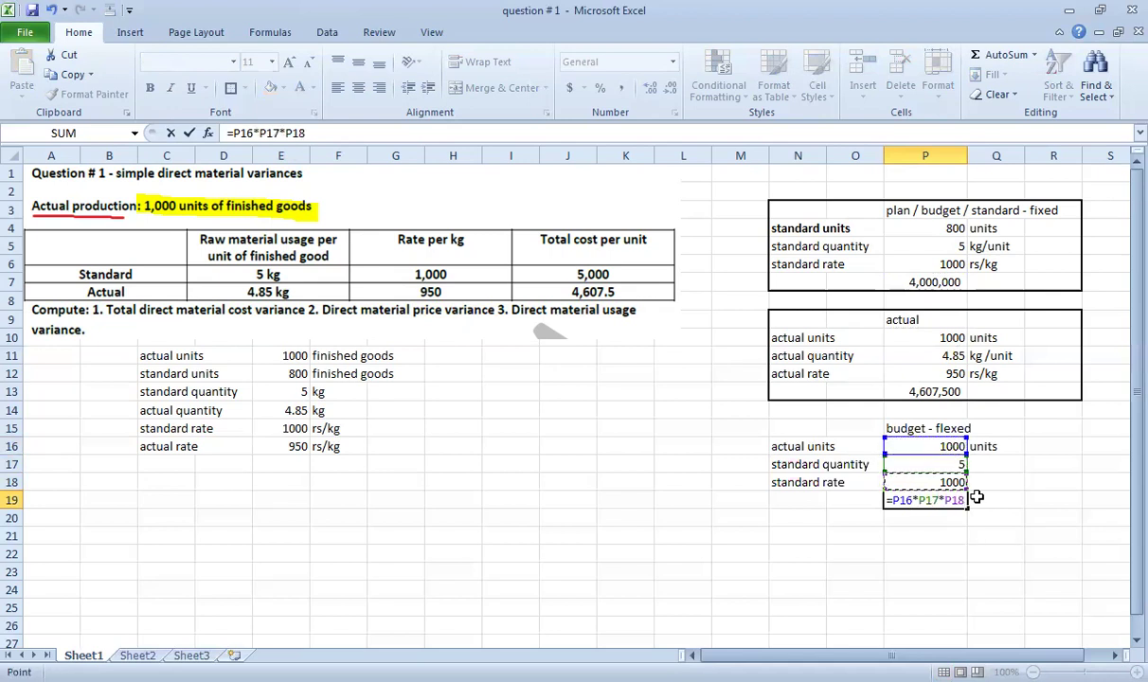
pyautogui.press('Return')
# Label the units 'kg/unit' and 'rs/kg' in column Q, then select the four flexed figures.
pyautogui.press('Up')
pyautogui.press('Up')
pyautogui.press('Up')
pyautogui.press('Right')
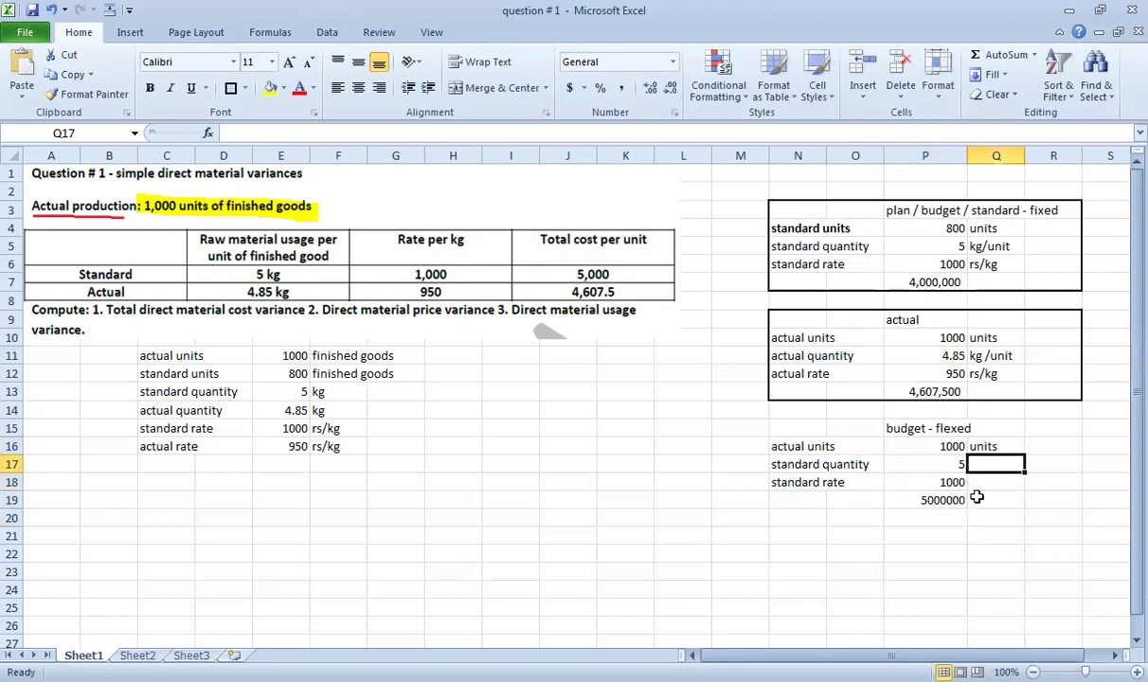
pyautogui.write('kg/unit')
pyautogui.press('Return')
pyautogui.write('rs/kg')
pyautogui.press('Return')
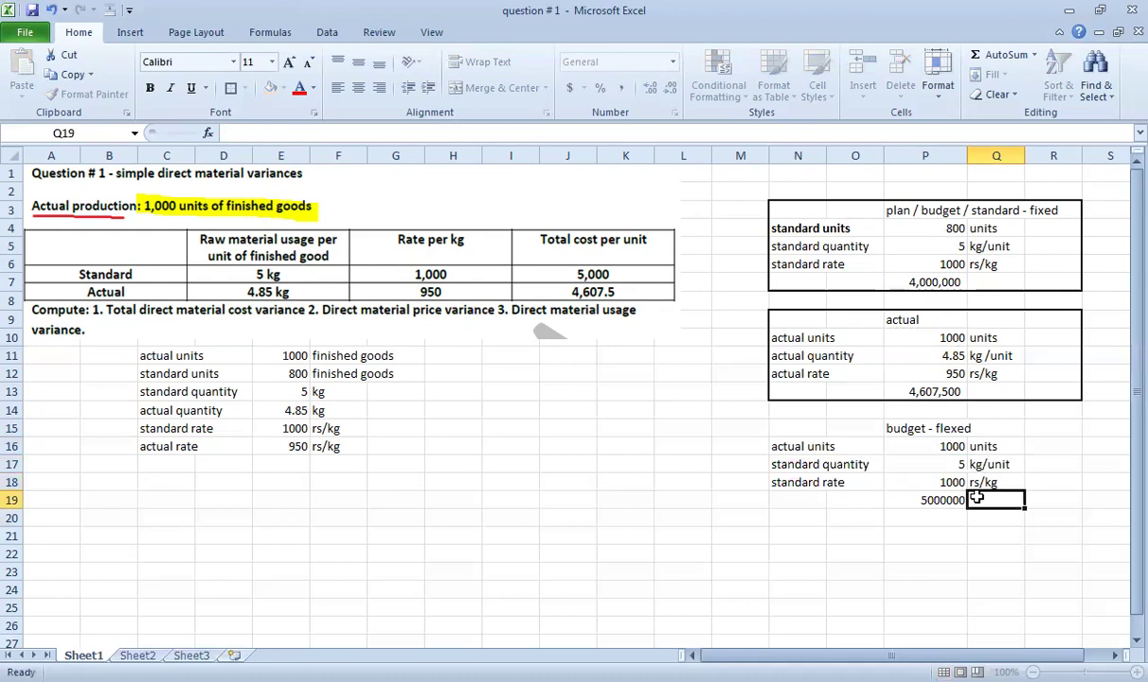
pyautogui.press('Left')
pyautogui.hotkey('shift', 'Up')
pyautogui.hotkey('shift', 'Up')
pyautogui.hotkey('shift', 'Up')
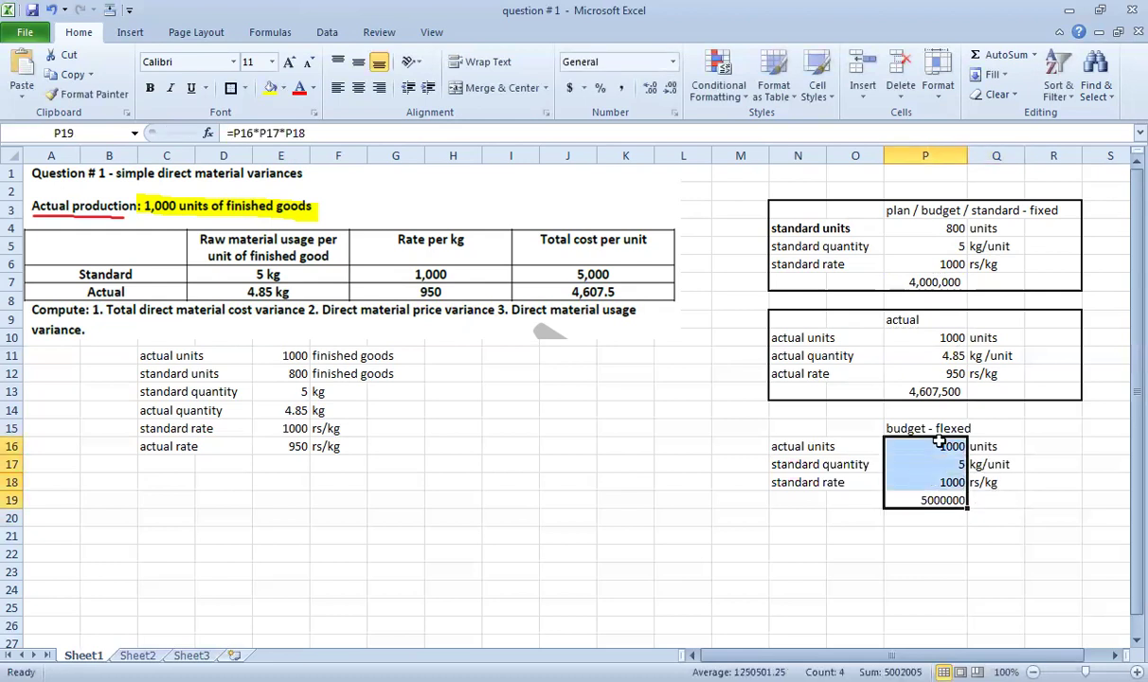
# Give the flexed figures Comma Style with no decimal places.
pyautogui.click(625, 88)
pyautogui.click(670, 88)
pyautogui.click(670, 88)
pyautogui.click(999, 553)
# Put a thick box border around the flexed budget block N15:R19.
pyautogui.click(917, 500)
pyautogui.moveTo(1051, 500); pyautogui.dragTo(797, 429)
pyautogui.click(230, 88)
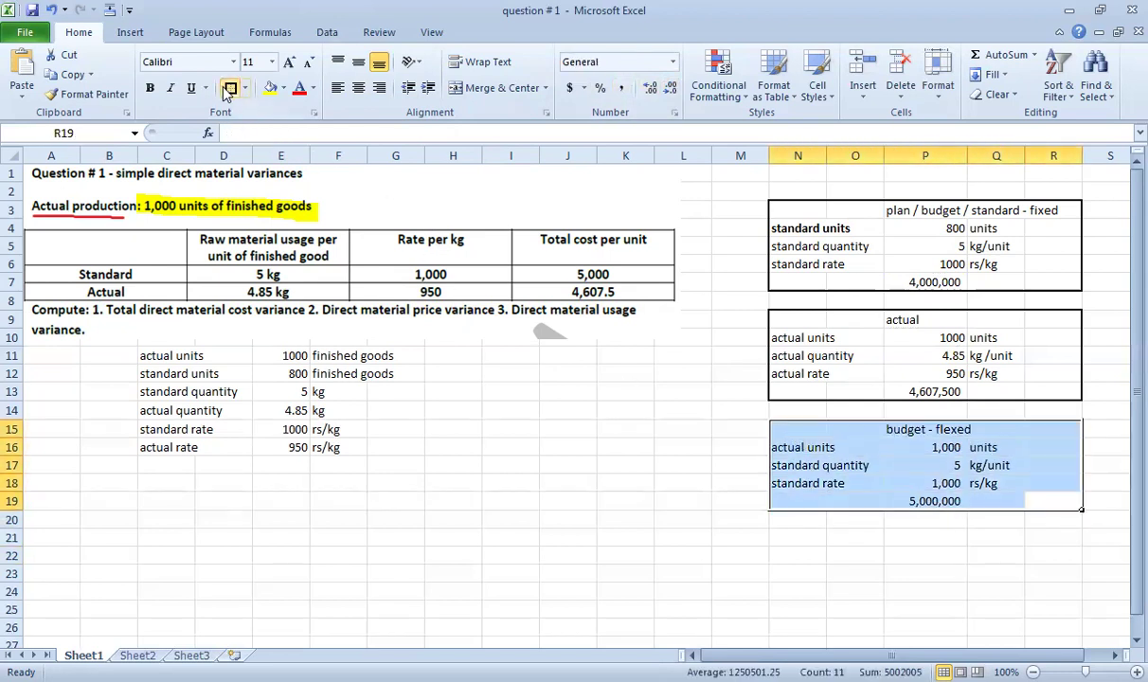
pyautogui.click(995, 585)
# Begin the total variance formula in P21, referencing the flexed total.
pyautogui.click(925, 536)
pyautogui.write('=')
pyautogui.press('Up')
pyautogui.press('Up')
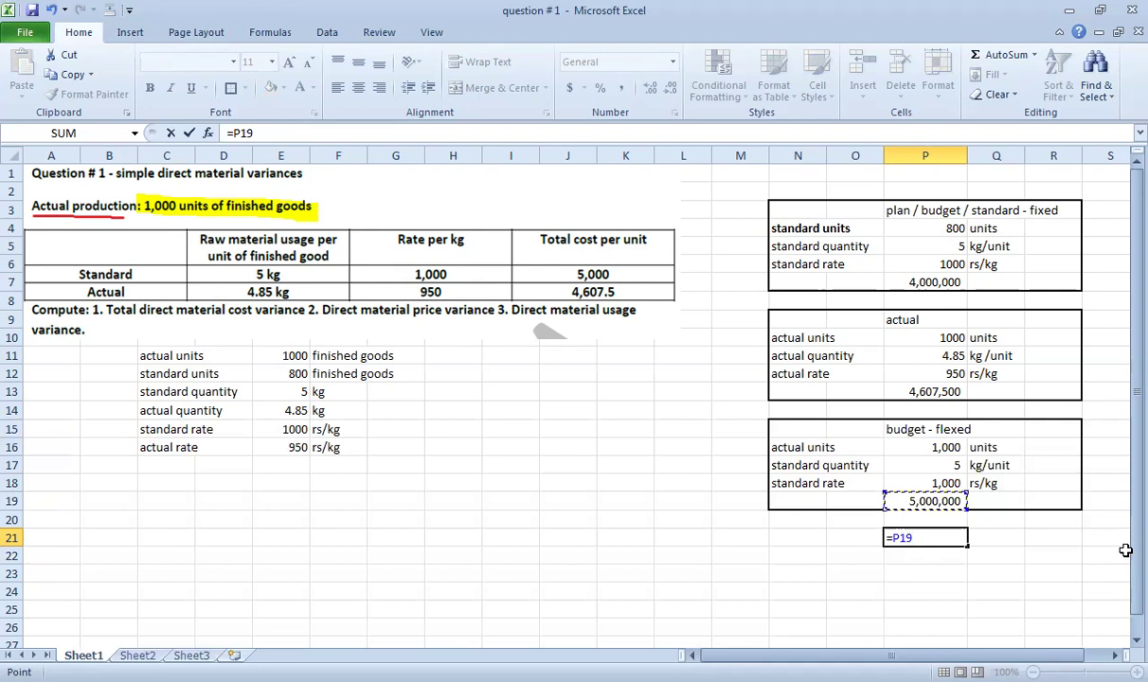
# Finish the total variance as =P19-P13, giving 392,500.
pyautogui.write('-P20')
pyautogui.press('Up')
pyautogui.press('Up')
pyautogui.press('Up')
pyautogui.press('Up')
pyautogui.press('Up')
pyautogui.press('Up')
pyautogui.press('Up')
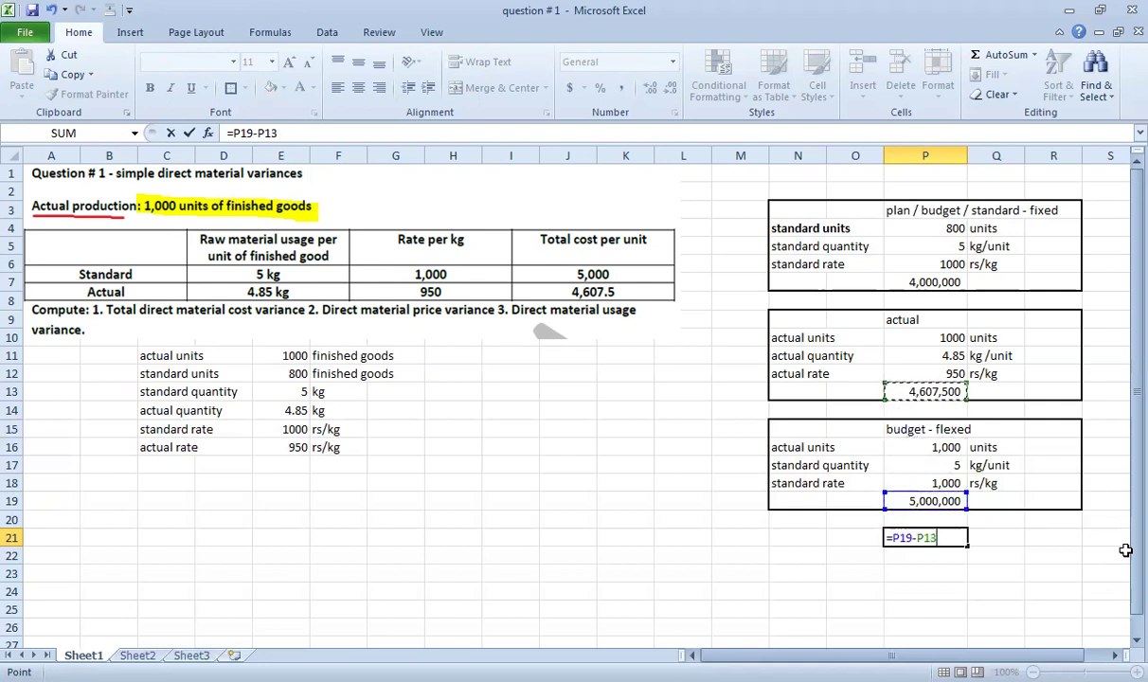
pyautogui.press('Return')
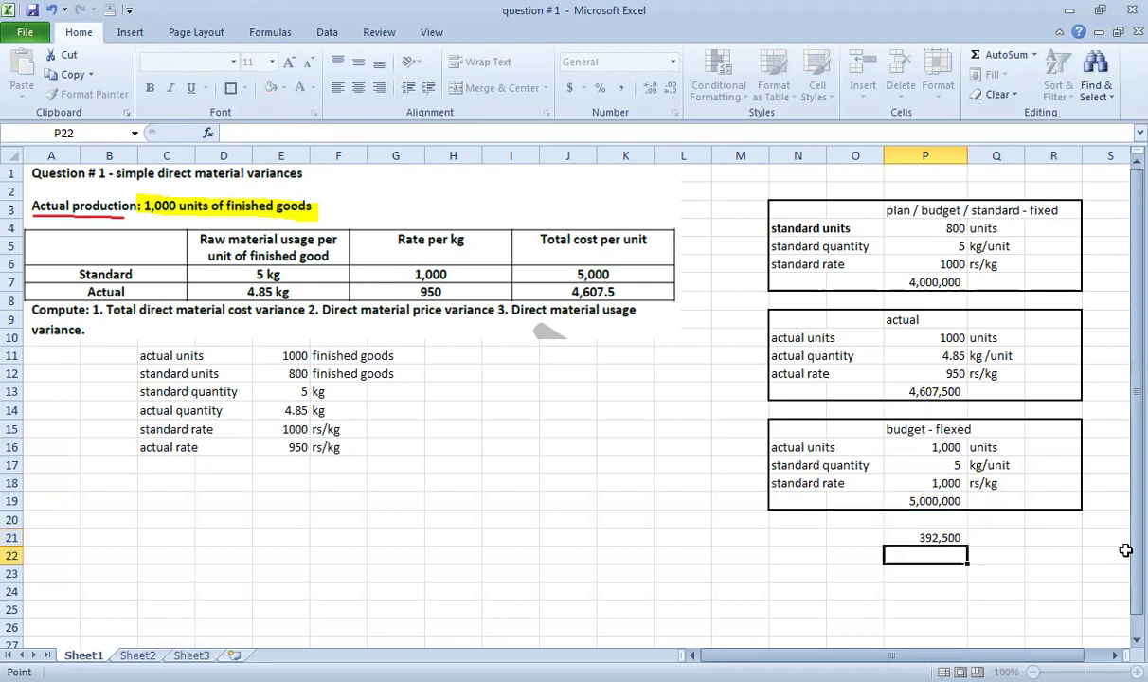
pyautogui.press('Up')
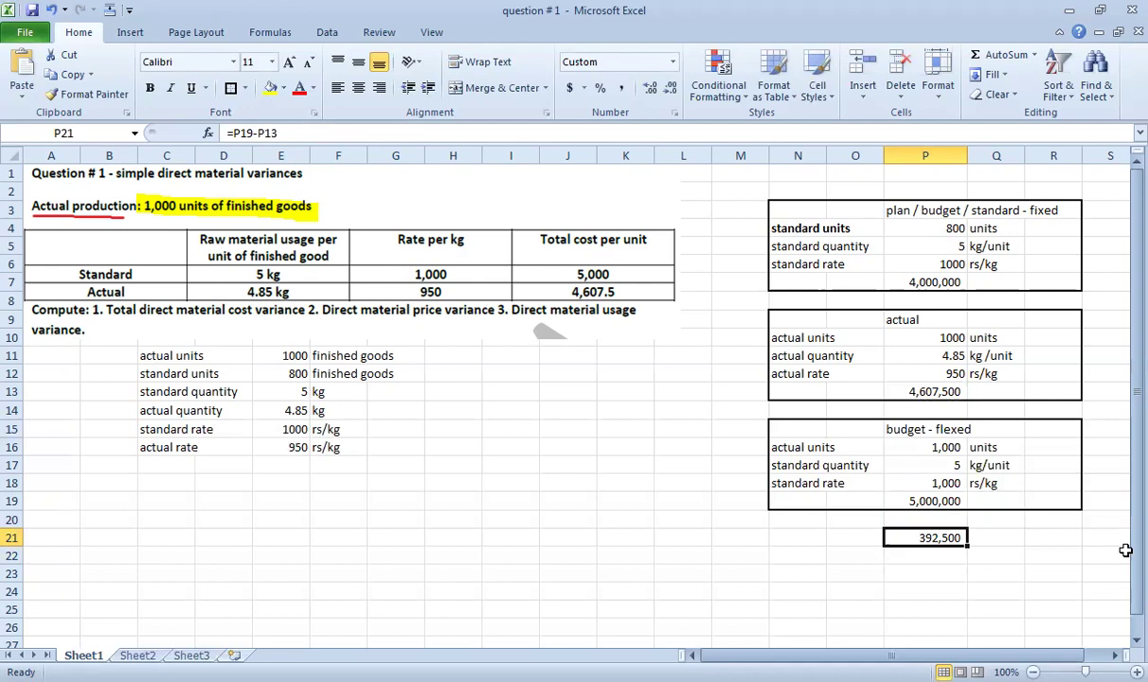
# Shade the actual budget block N9:R13 and the flexed block N15:R19 yellow.
pyautogui.moveTo(782, 320); pyautogui.dragTo(1068, 394)
pyautogui.click(270, 87)
pyautogui.moveTo(849, 430); pyautogui.dragTo(1046, 500)
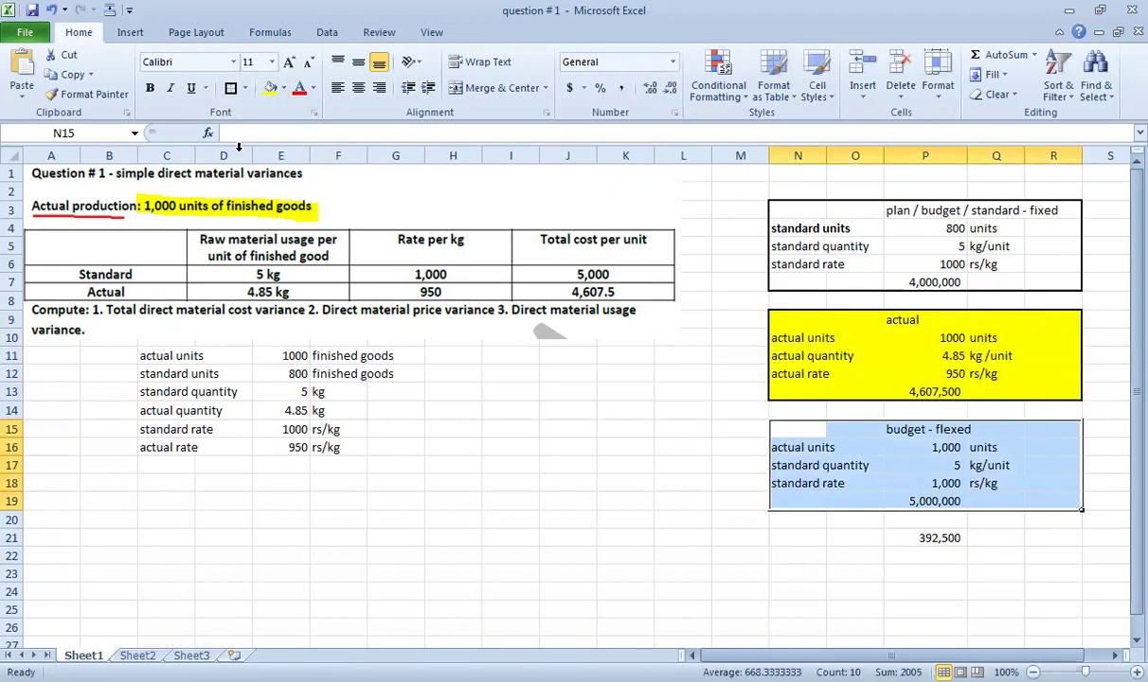
pyautogui.click(270, 88)
pyautogui.click(993, 556)
# Check the fixed budget heading, the 800 standard units, and the flexed and variance formulas.
pyautogui.click(914, 537)
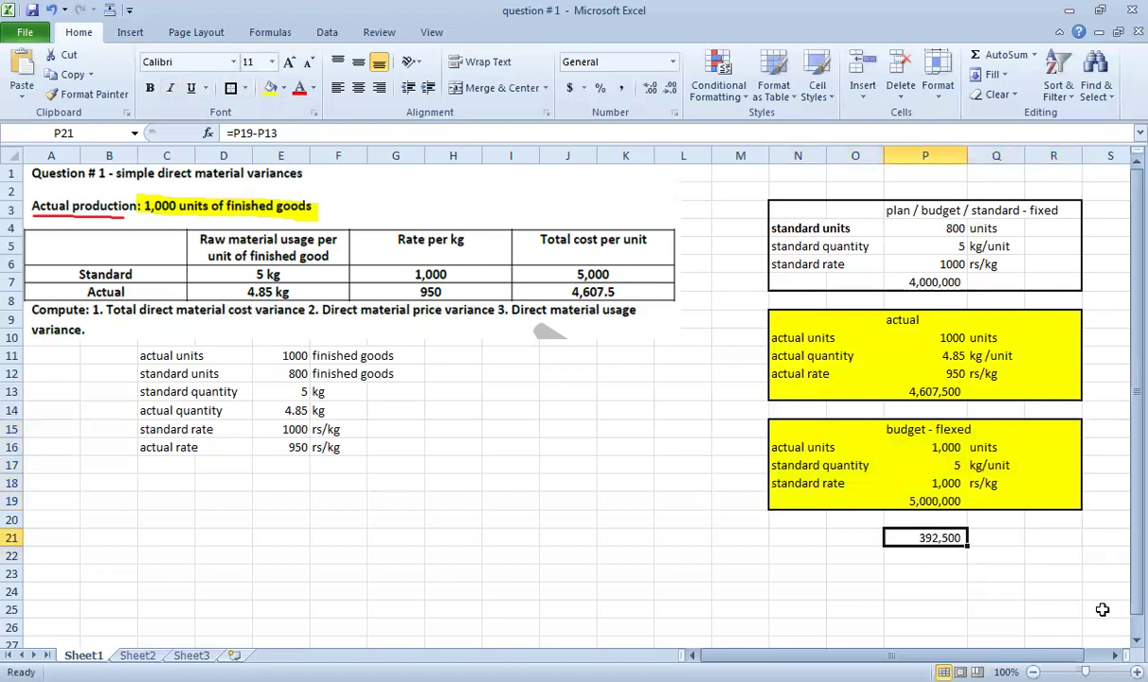
pyautogui.moveTo(803, 201); pyautogui.dragTo(1042, 210)
pyautogui.click(891, 228)
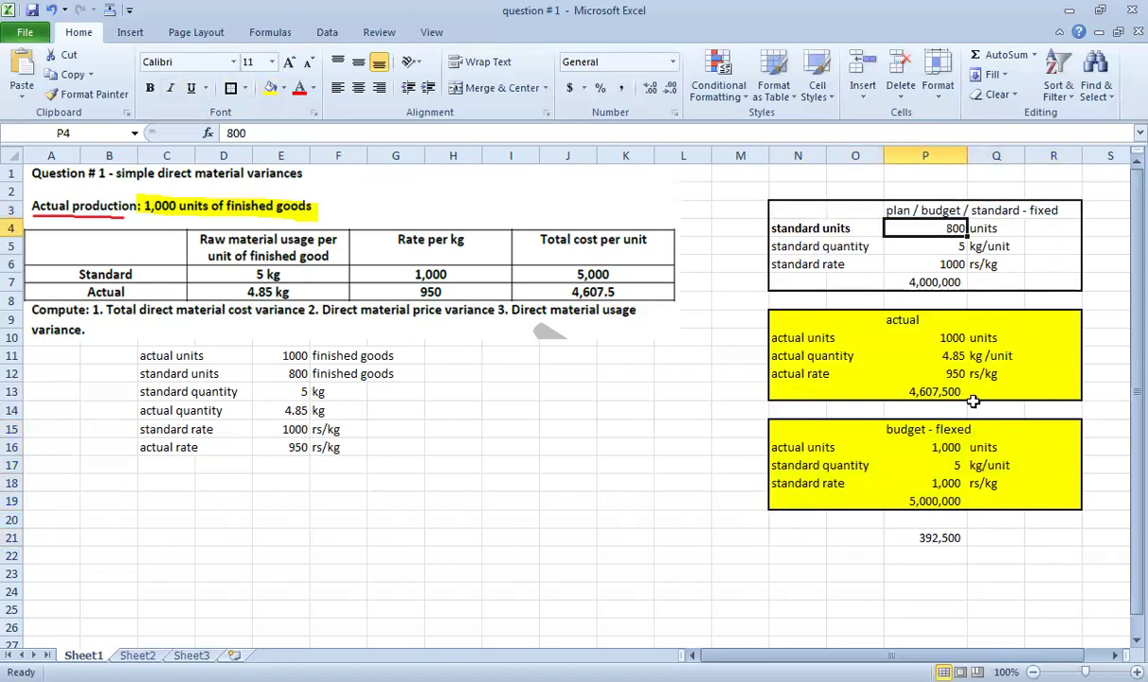
pyautogui.click(895, 429)
pyautogui.click(935, 500)
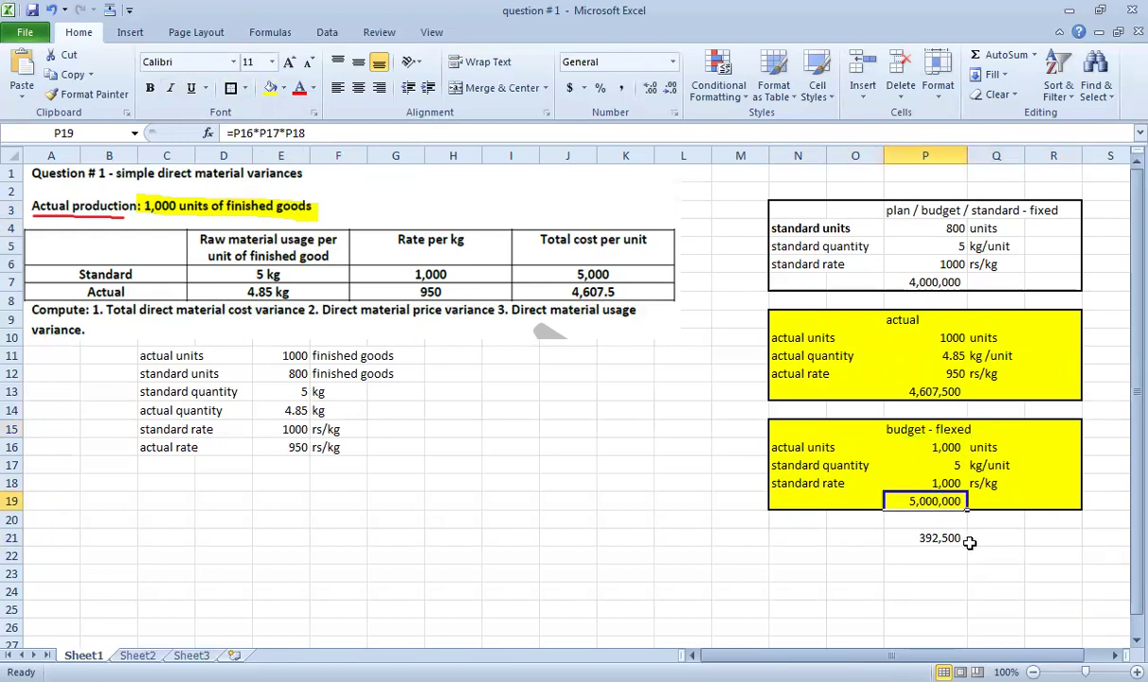
pyautogui.click(965, 542)
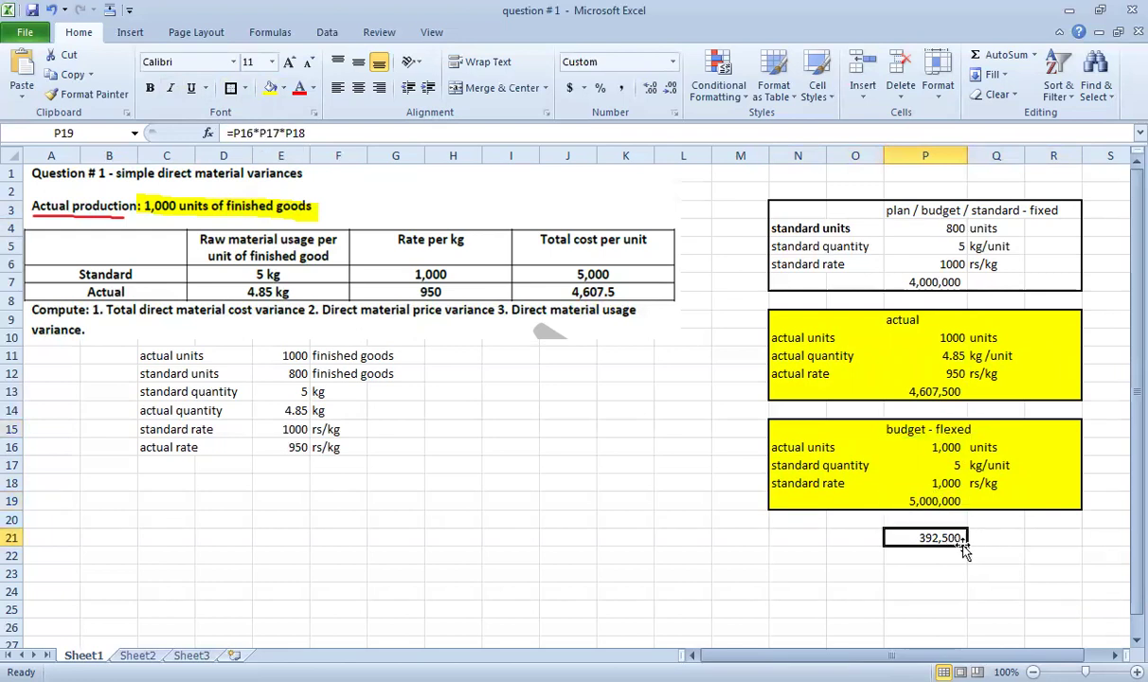
# Label the variance 'favourable' in Q21 and give that cell No Fill.
pyautogui.click(1013, 539)
pyautogui.write('favourable')
pyautogui.press('Return')
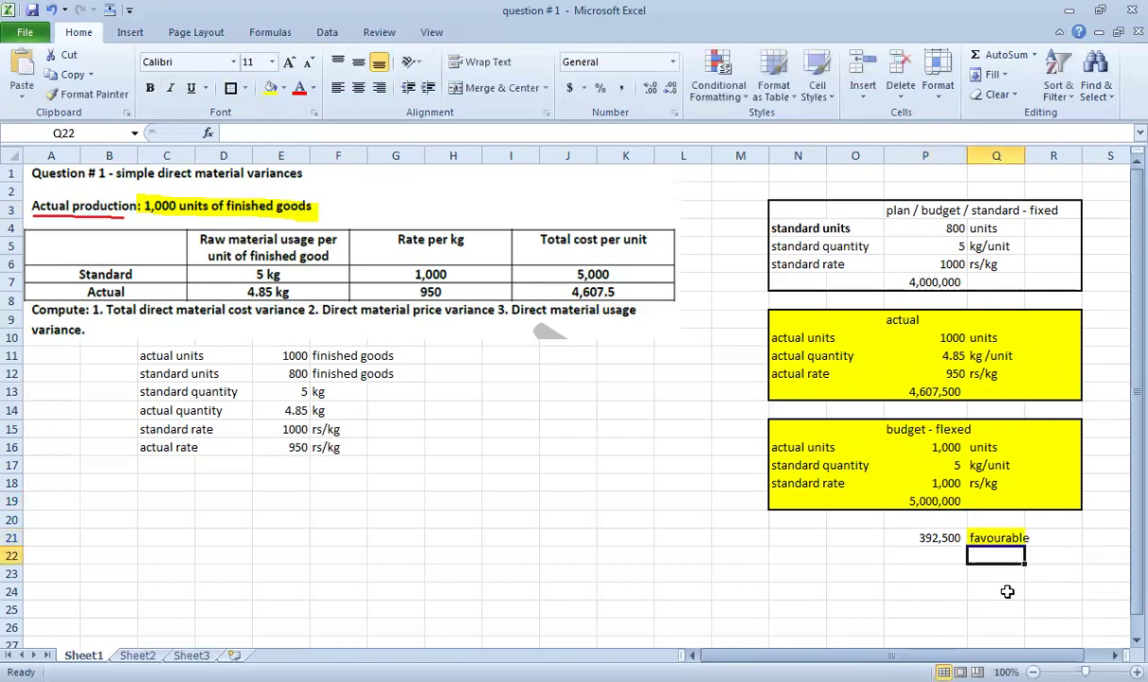
pyautogui.press('Up')
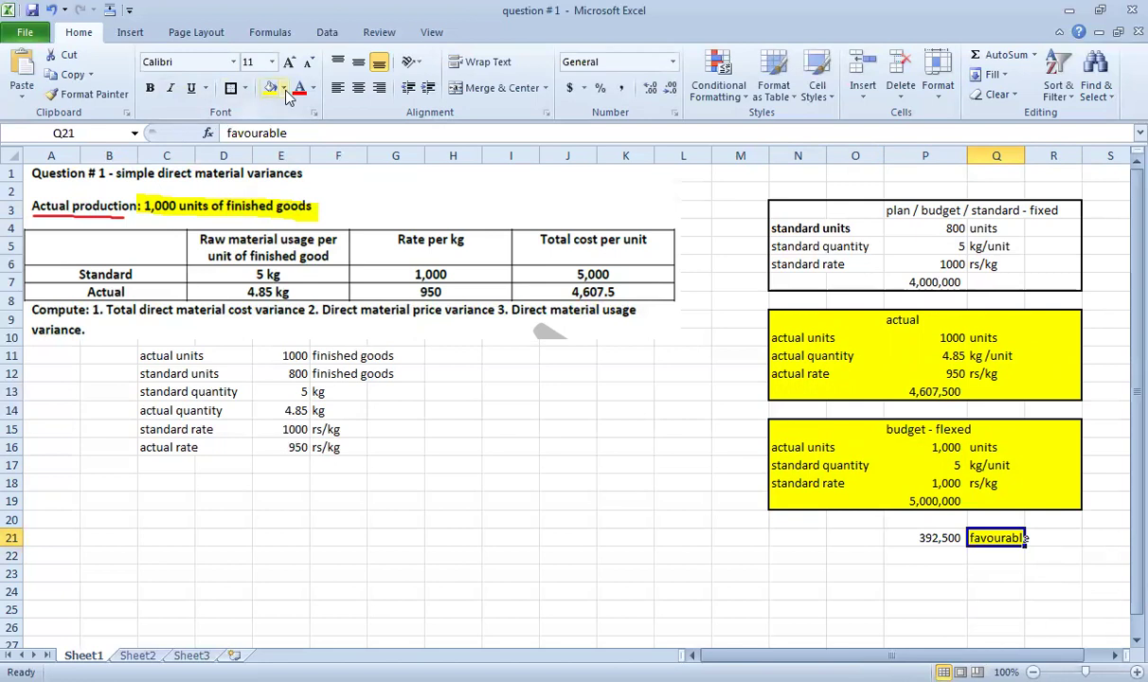
pyautogui.click(283, 88)
pyautogui.click(291, 237)
pyautogui.click(928, 538)
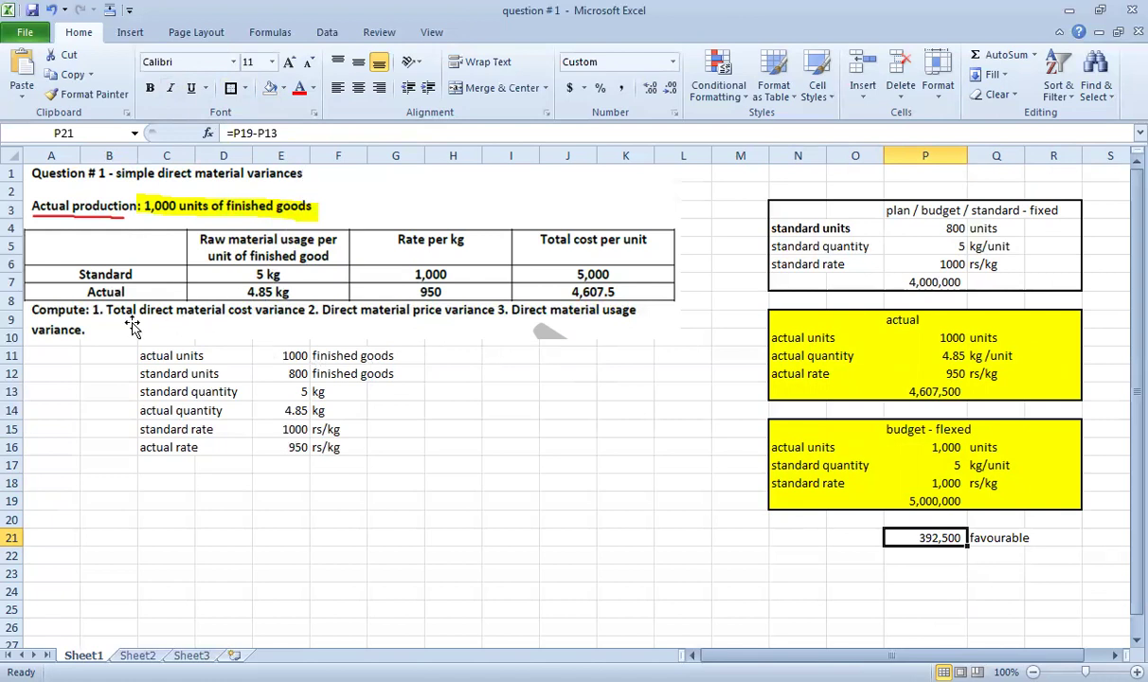
pyautogui.click(731, 538)
pyautogui.write('total d')
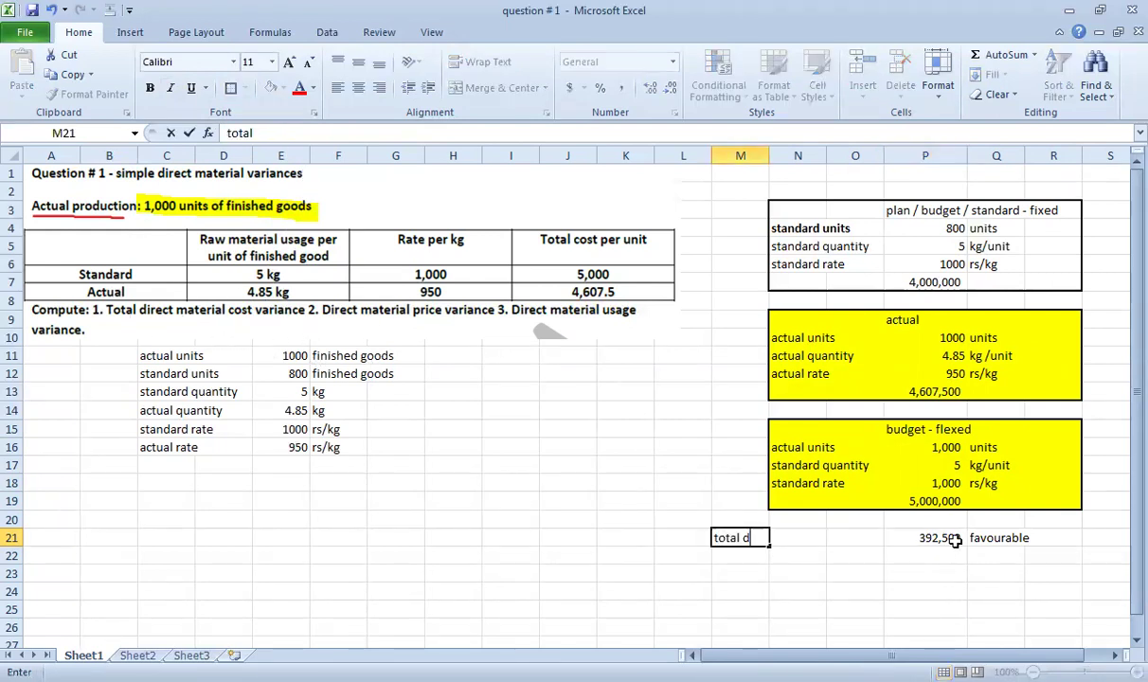
pyautogui.write('irect material')
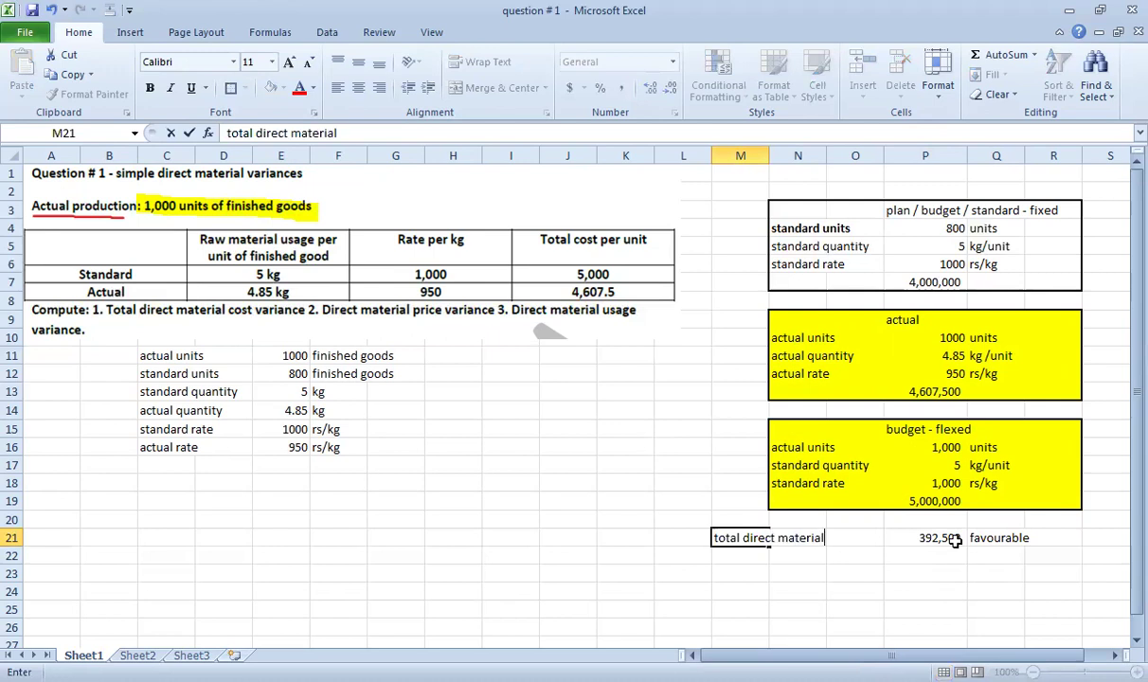
pyautogui.write(' variance')
pyautogui.hotkey('ctrl', 'Return')
pyautogui.hotkey('shift', 'Right')
pyautogui.hotkey('shift', 'Right')
pyautogui.hotkey('shift', 'Right')
pyautogui.hotkey('shift', 'Right')
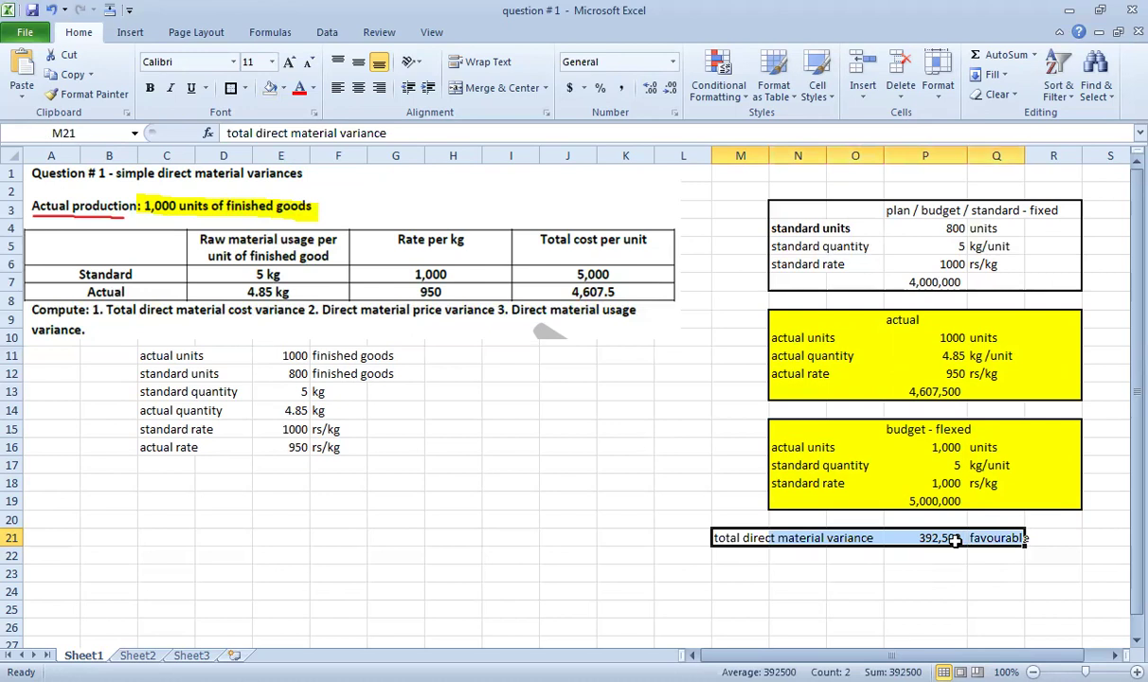
pyautogui.hotkey('shift', 'Right')
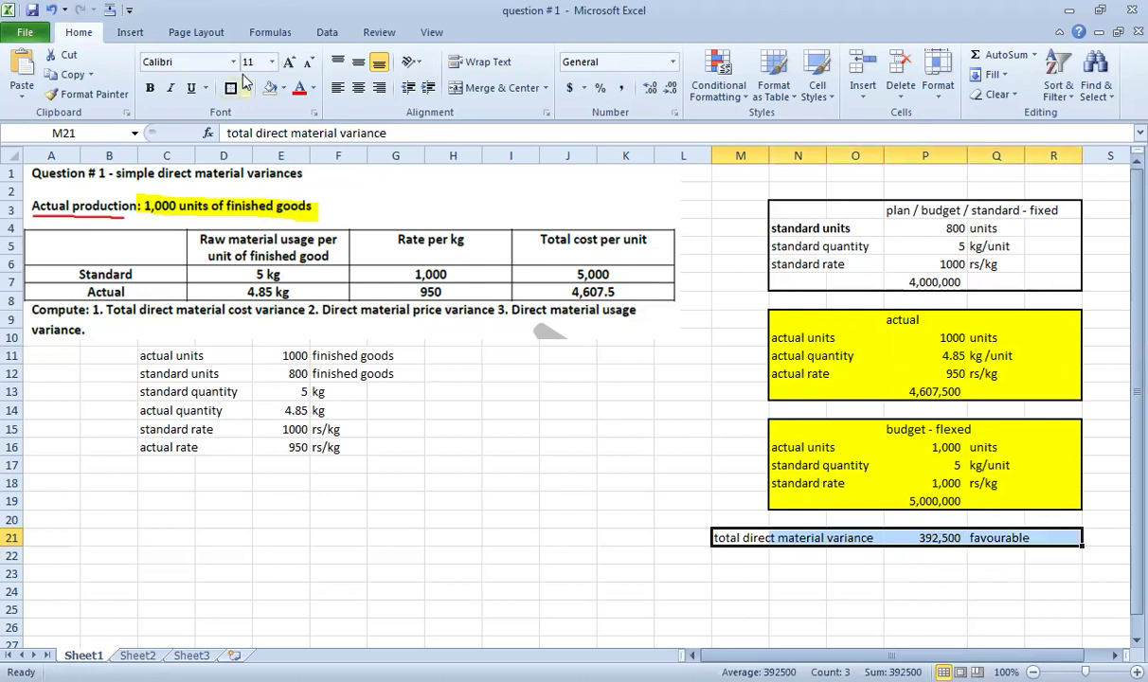
pyautogui.click(298, 87)
pyautogui.click(690, 557)
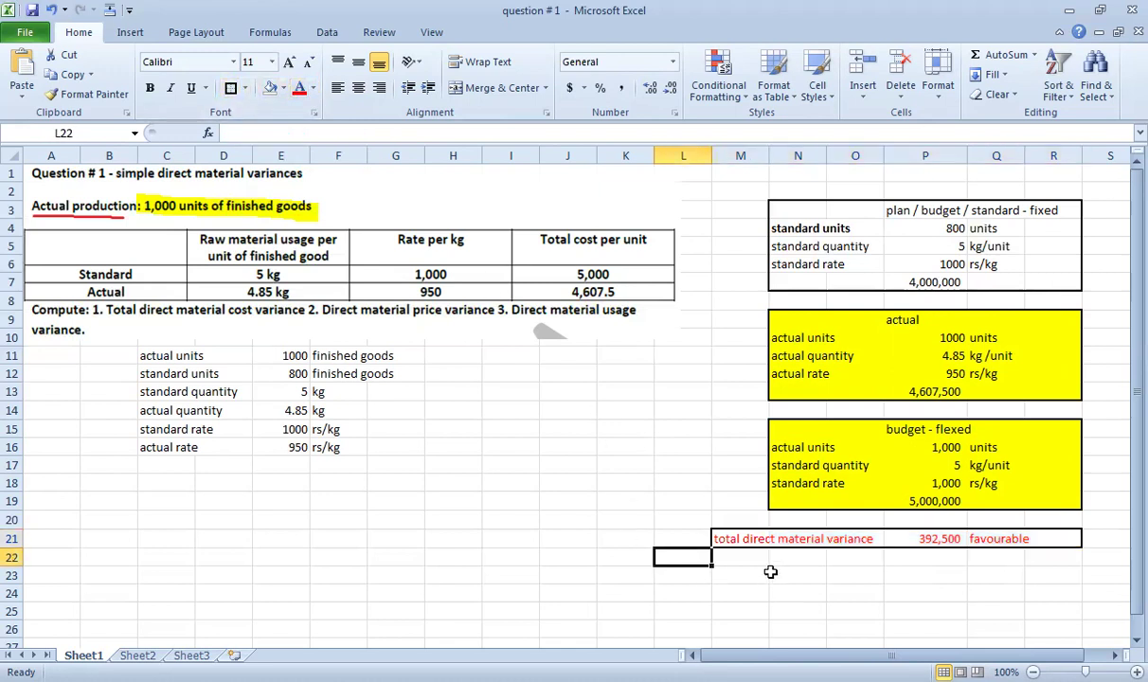
pyautogui.click(884, 499)
pyautogui.doubleClick(884, 499)
pyautogui.press('Escape')
pyautogui.doubleClick(918, 398)
pyautogui.press('Escape')
pyautogui.doubleClick(904, 538)
pyautogui.press('Escape')
# Enter the note 'material price variance = aqau x (sr-ar)' in H14.
pyautogui.click(443, 410)
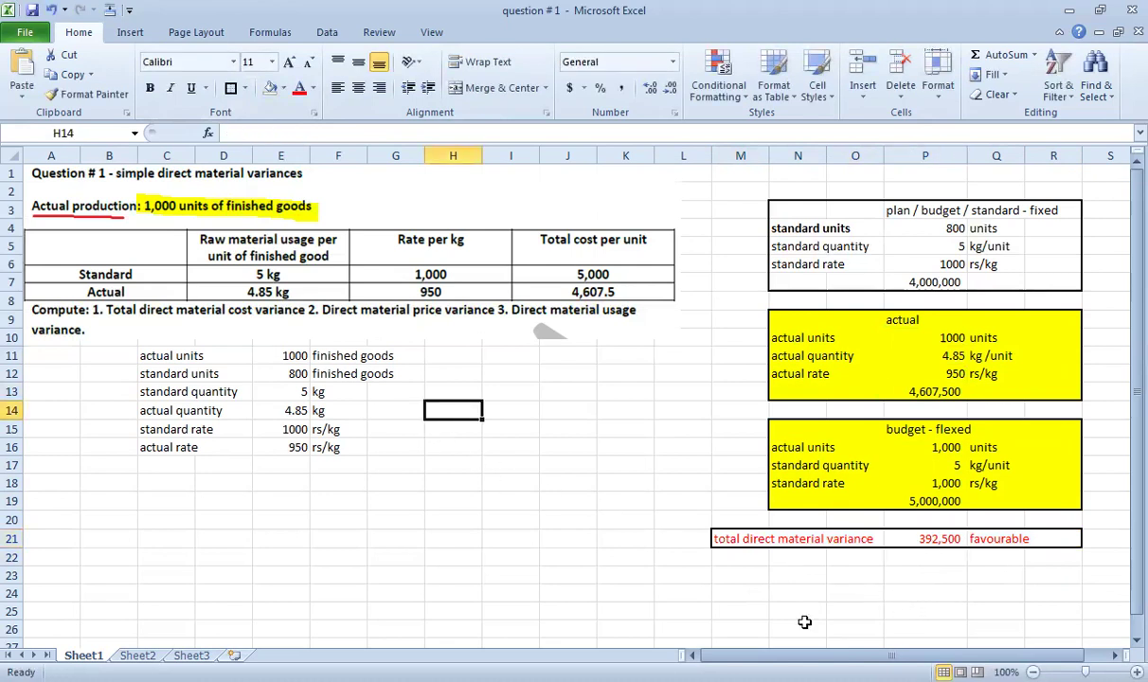
pyautogui.write('mate')
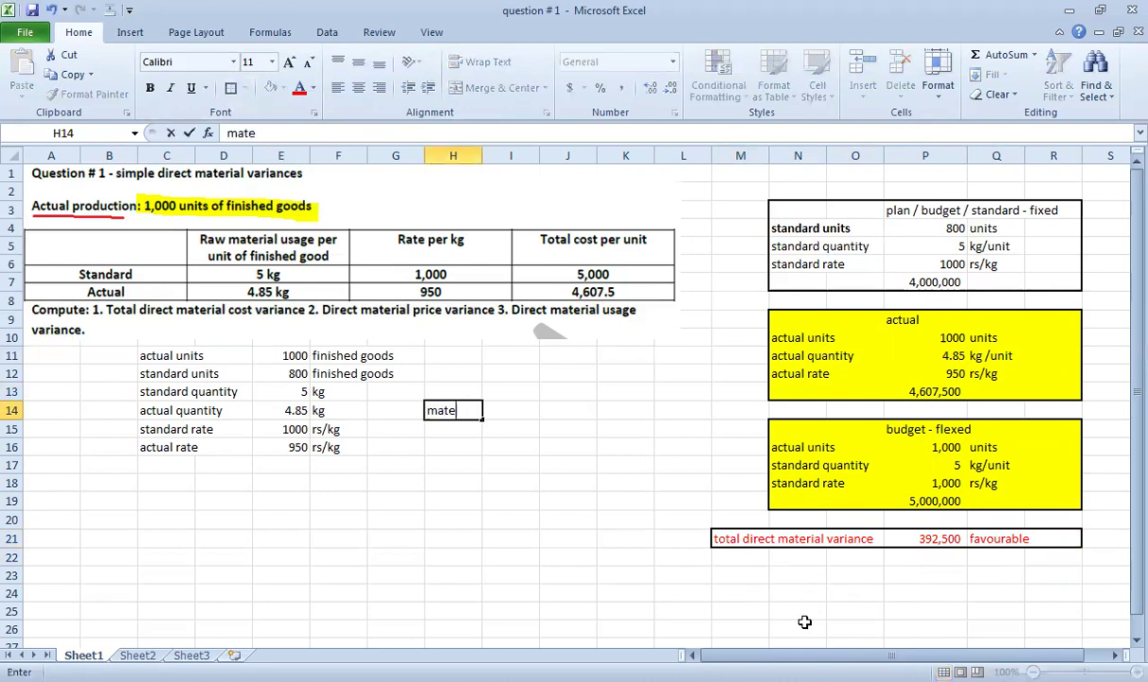
pyautogui.write('rial price variance')
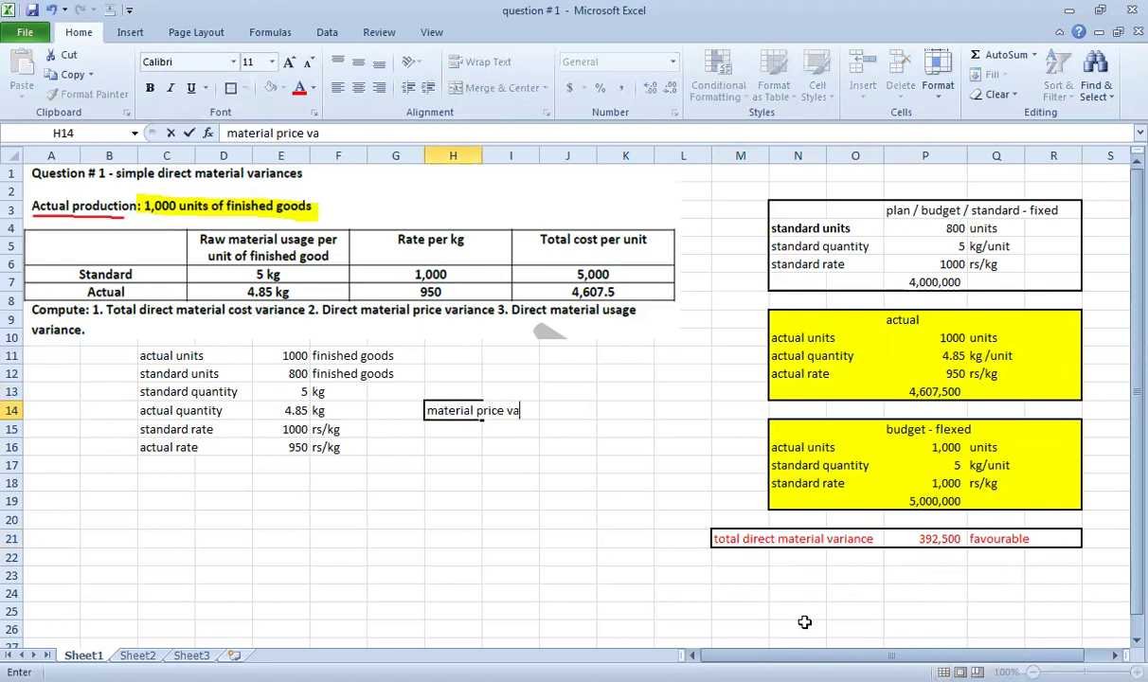
pyautogui.press('Return')
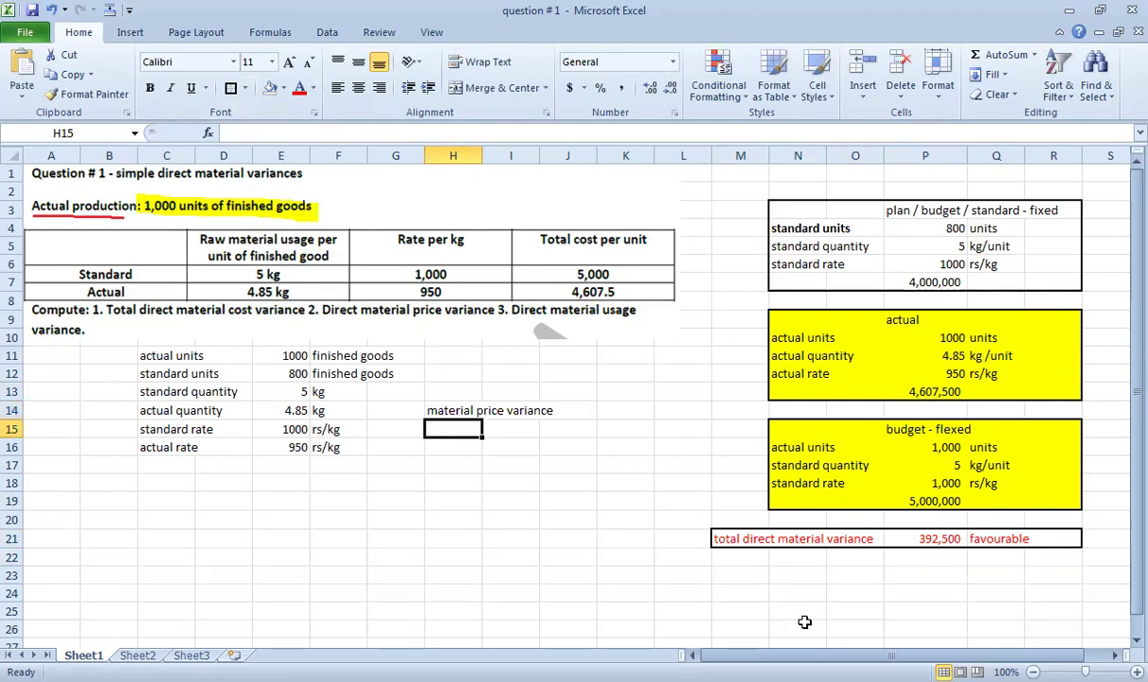
pyautogui.press('Up')
pyautogui.press('F2')
pyautogui.write('= aqau x (')
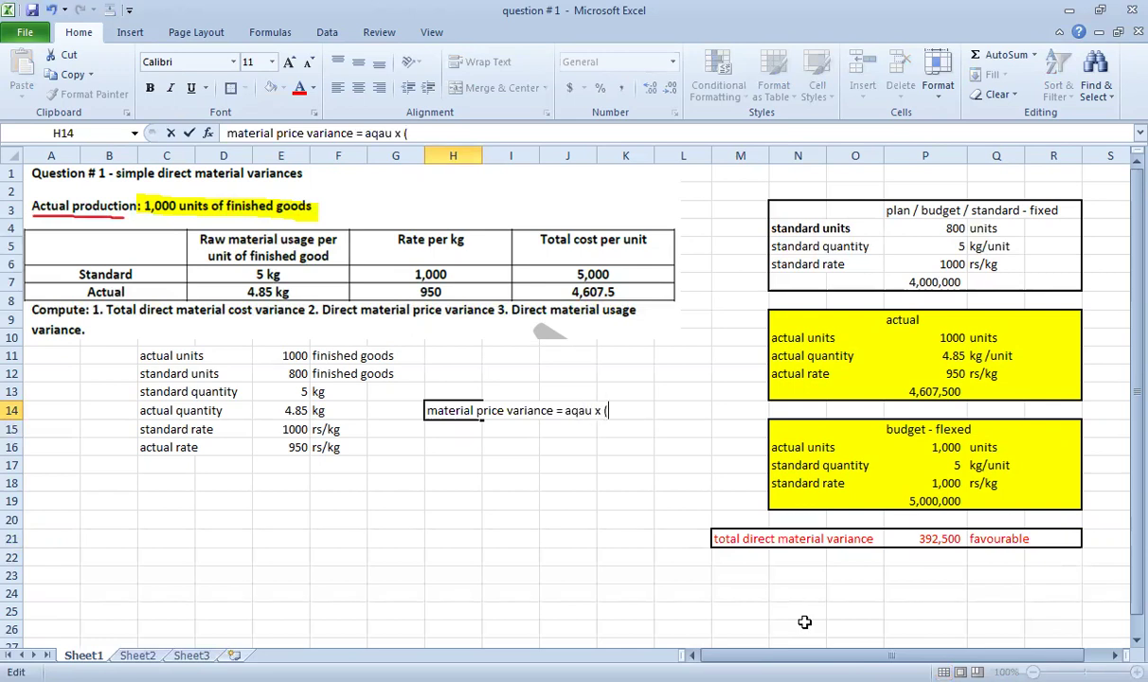
pyautogui.write('sr-ar)')
pyautogui.press('Return')
pyautogui.press('Right')
pyautogui.press('Right')
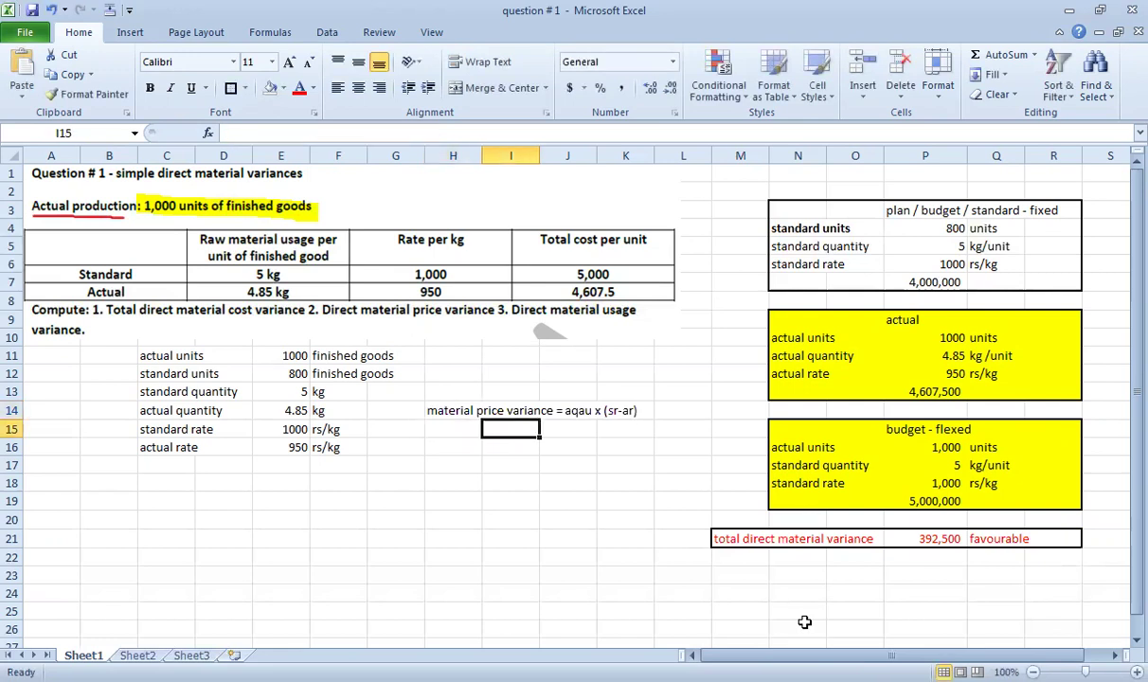
pyautogui.write('=')
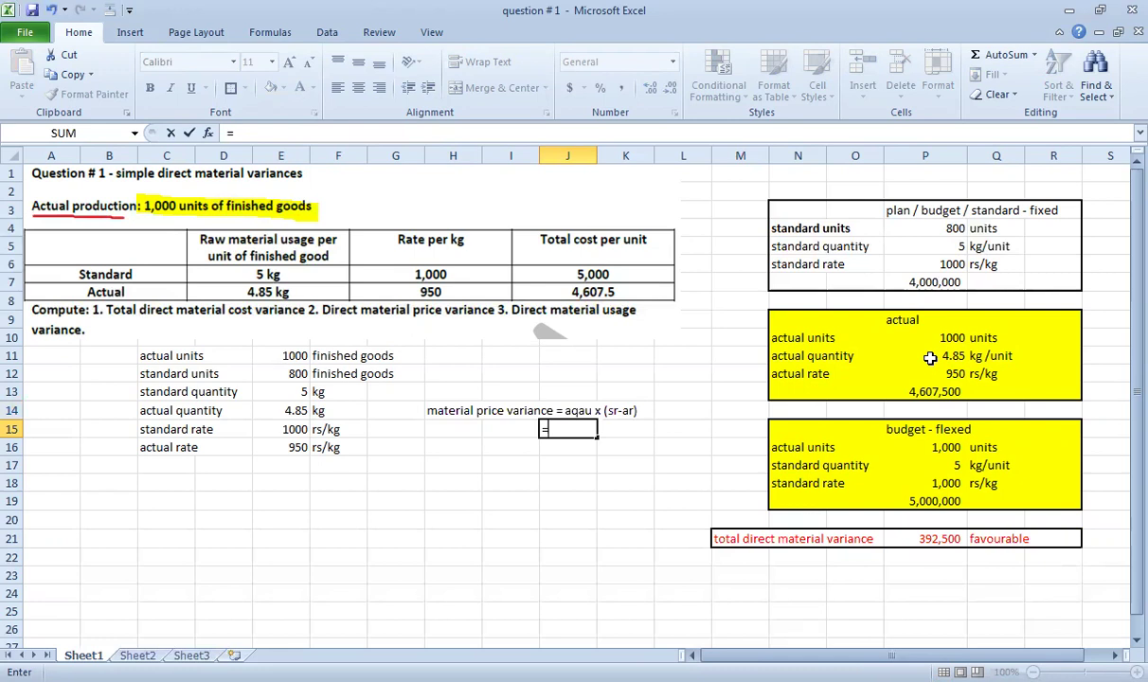
# Add the aqau row, computed as =P10*P11 to give 4850.
pyautogui.press('Escape')
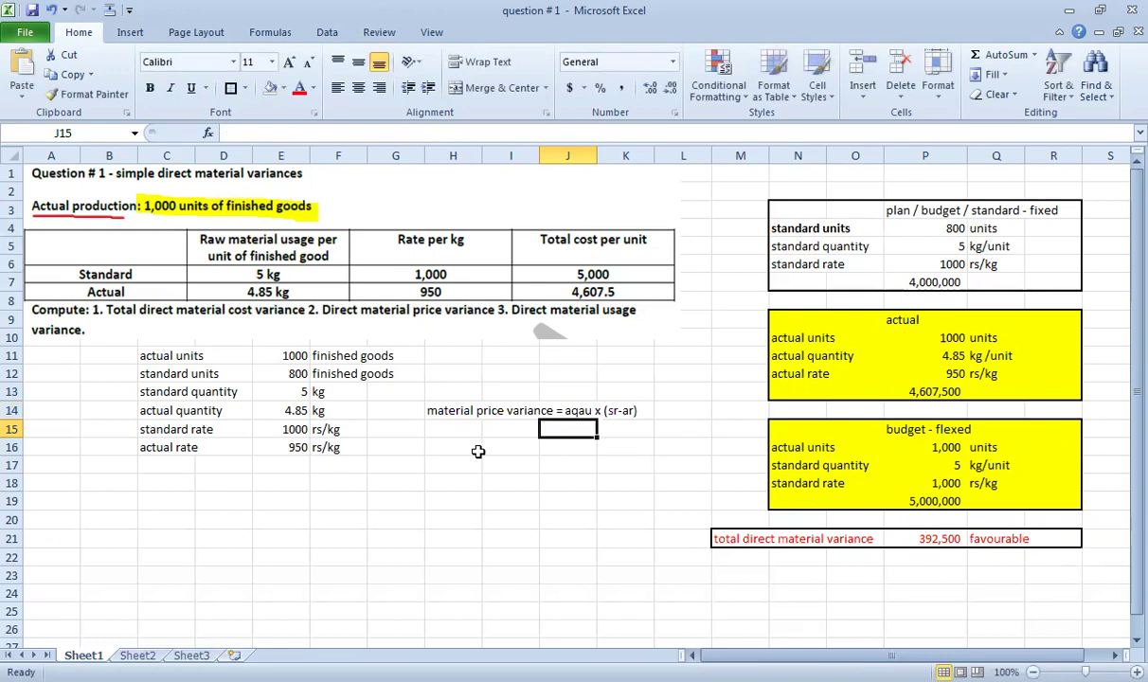
pyautogui.click(473, 428)
pyautogui.write('aqau')
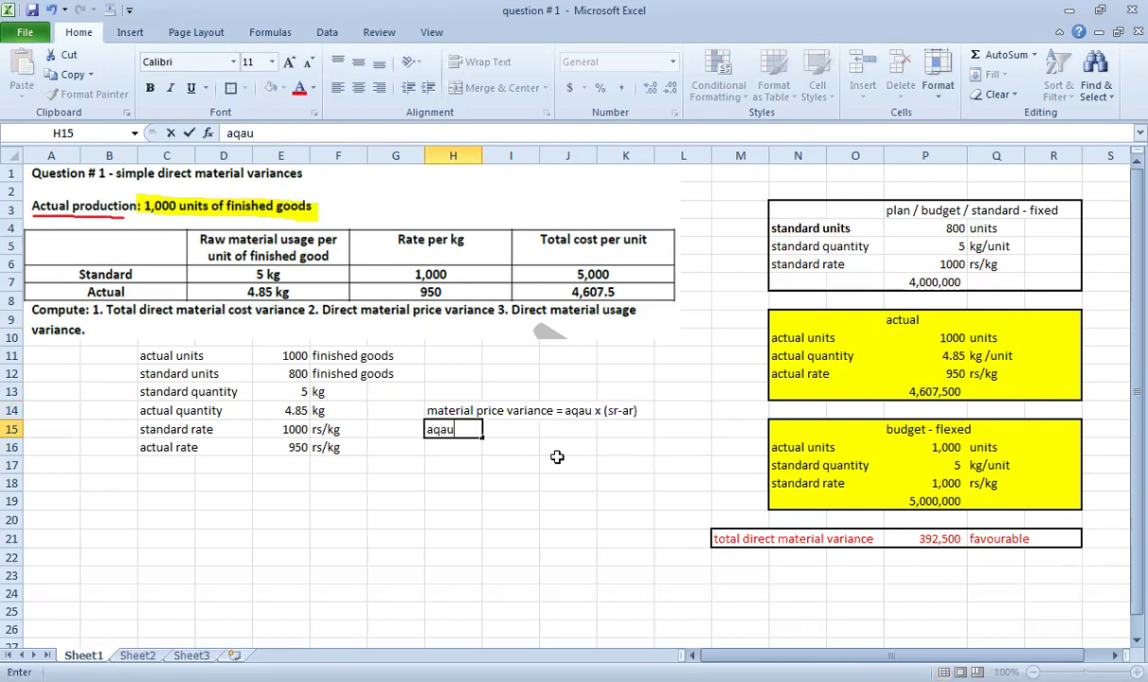
pyautogui.press('Tab')
pyautogui.write('=')
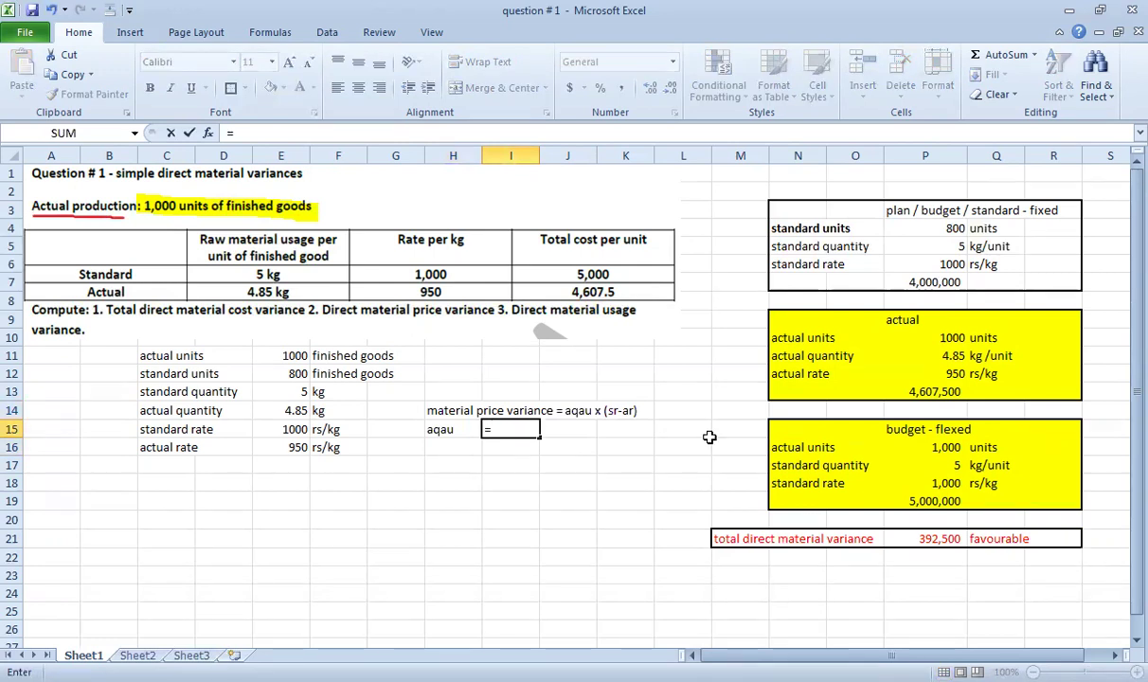
pyautogui.click(937, 337)
pyautogui.write('*')
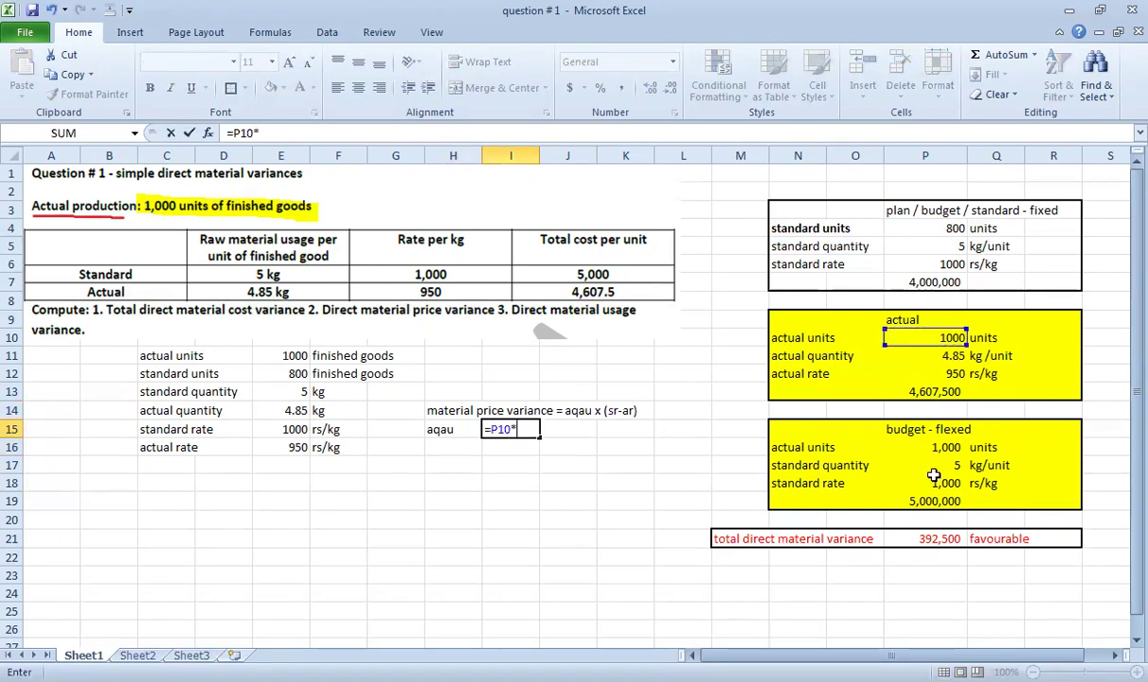
pyautogui.click(933, 357)
pyautogui.press('Return')
pyautogui.press('Up')
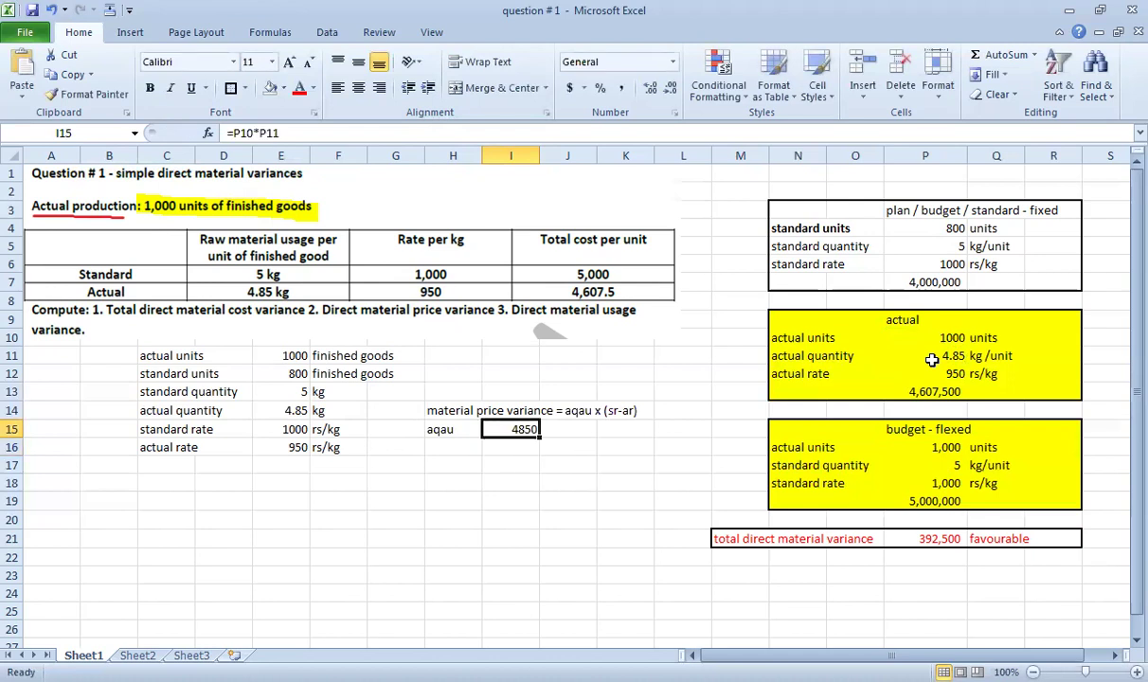
pyautogui.press('Down')
# Add the sr row linked to =P18 and the ar row linked to =P12.
pyautogui.press('Left')
pyautogui.write('sr')
pyautogui.press('Tab')
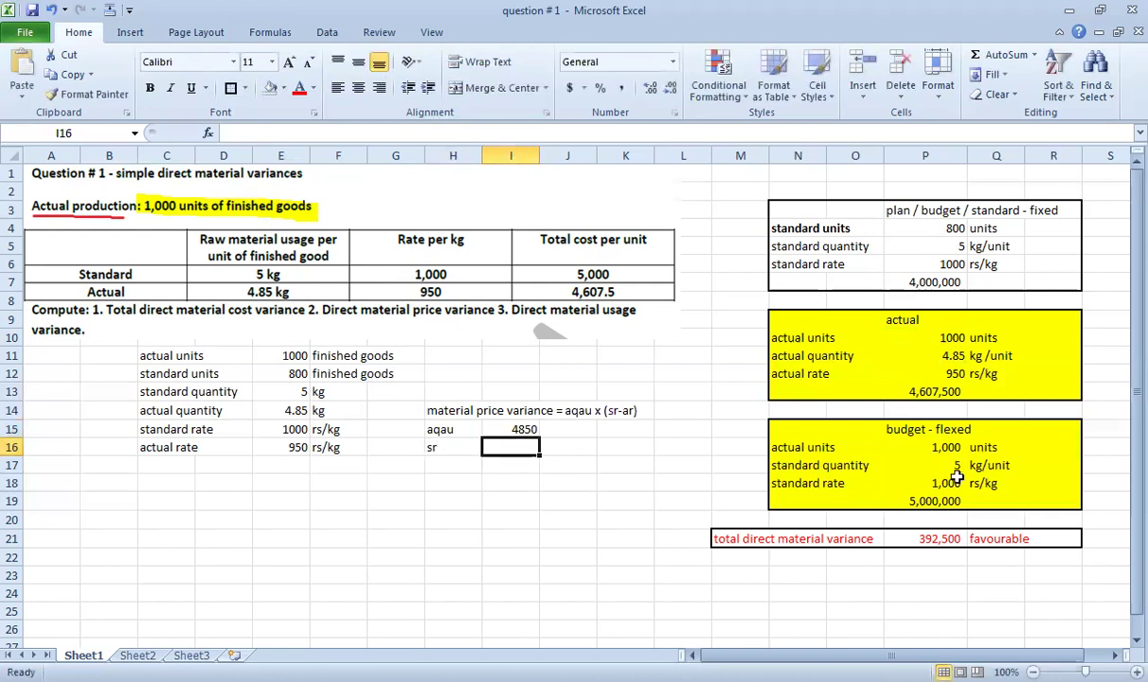
pyautogui.write('=')
pyautogui.click(895, 484)
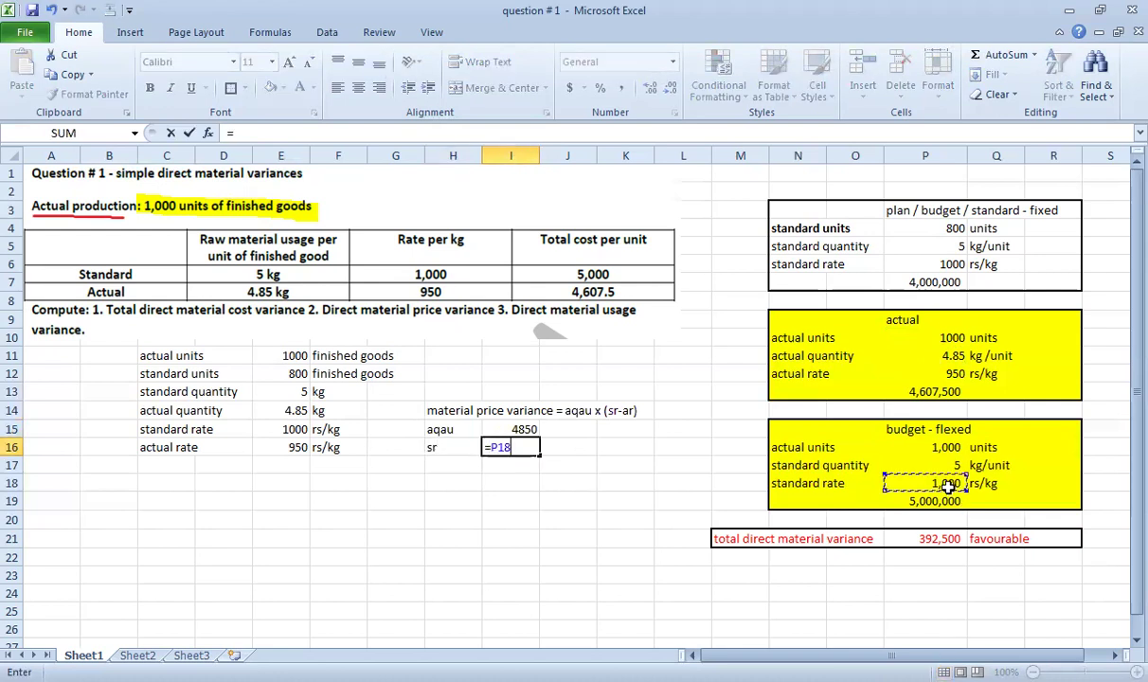
pyautogui.press('Return')
pyautogui.click(461, 458)
pyautogui.write('ar')
pyautogui.press('Tab')
pyautogui.write('=')
pyautogui.click(938, 373)
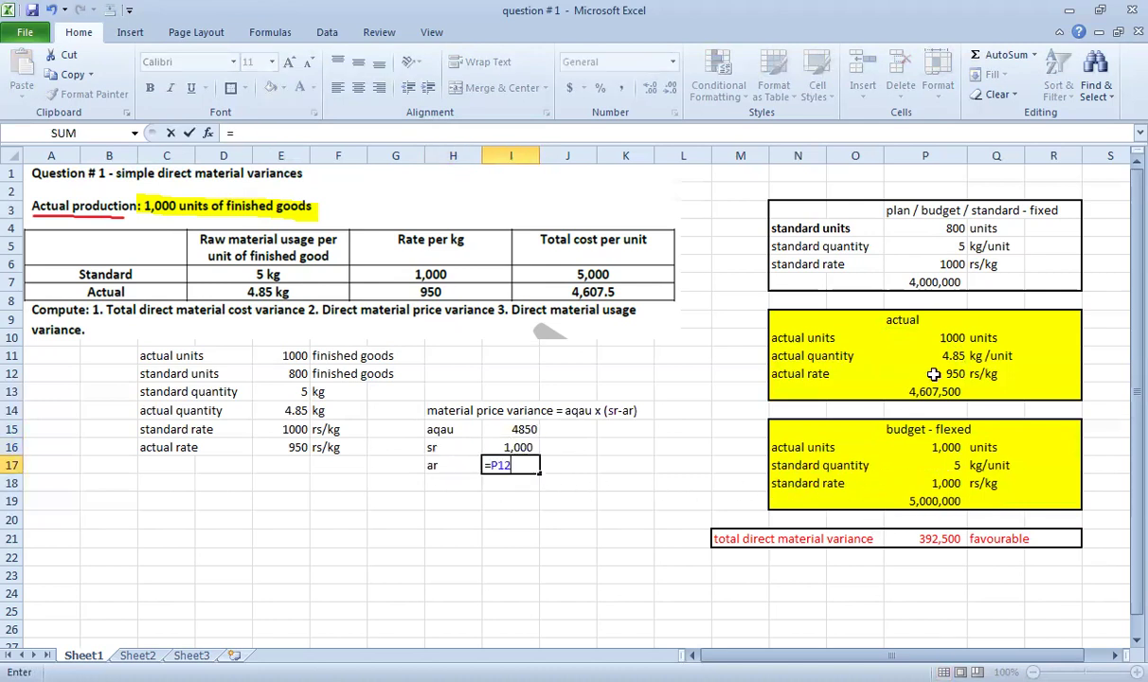
pyautogui.press('Return')
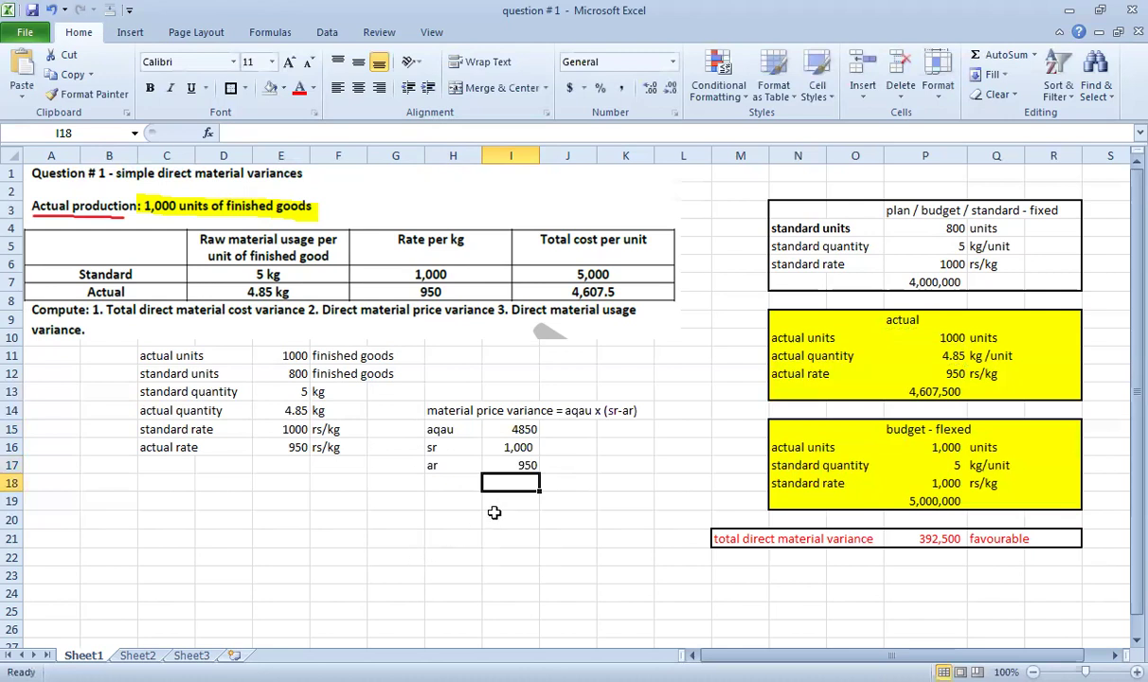
# Check the sr and ar links in I16 and I17.
pyautogui.click(512, 442)
pyautogui.moveTo(520, 441); pyautogui.dragTo(524, 452)
pyautogui.click(527, 465)
pyautogui.click(523, 452)
pyautogui.click(516, 458)
pyautogui.click(519, 443)
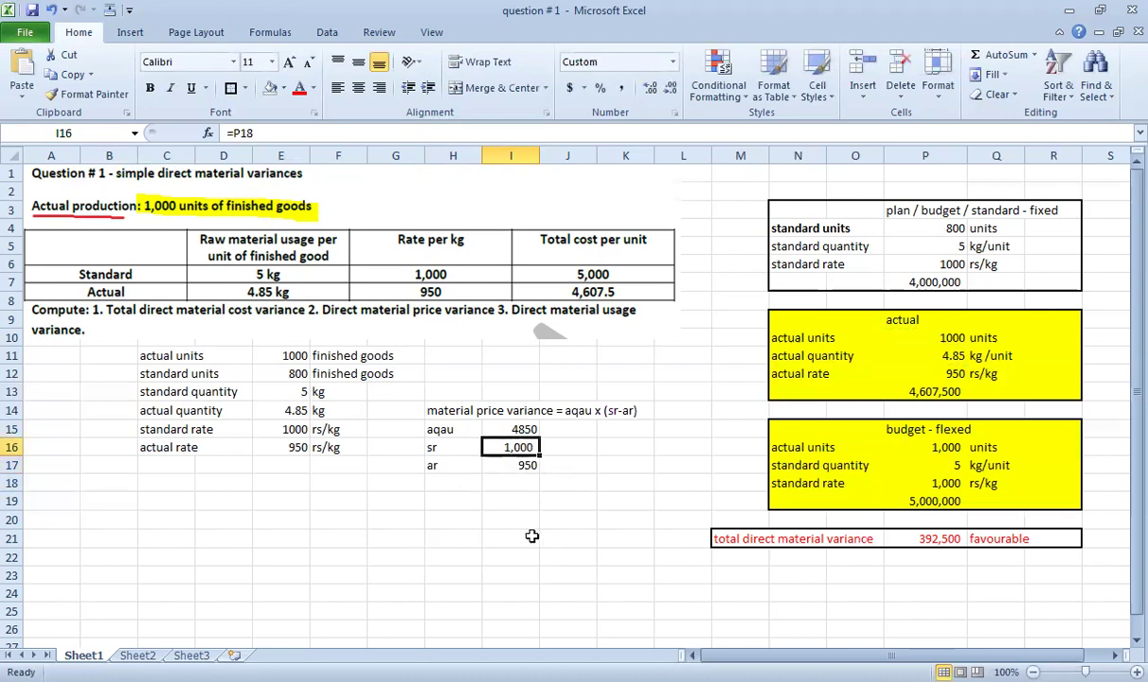
pyautogui.click(520, 465)
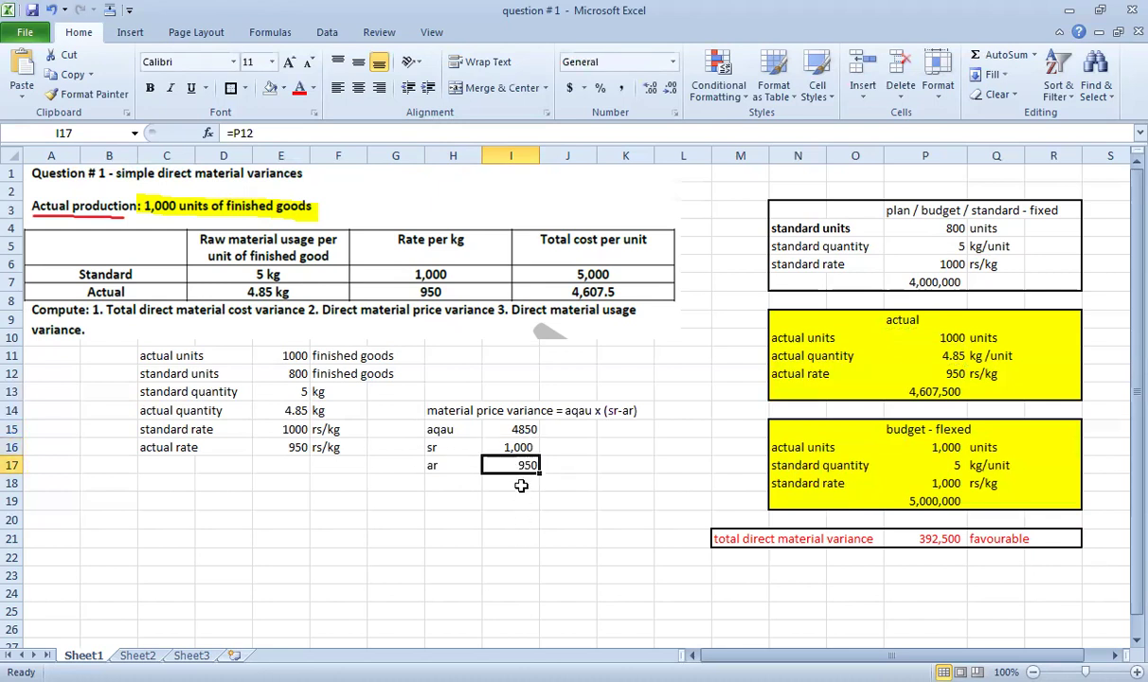
# Enter =I15*(I16-I17) in L14 to get the 242,500 material price variance.
pyautogui.click(520, 444)
pyautogui.click(505, 465)
pyautogui.click(666, 411)
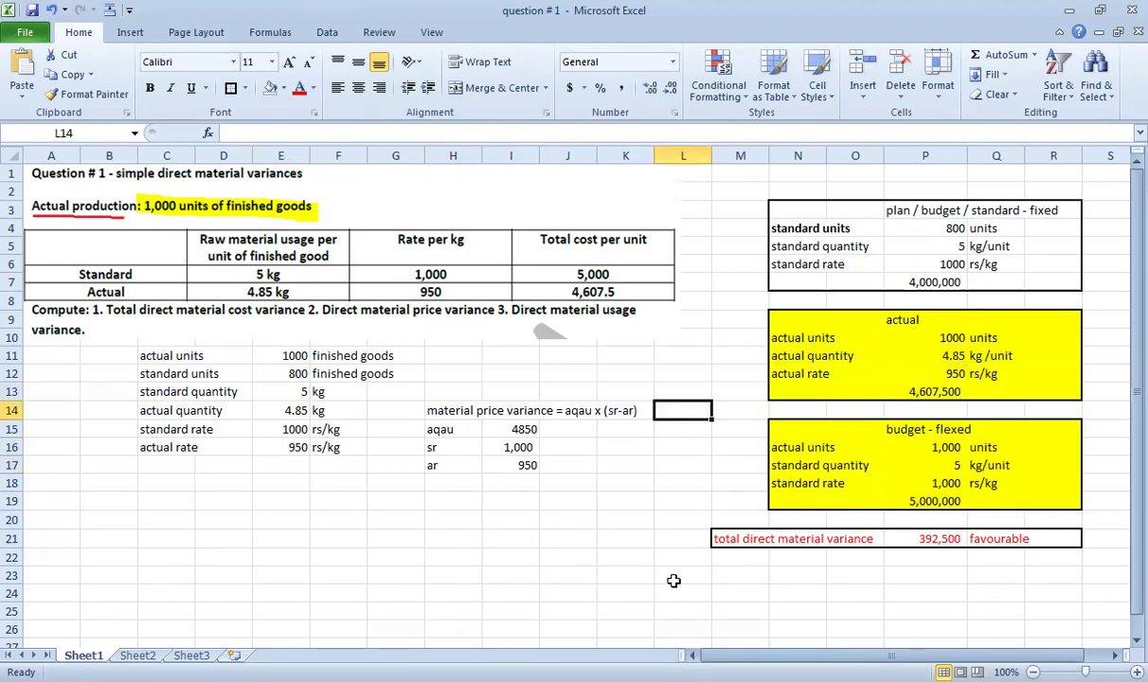
pyautogui.write('=')
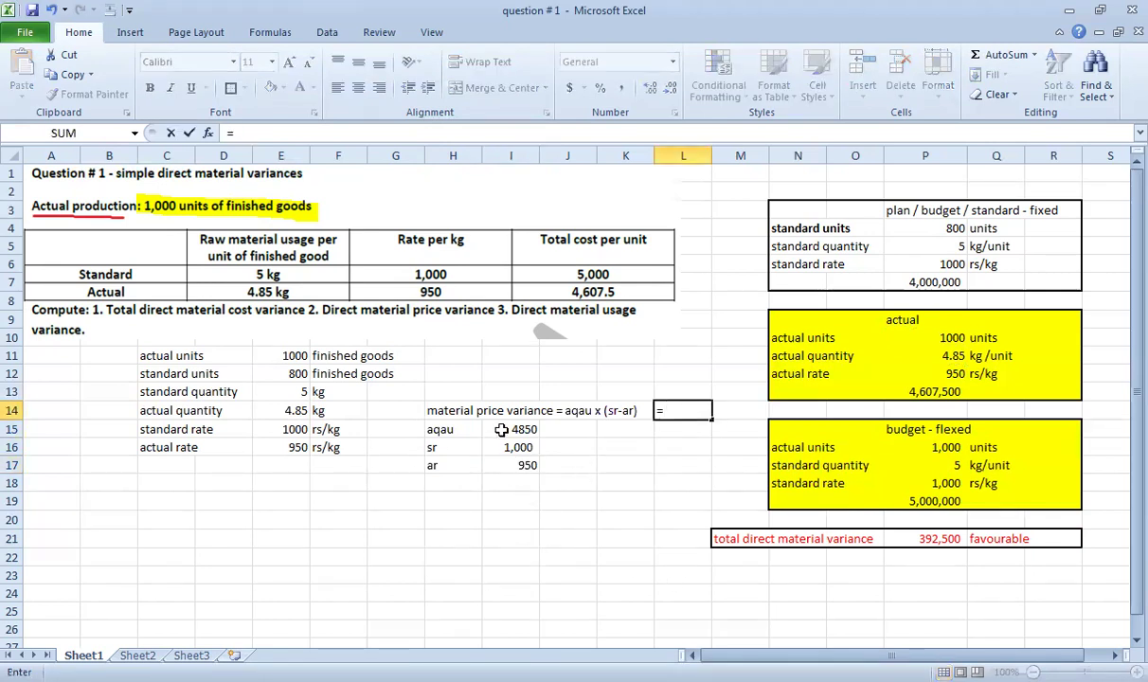
pyautogui.click(507, 429)
pyautogui.write('*(')
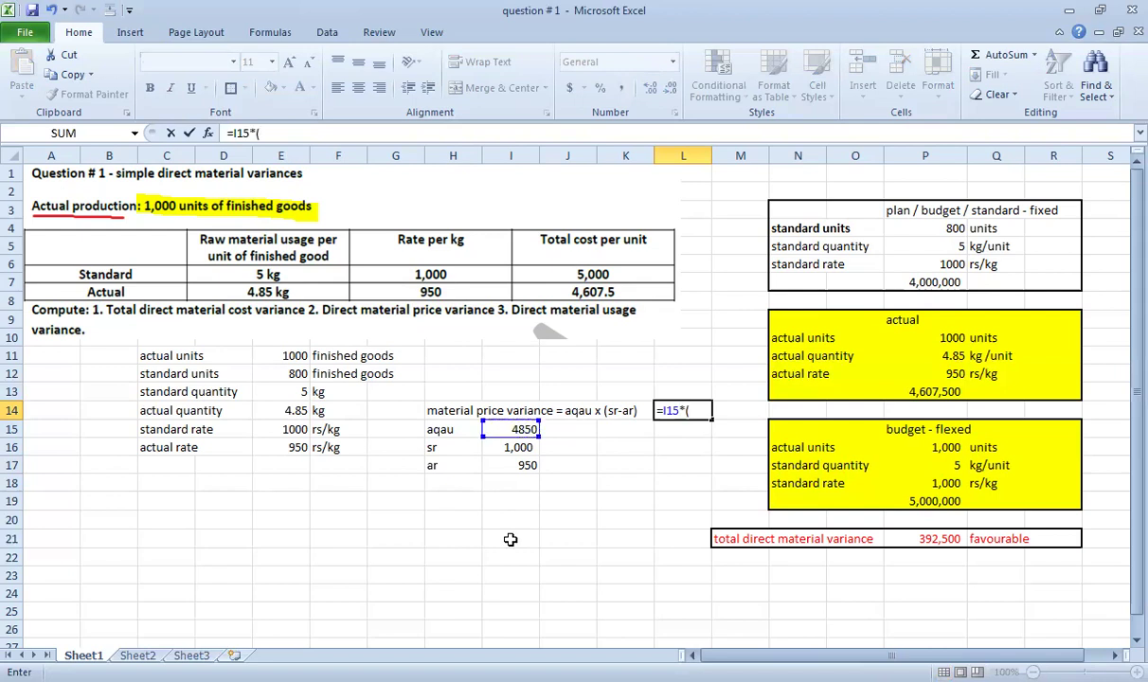
pyautogui.click(512, 448)
pyautogui.write('-')
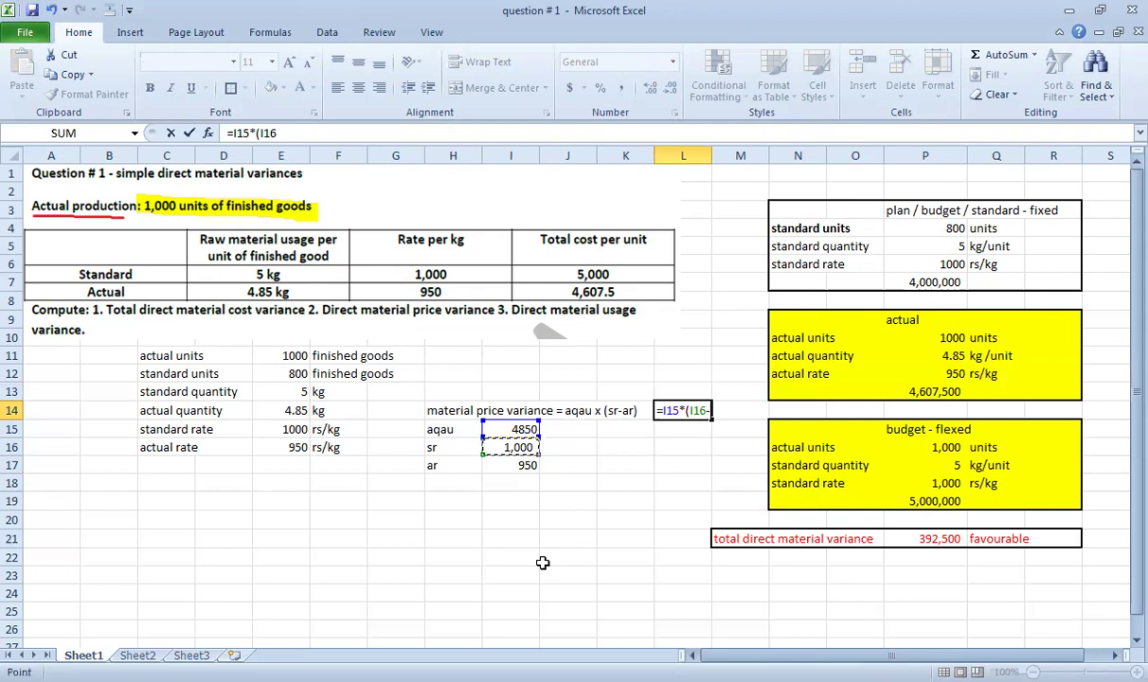
pyautogui.click(526, 466)
pyautogui.write(')')
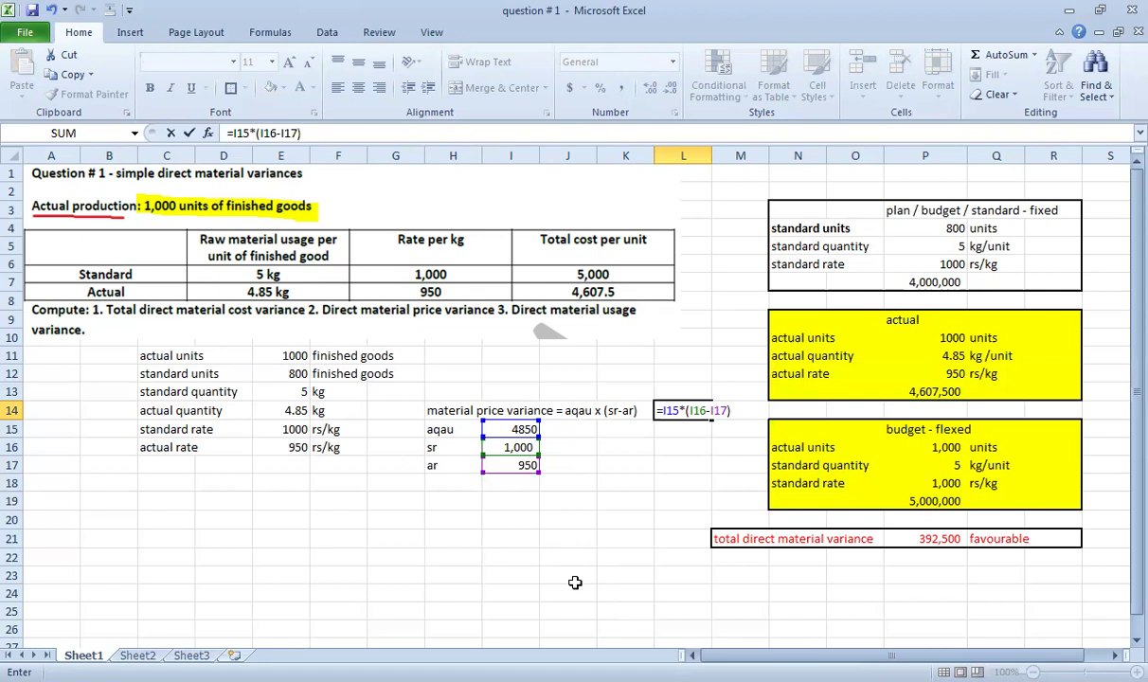
pyautogui.press('Return')
# Make the price variance row H14:L14 bold.
pyautogui.press('Up')
pyautogui.press('Down')
pyautogui.press('Down')
pyautogui.press('Down')
pyautogui.press('Left')
pyautogui.press('Left')
pyautogui.press('Left')
pyautogui.press('Left')
pyautogui.press('Up')
pyautogui.press('Up')
pyautogui.press('Up')
pyautogui.hotkey('shift', 'Right')
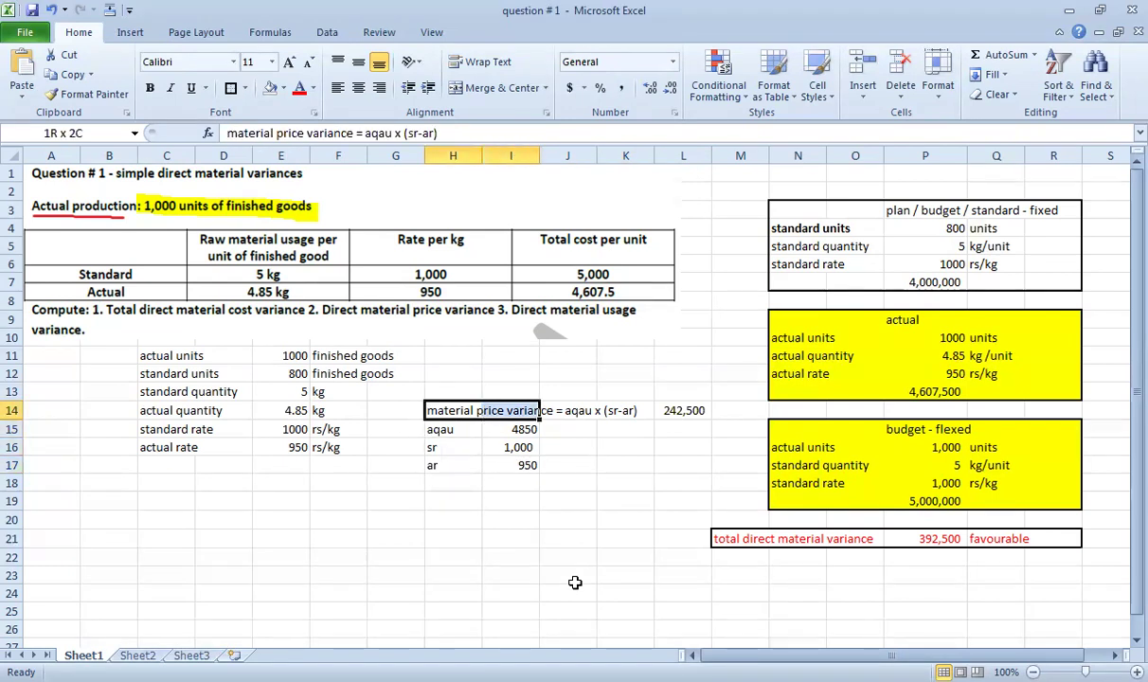
pyautogui.hotkey('shift', 'Right')
pyautogui.hotkey('shift', 'Right')
pyautogui.hotkey('shift', 'Right')
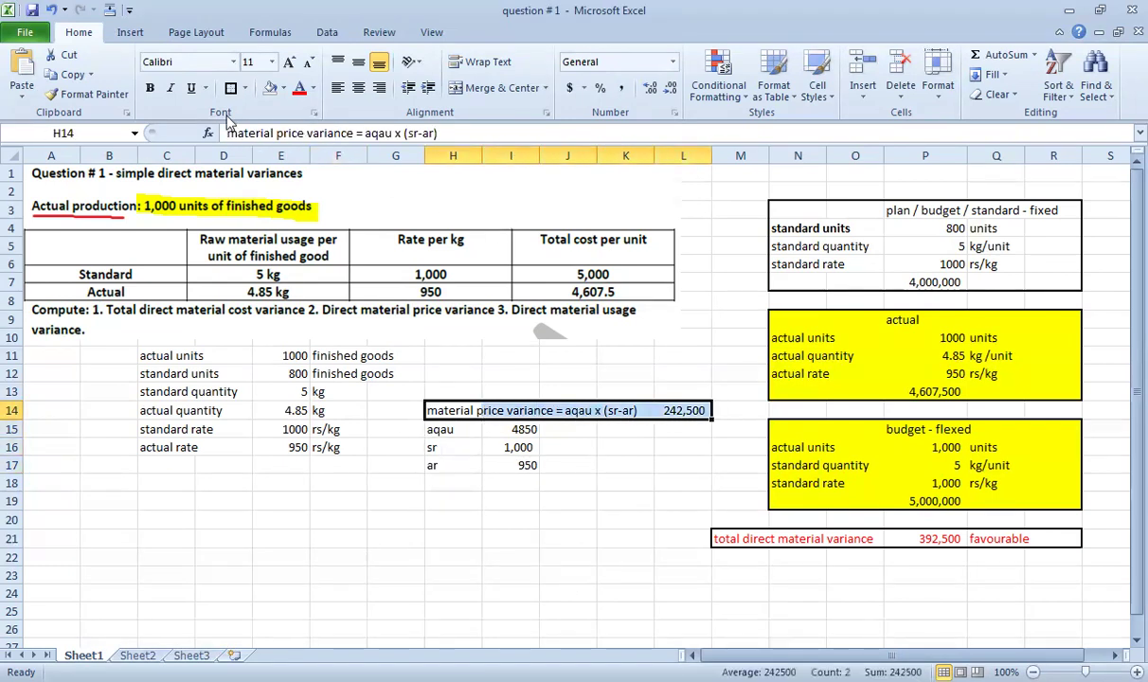
pyautogui.hotkey('ctrl', 'b')
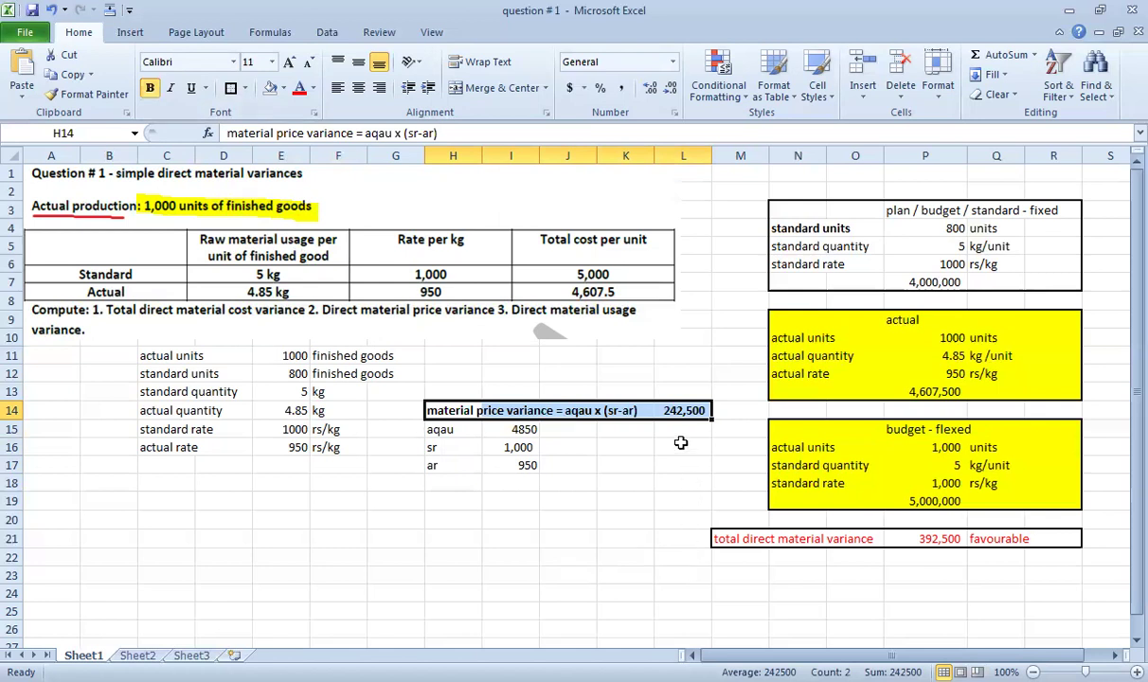
pyautogui.click(679, 443)
pyautogui.click(512, 449)
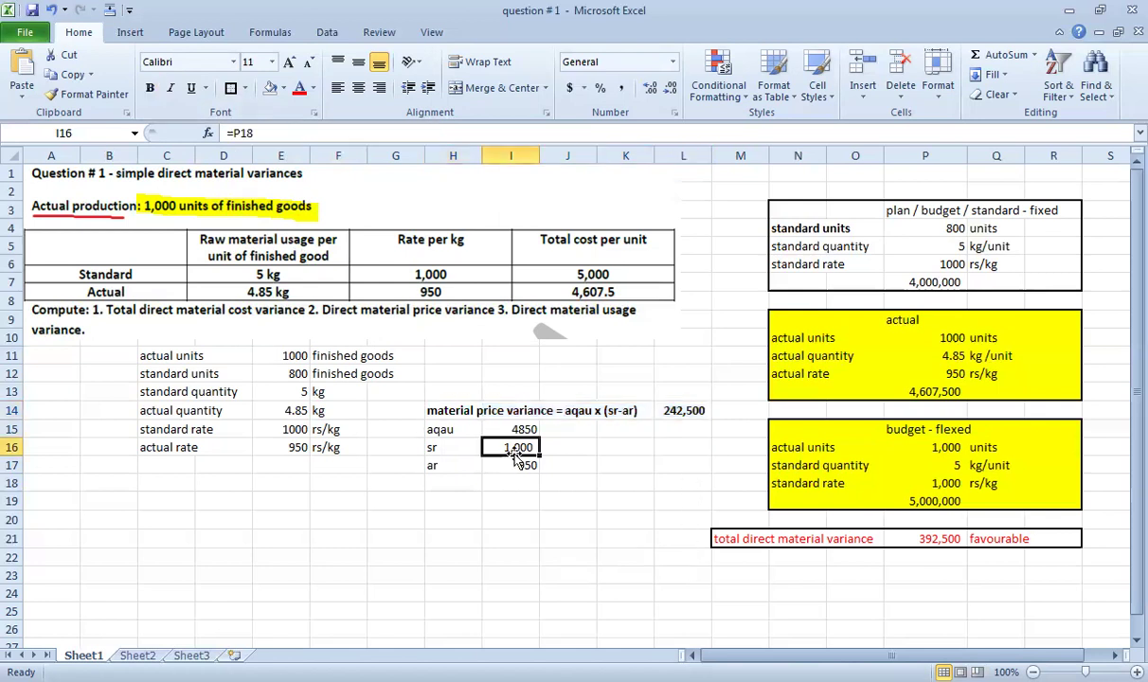
# Add the 'material usage variance = sr x (sqau-aqau)' note in H18 with sr 1000 beneath.
pyautogui.press('Down')
pyautogui.click(453, 483)
pyautogui.write('material ')
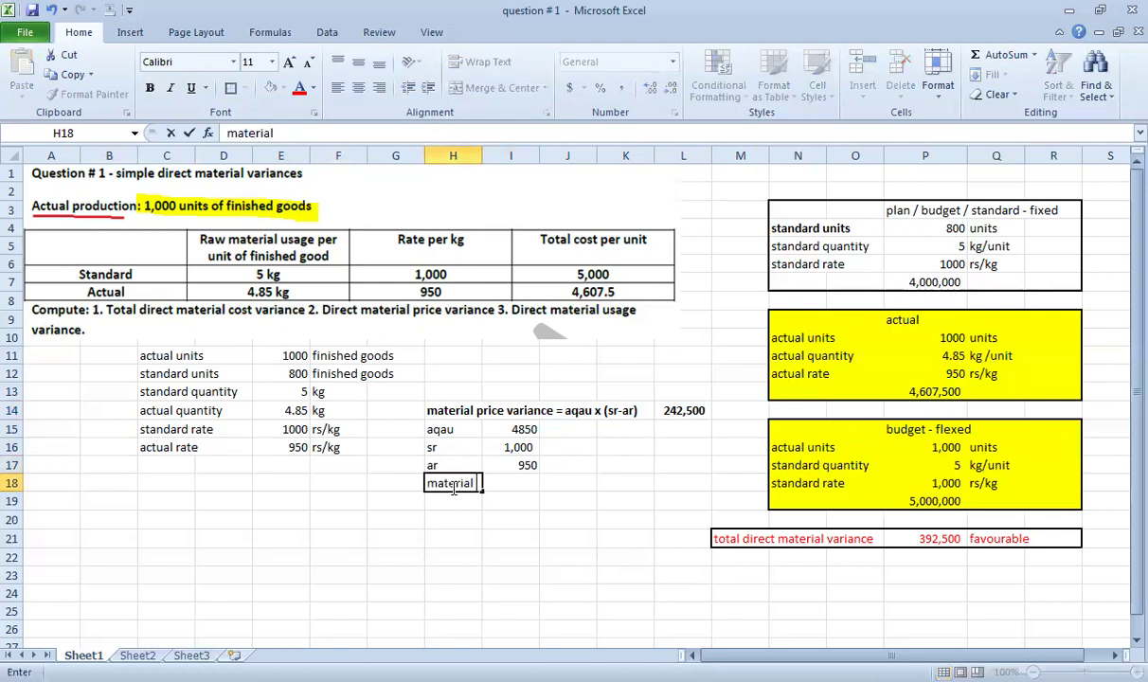
pyautogui.write('usage variance = sr x (sqau')
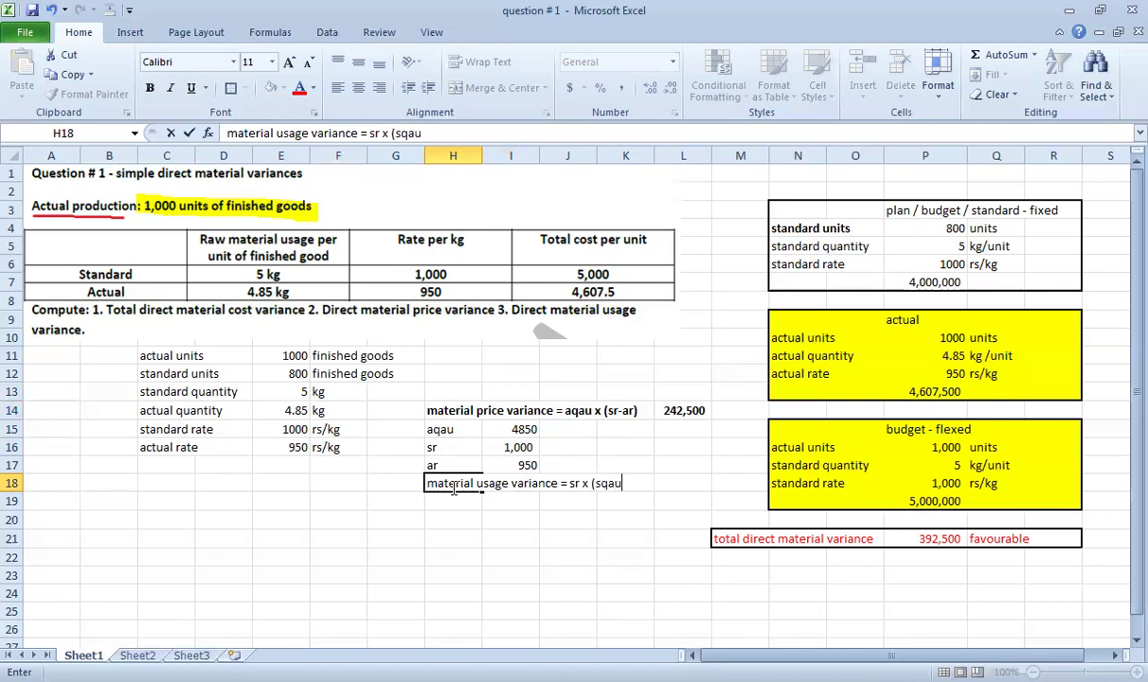
pyautogui.write('-aqau)')
pyautogui.press('Return')
pyautogui.write('sr')
pyautogui.press('Return')
pyautogui.press('Up')
pyautogui.press('Right')
pyautogui.write('1000')
pyautogui.press('Return')
# Label sqau and compute it as 5000 in I20 with =P17*P16.
pyautogui.press('Left')
pyautogui.write('sqau')
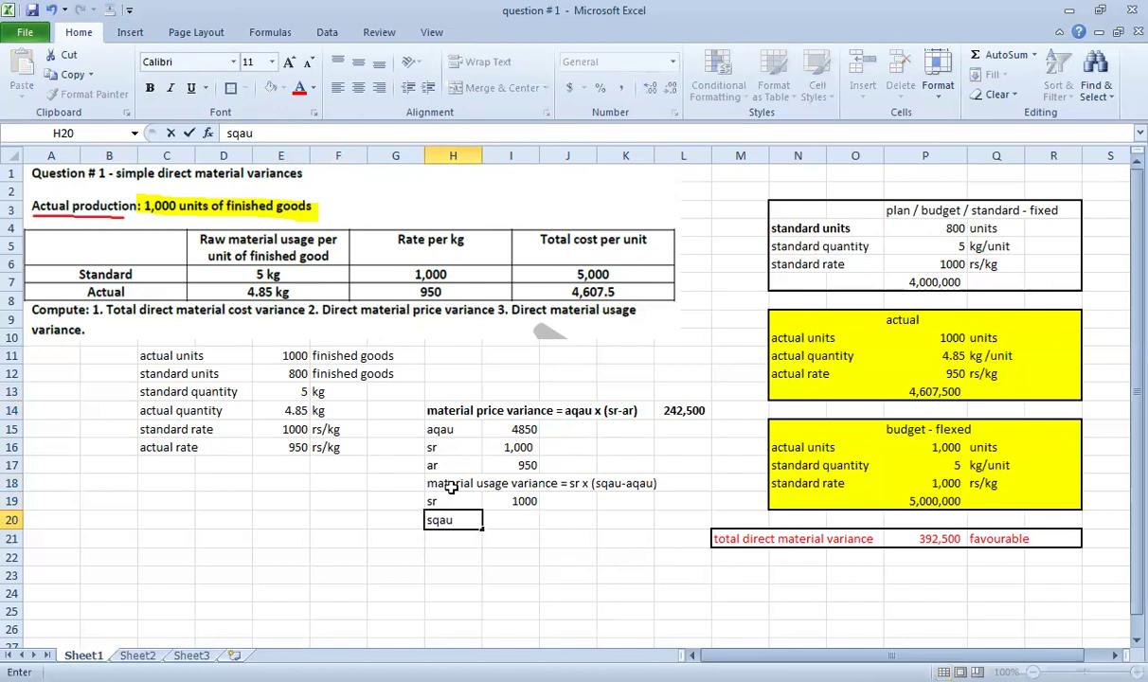
pyautogui.press('Right')
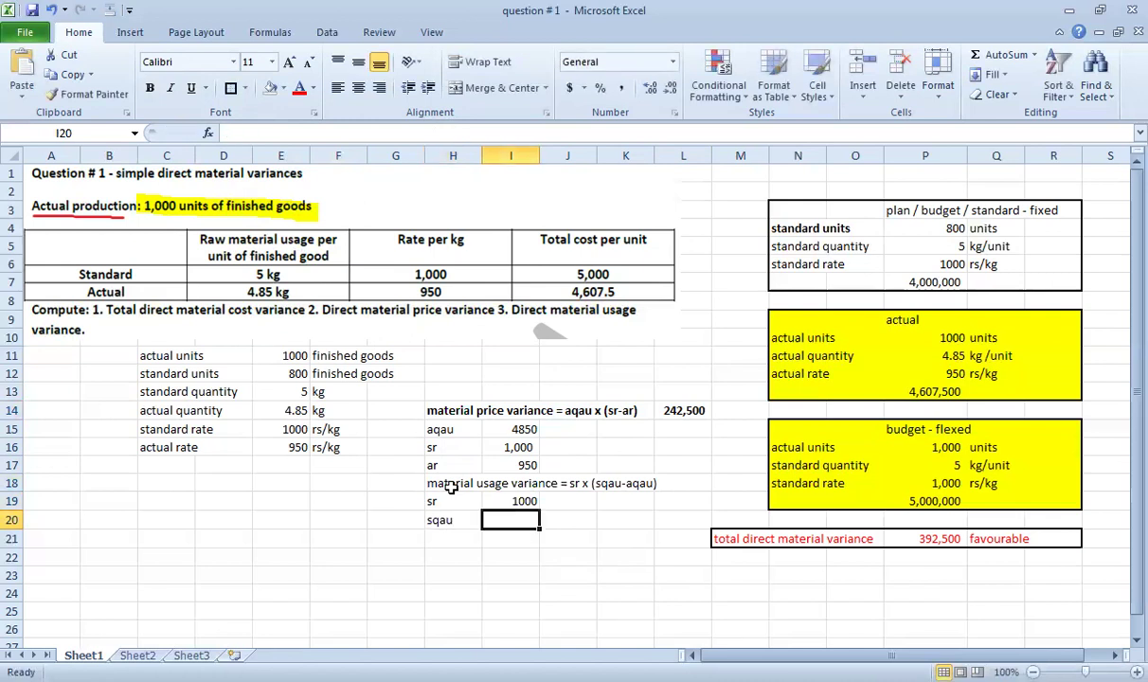
pyautogui.write('=')
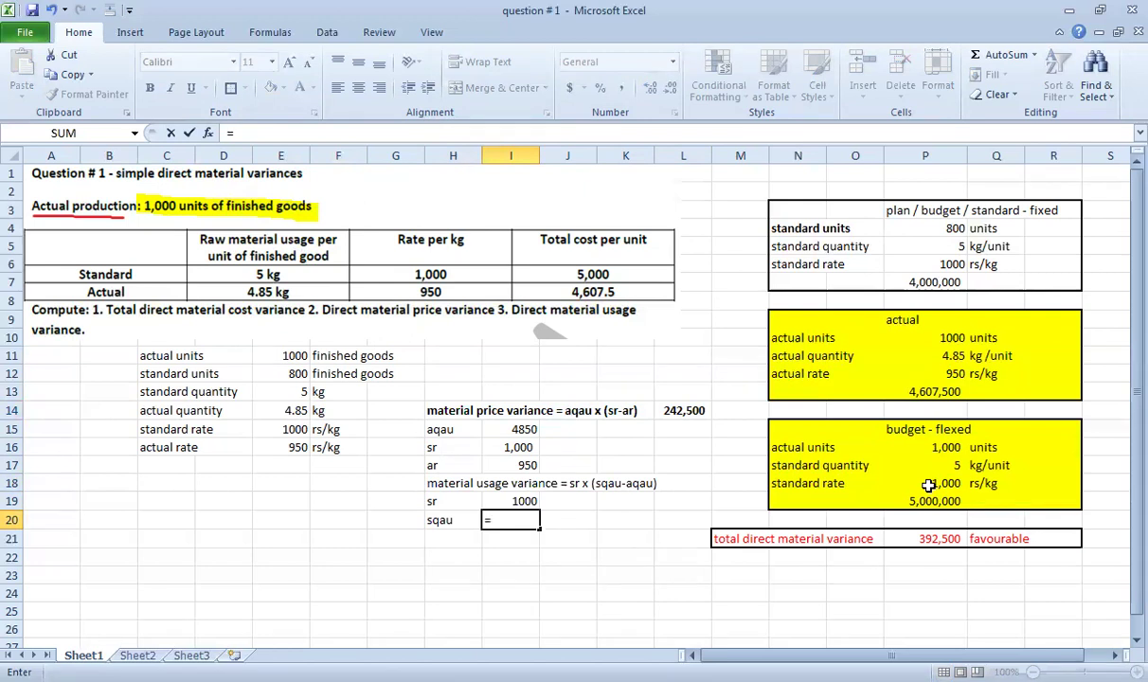
pyautogui.click(895, 464)
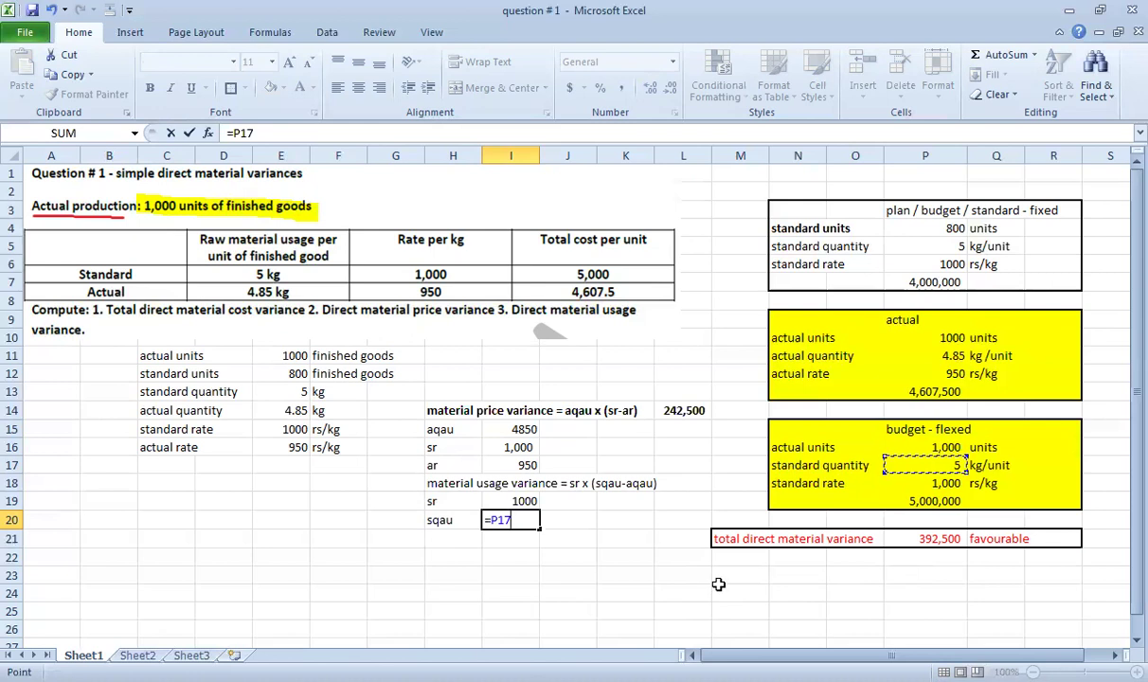
pyautogui.write('*')
pyautogui.click(919, 445)
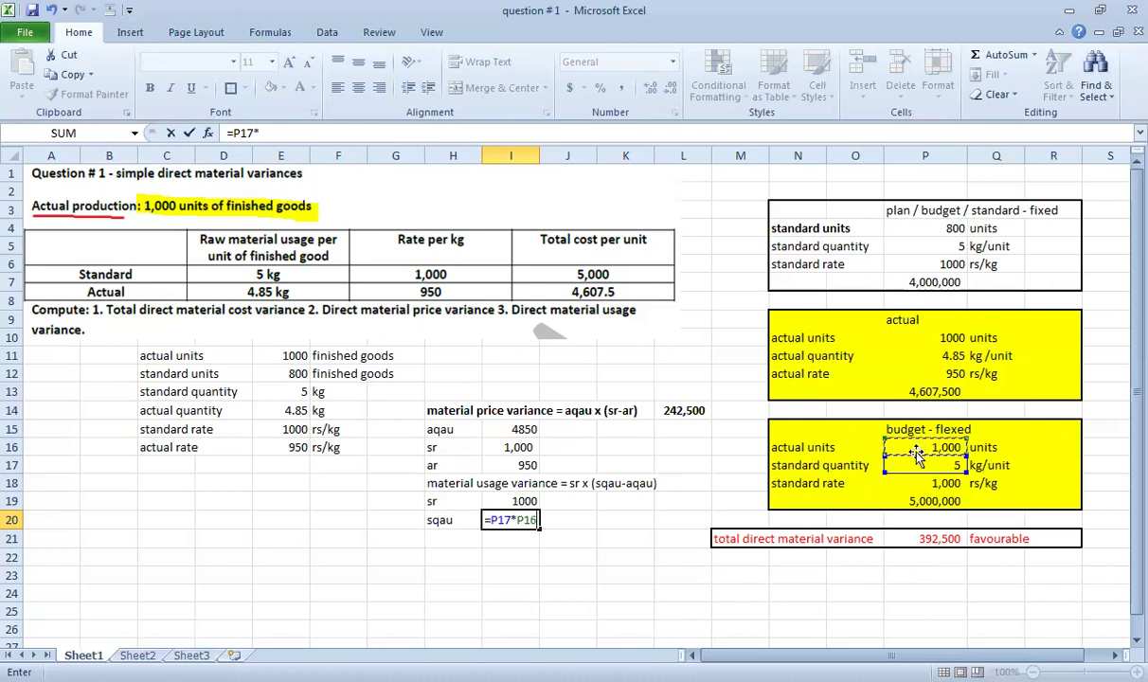
pyautogui.press('Up')
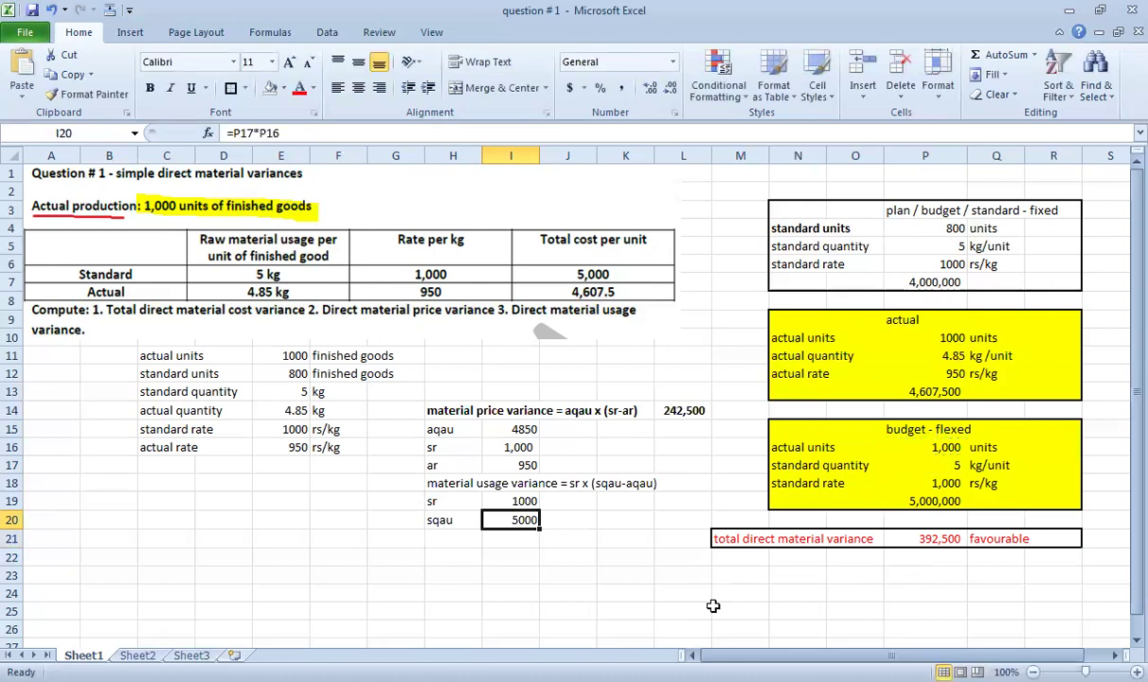
pyautogui.press('Down')
# Label aqau in H21 and compute it as 4850 in I21 with =P11*P10.
pyautogui.press('Left')
pyautogui.write('aqau')
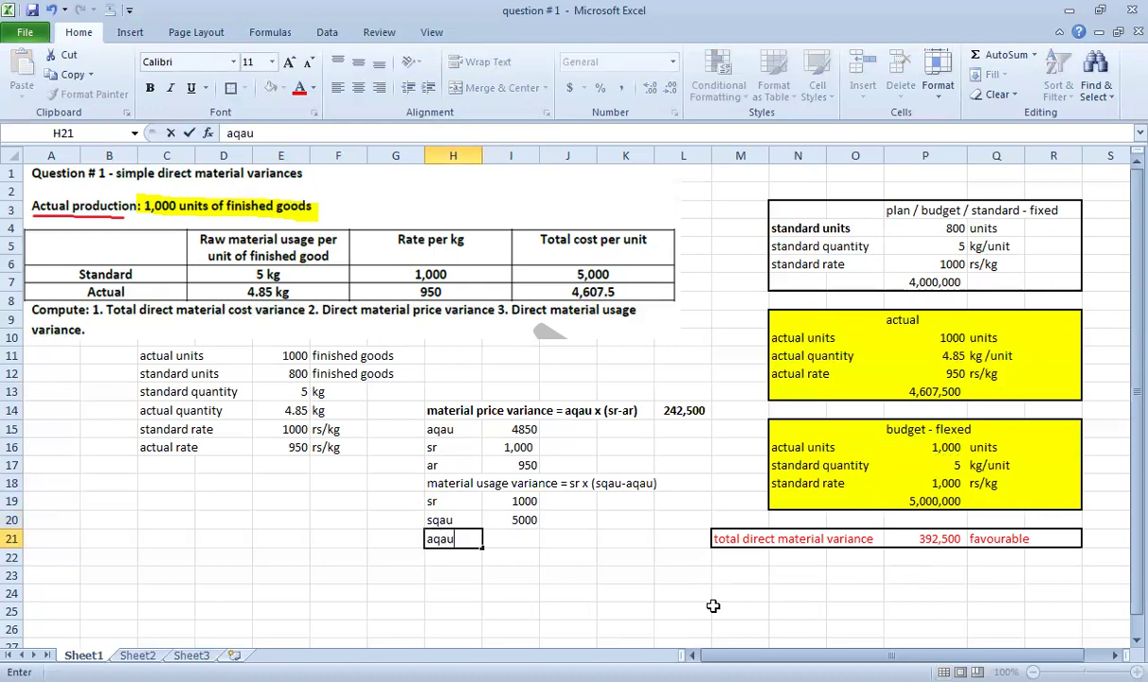
pyautogui.press('Return')
pyautogui.press('Up')
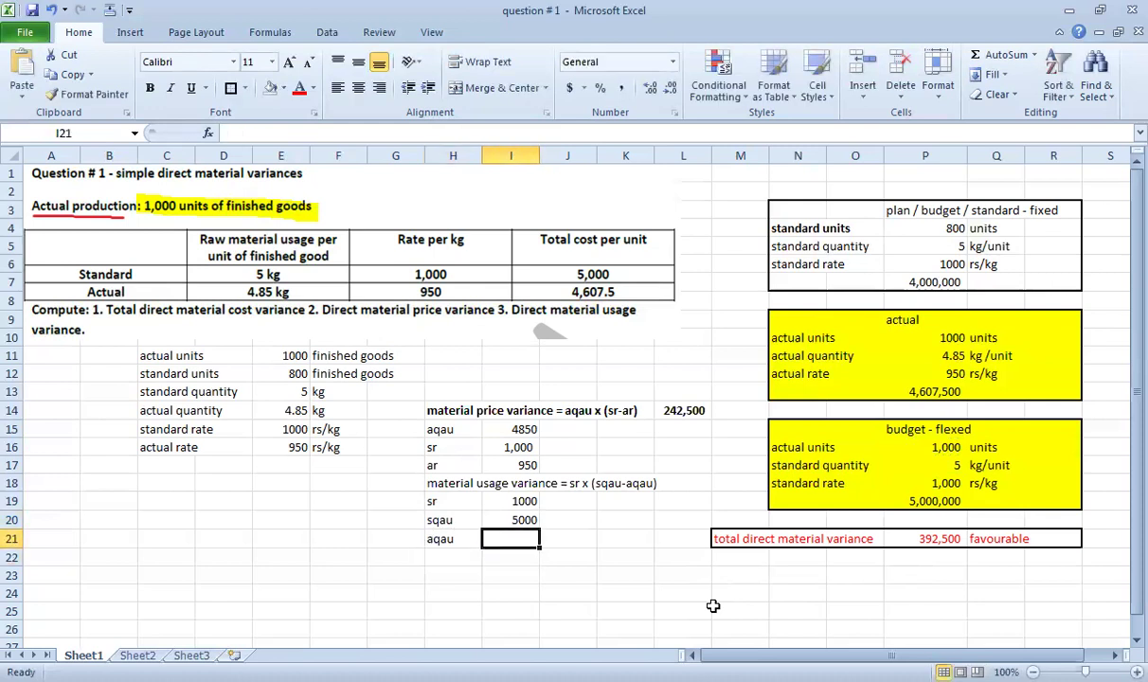
pyautogui.write('=')
pyautogui.click(952, 355)
pyautogui.write('*')
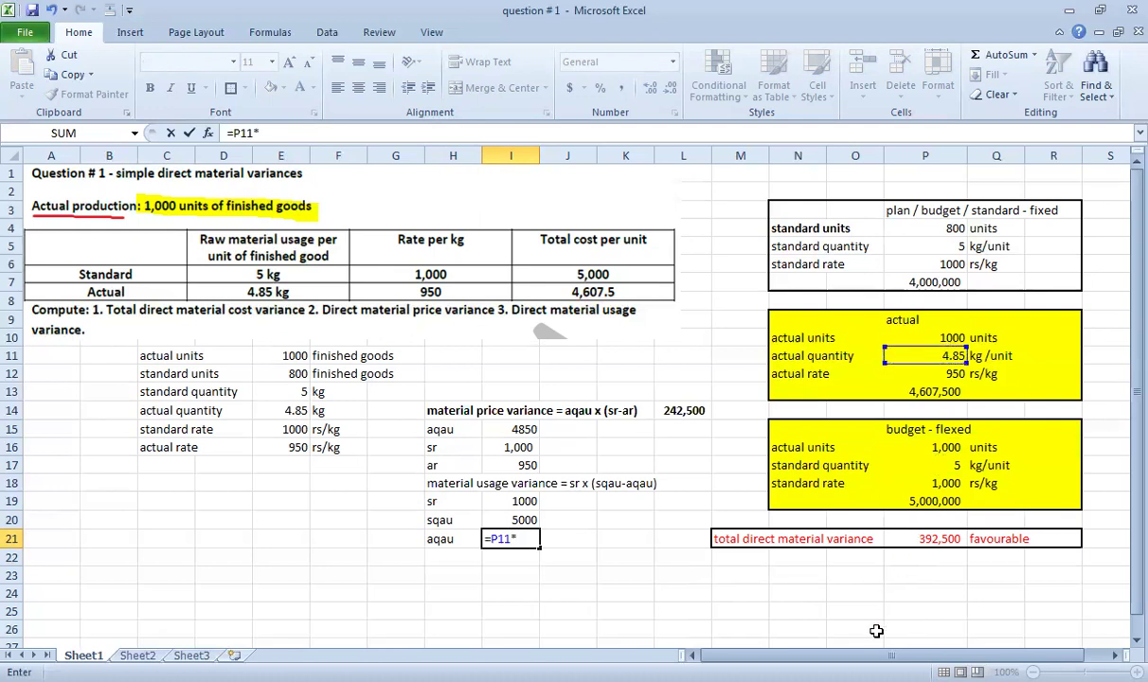
pyautogui.click(891, 337)
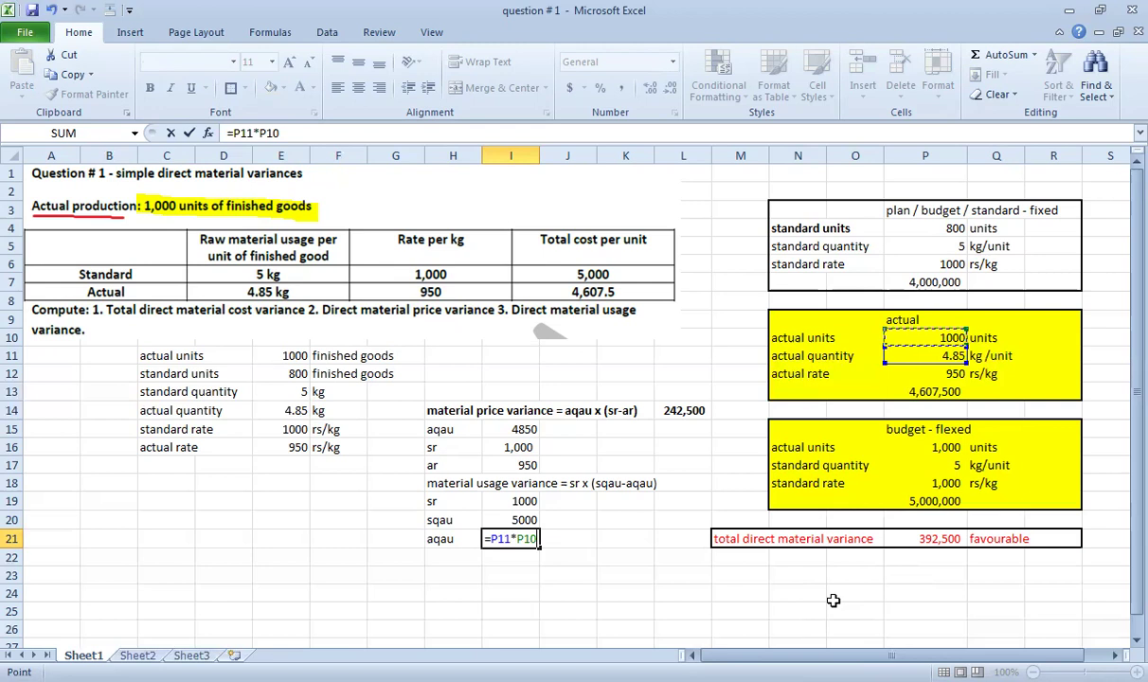
pyautogui.press('Return')
# Review the sqau and aqau formulas, then move to L18 for the usage variance.
pyautogui.press('Up')
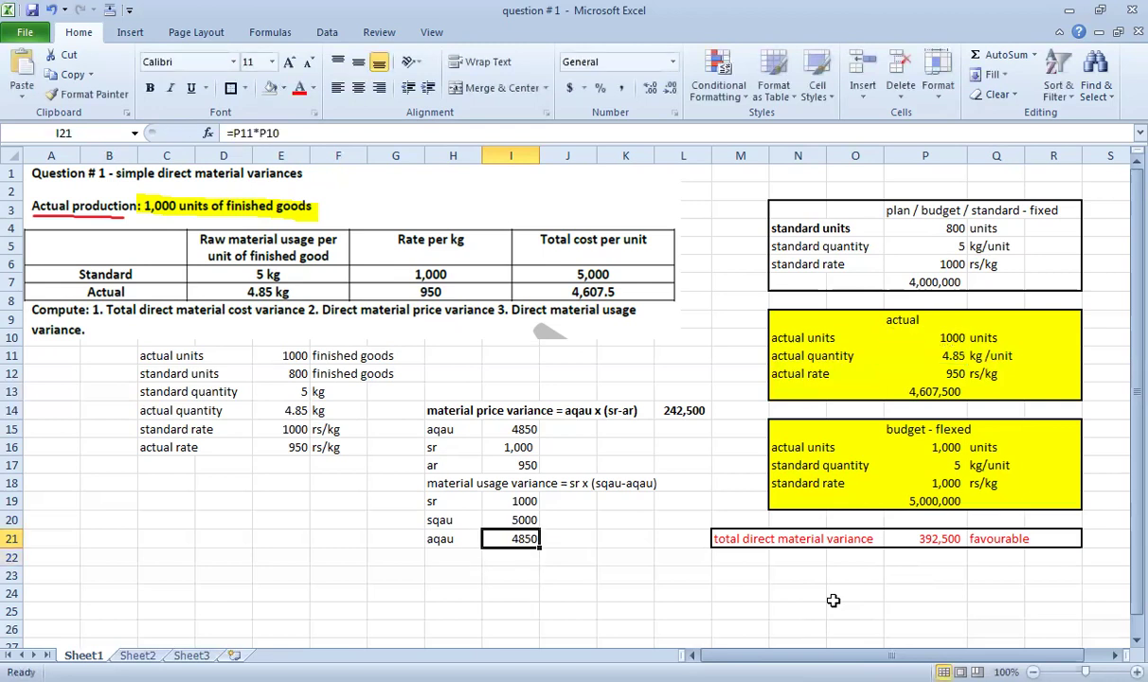
pyautogui.press('Up')
pyautogui.press('Down')
pyautogui.press('Up')
pyautogui.press('Right')
pyautogui.press('Up')
pyautogui.press('Up')
pyautogui.press('Right')
pyautogui.press('Right')
# Enter =I19*(I20-I21) in L18 to get the 150,000 usage variance.
pyautogui.write('=')
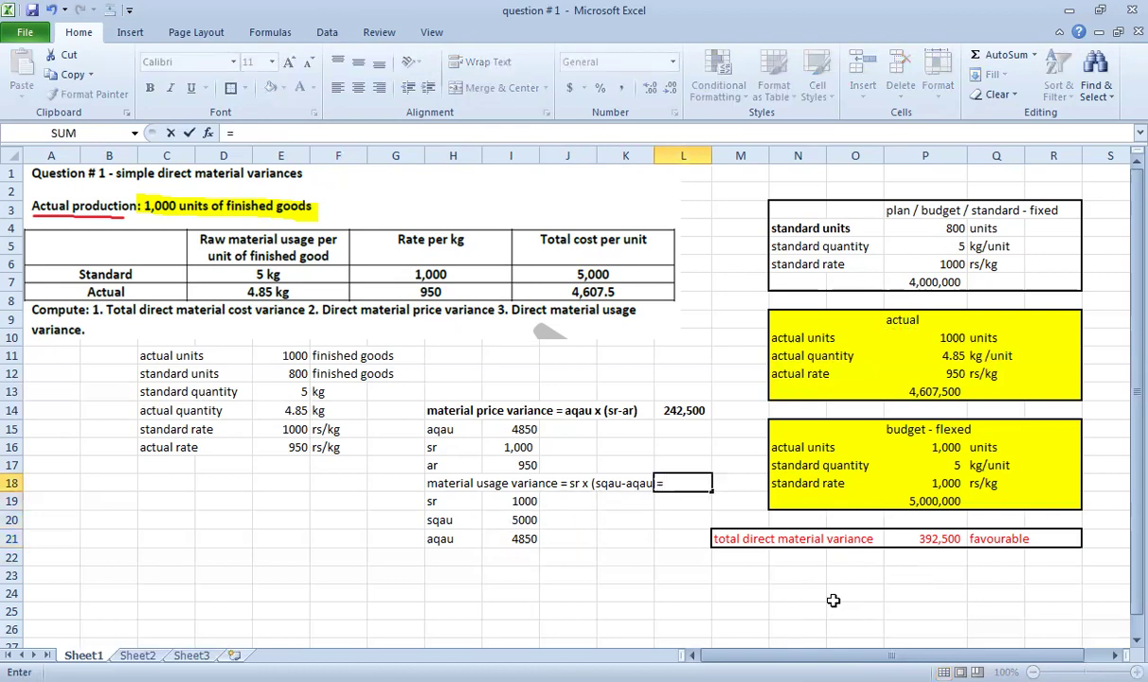
pyautogui.click(524, 502)
pyautogui.write('*(')
pyautogui.click(501, 522)
pyautogui.write('-')
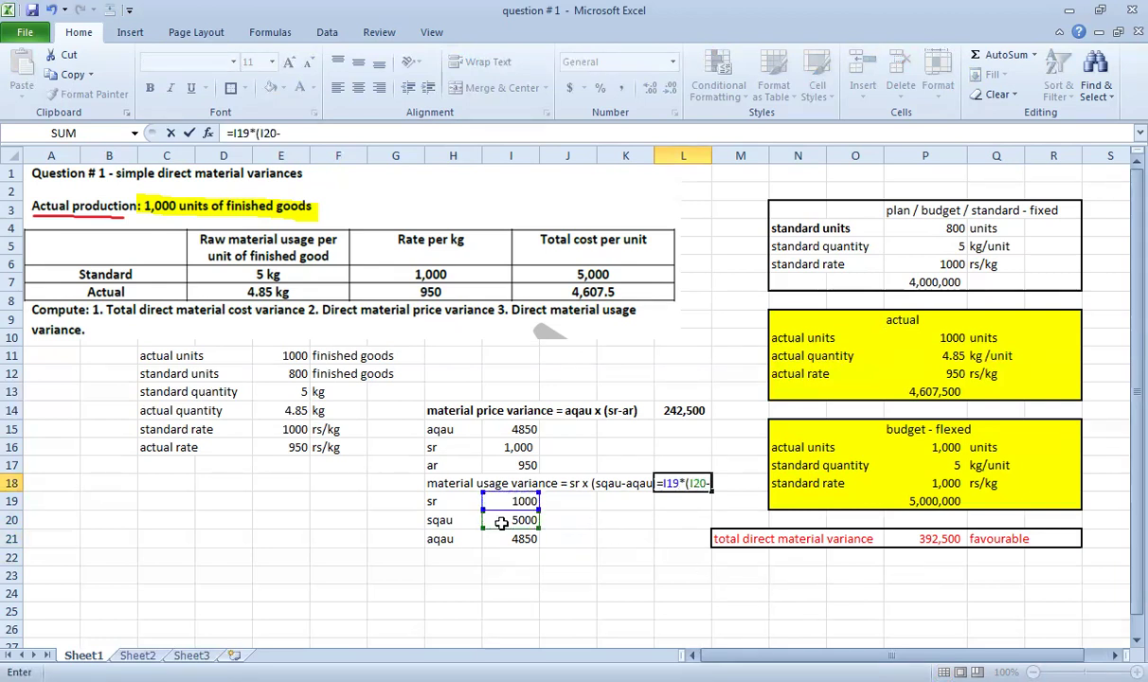
pyautogui.click(524, 539)
pyautogui.write(')')
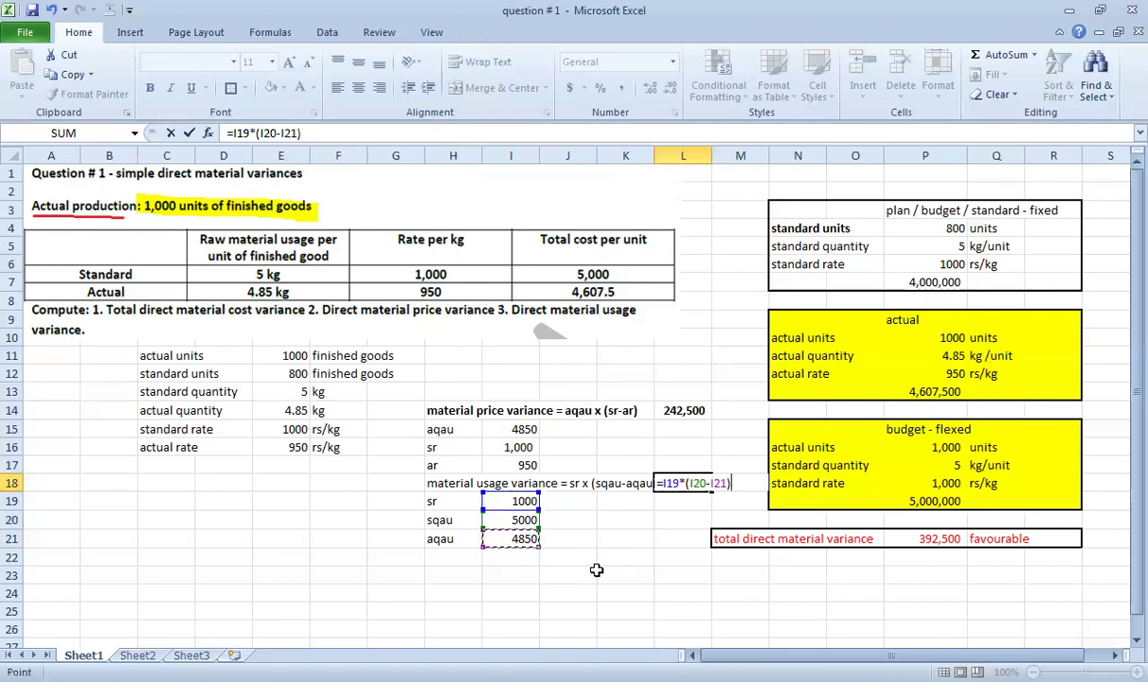
pyautogui.hotkey('ctrl', 'Return')
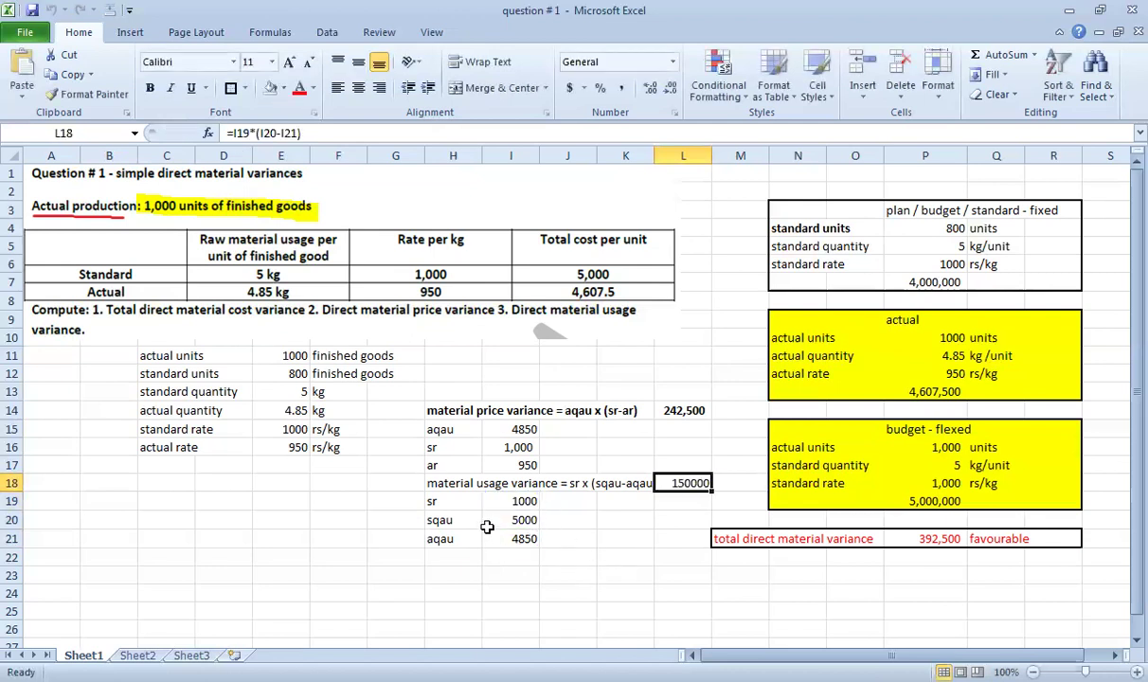
# Bold the usage variance row and apply Comma Style with no decimals.
pyautogui.moveTo(431, 483); pyautogui.dragTo(661, 479)
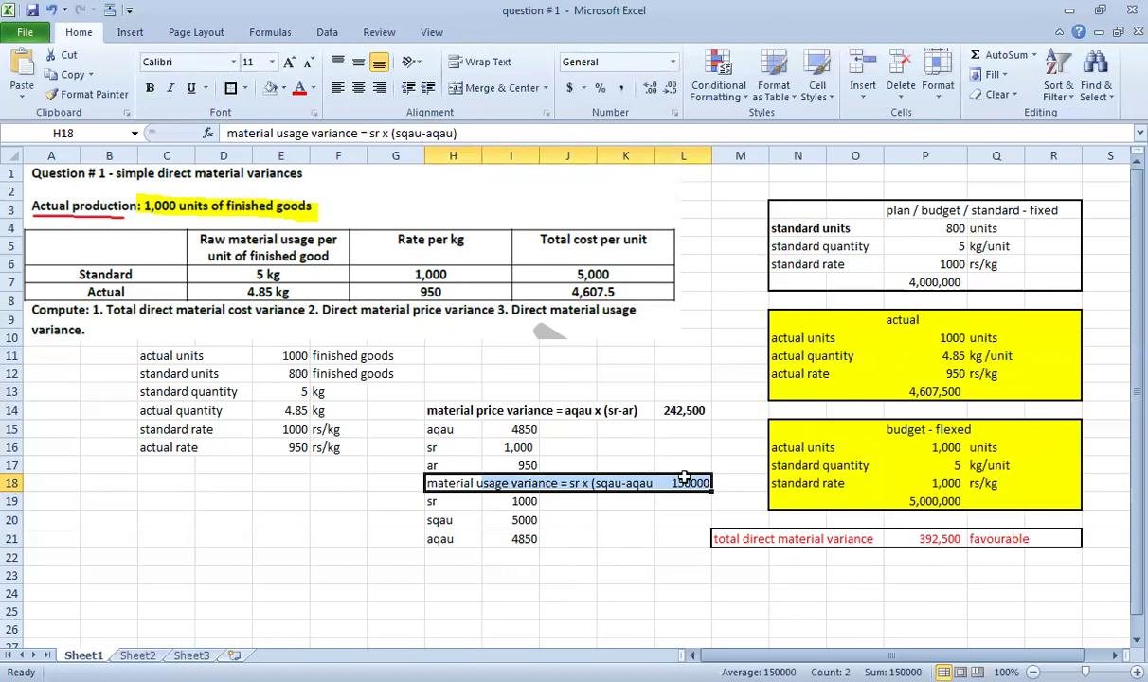
pyautogui.click(682, 483)
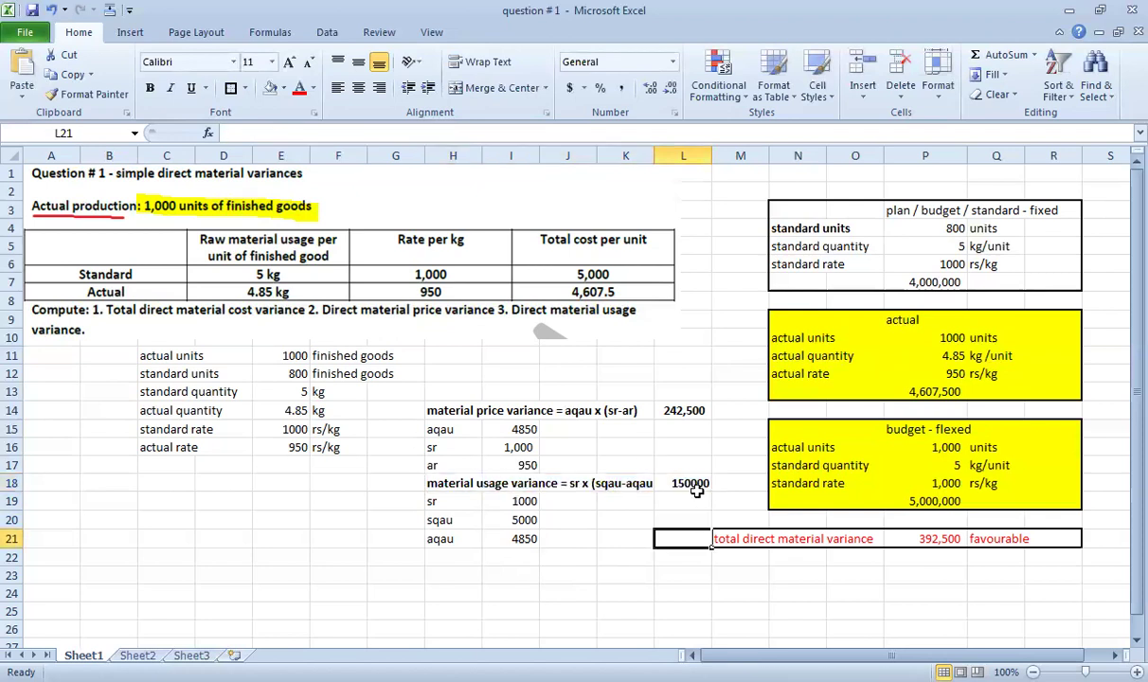
pyautogui.click(621, 87)
pyautogui.click(670, 87)
pyautogui.click(670, 87)
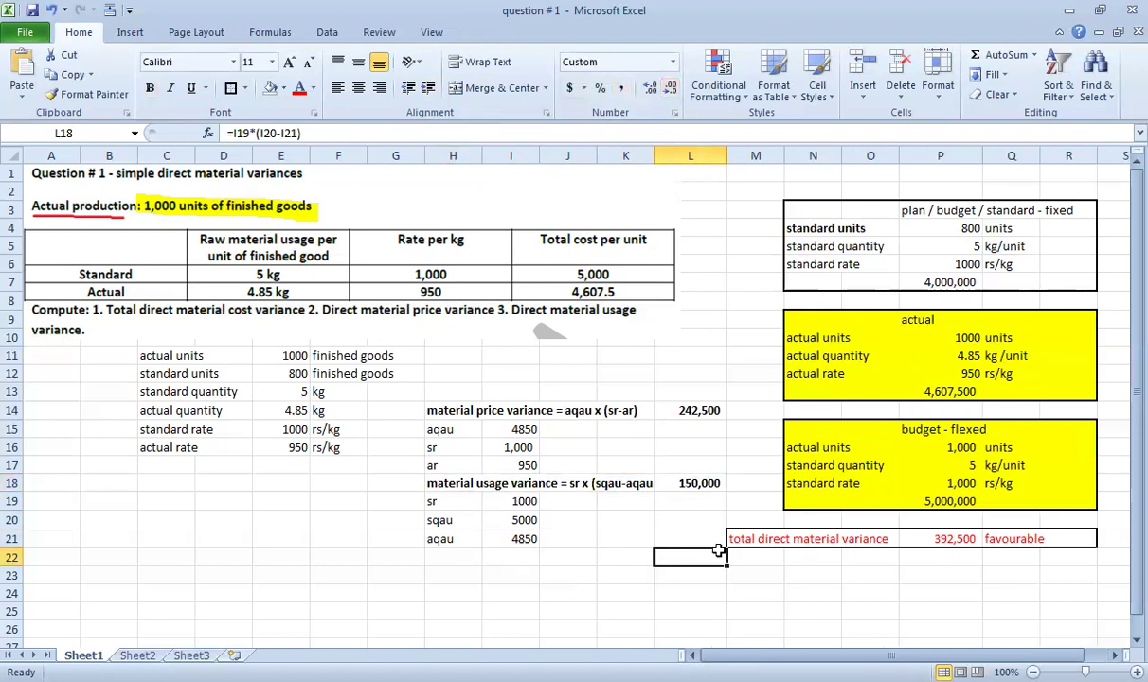
# Enter =L14+L18 in P22 so the variances reconcile to the 392,500 total.
pyautogui.click(690, 552)
pyautogui.click(948, 554)
pyautogui.press('Up')
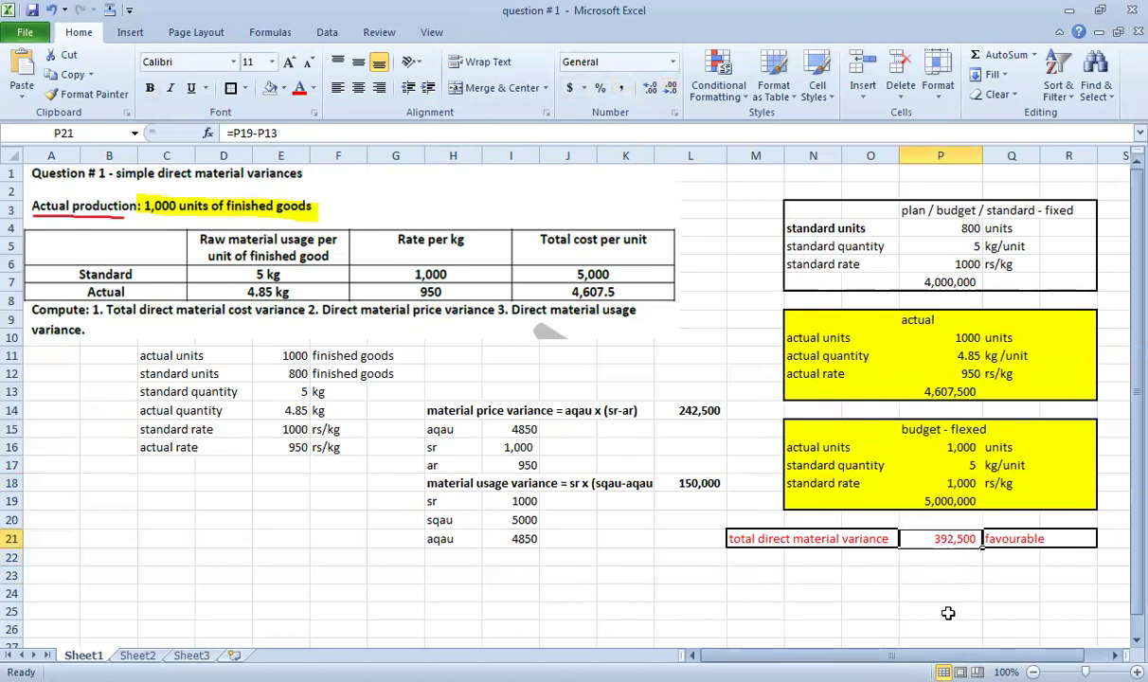
pyautogui.press('Down')
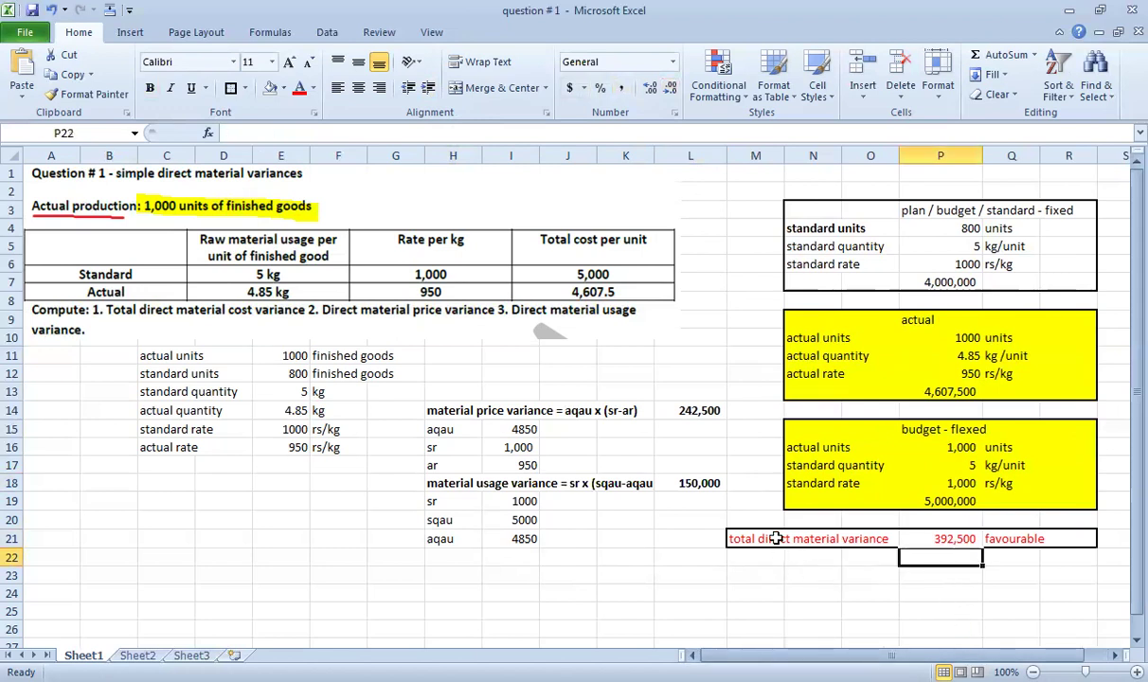
pyautogui.write('=')
pyautogui.click(690, 410)
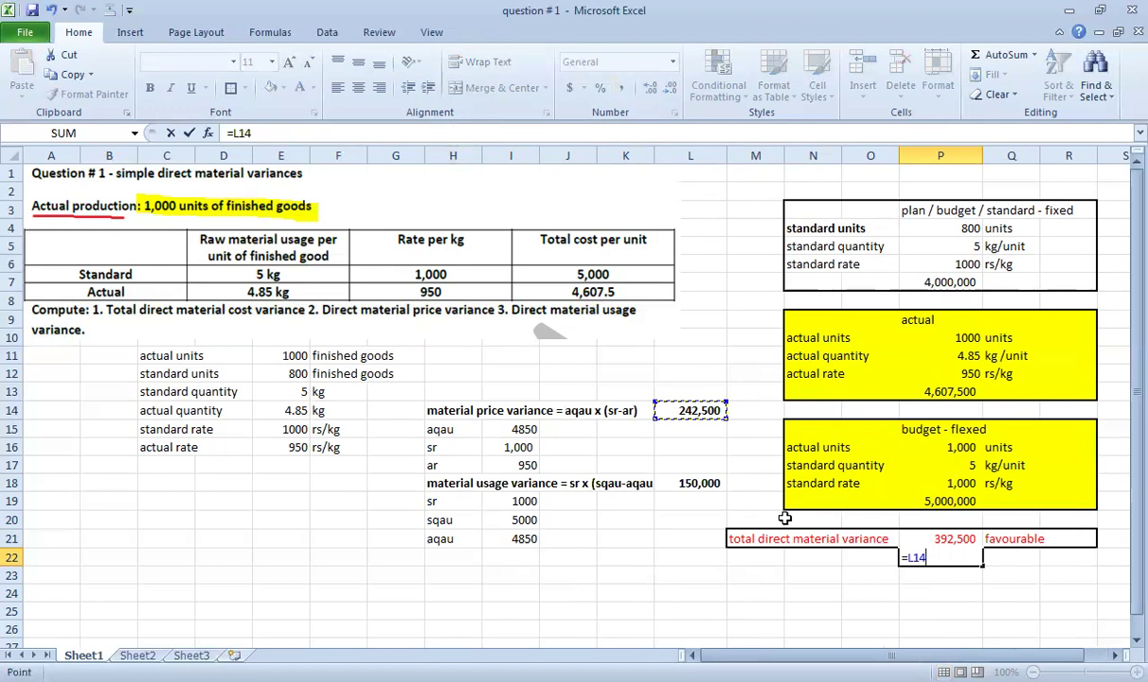
pyautogui.write('+')
pyautogui.click(691, 483)
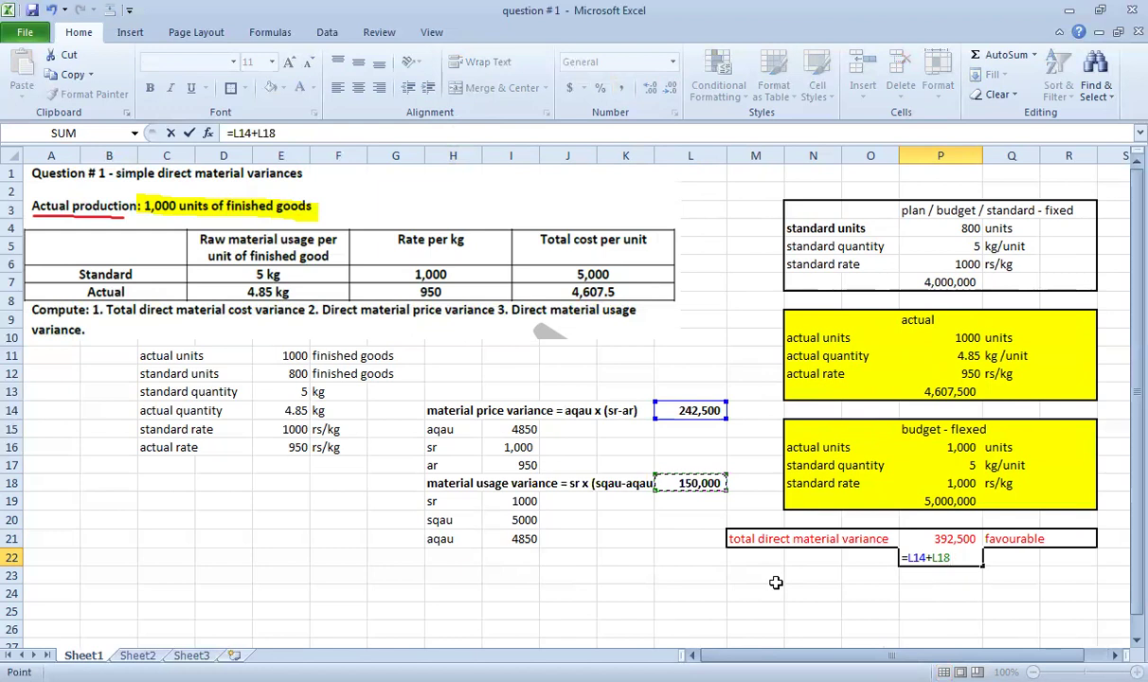
pyautogui.press('Return')
pyautogui.press('Up')
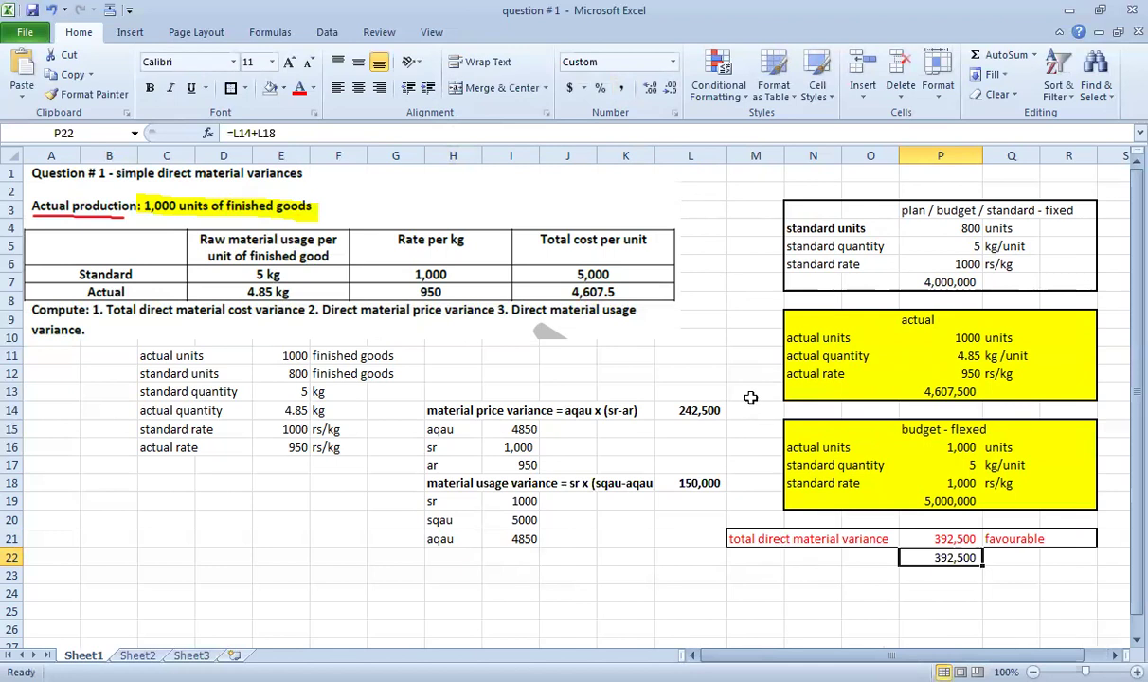
pyautogui.moveTo(173, 353); pyautogui.dragTo(406, 445)
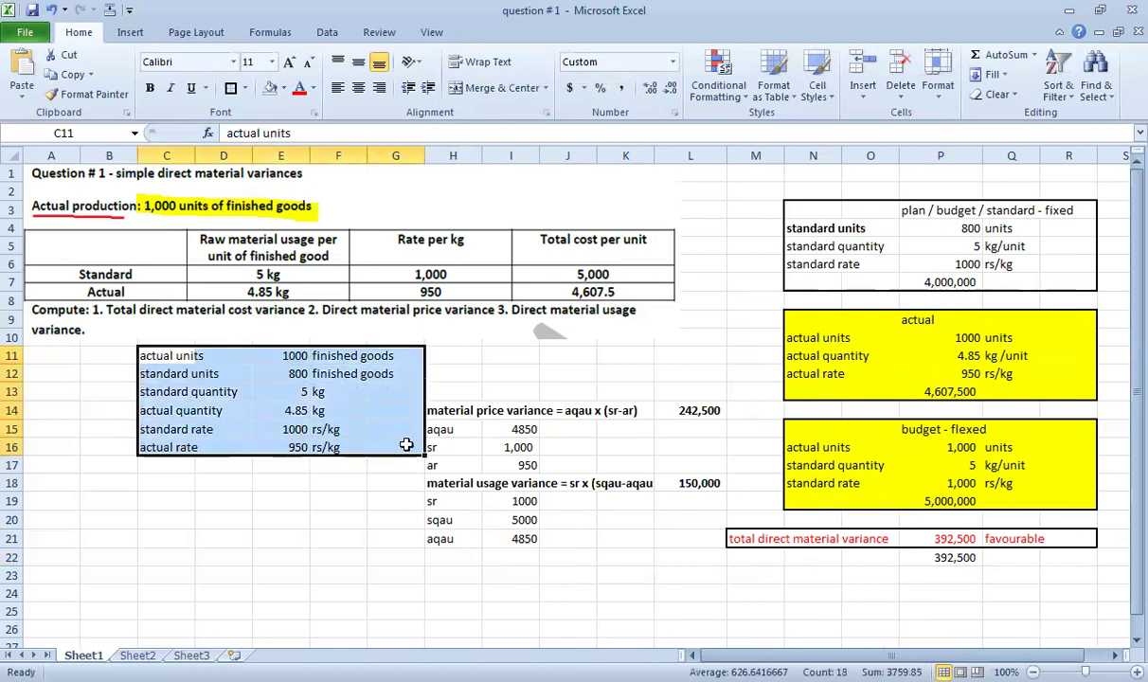
# Enter a phone number as text in D19, keeping its leading zero.
pyautogui.moveTo(796, 210); pyautogui.dragTo(1073, 283)
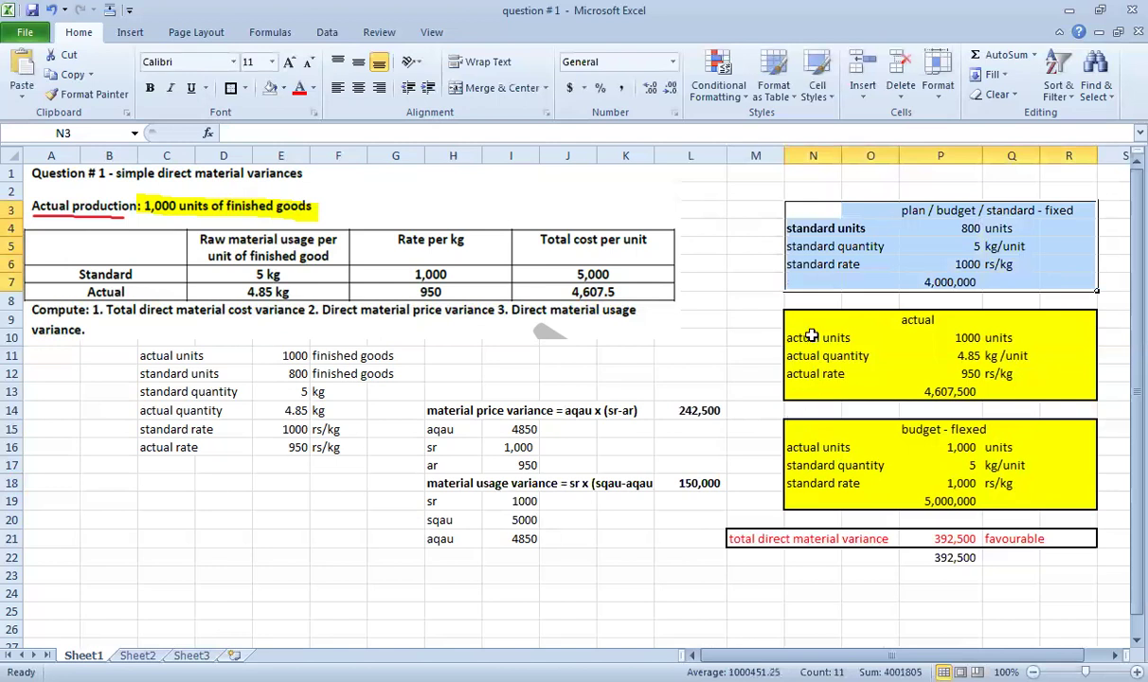
pyautogui.click(750, 389)
pyautogui.click(939, 538)
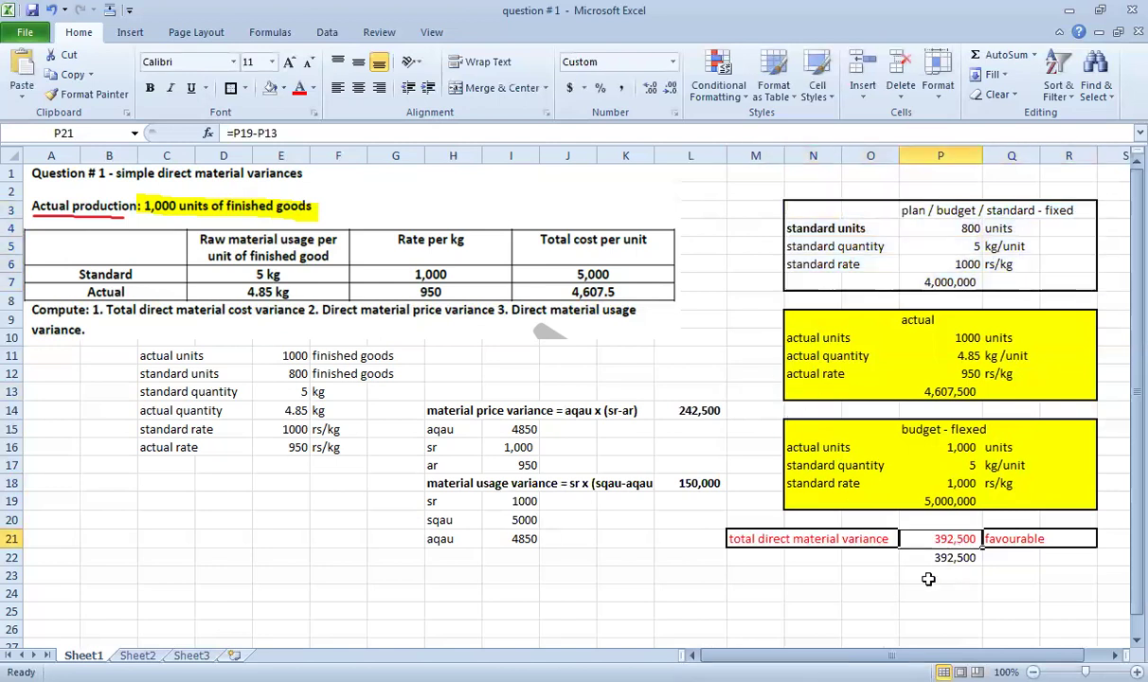
pyautogui.click(516, 357)
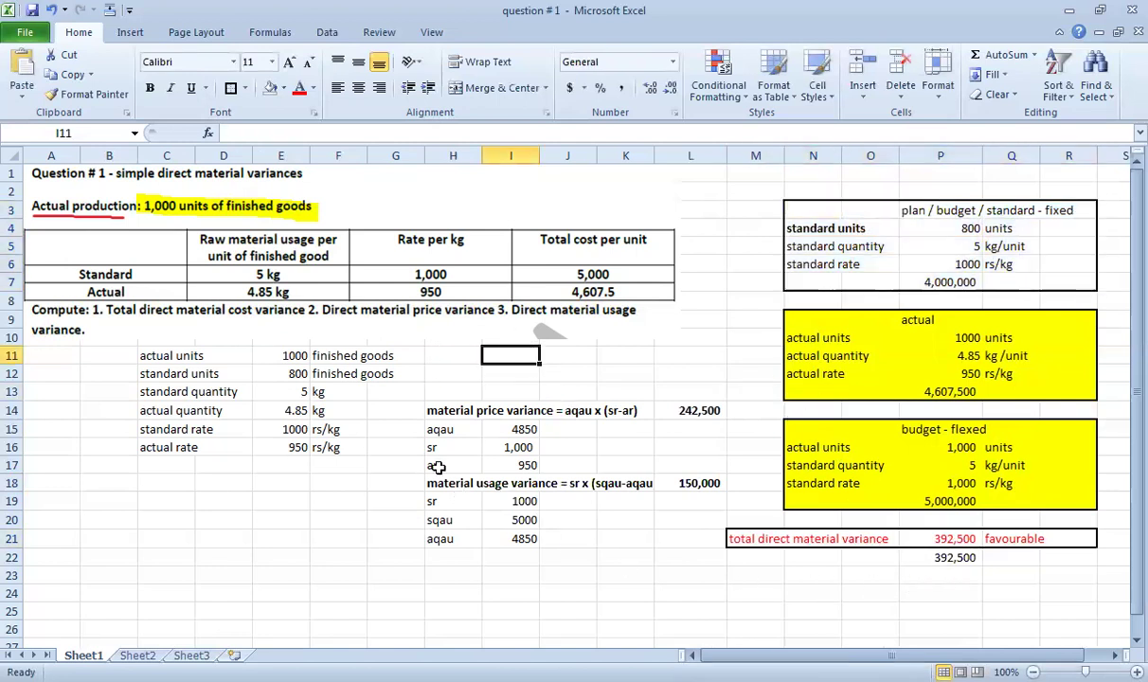
pyautogui.click(204, 502)
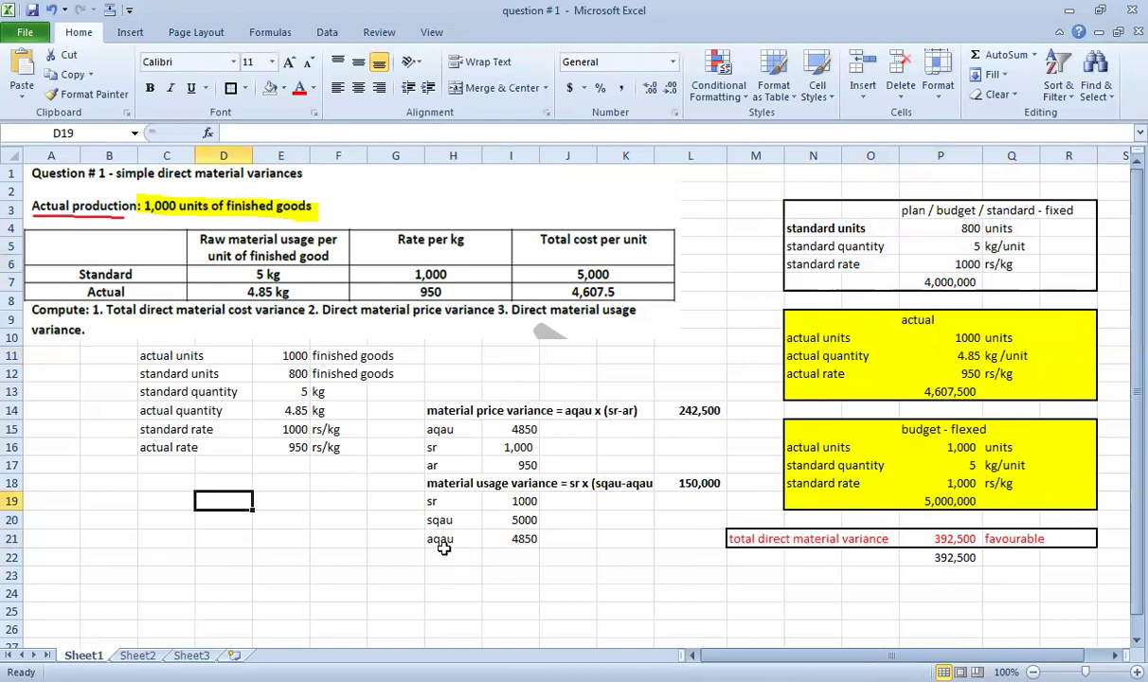
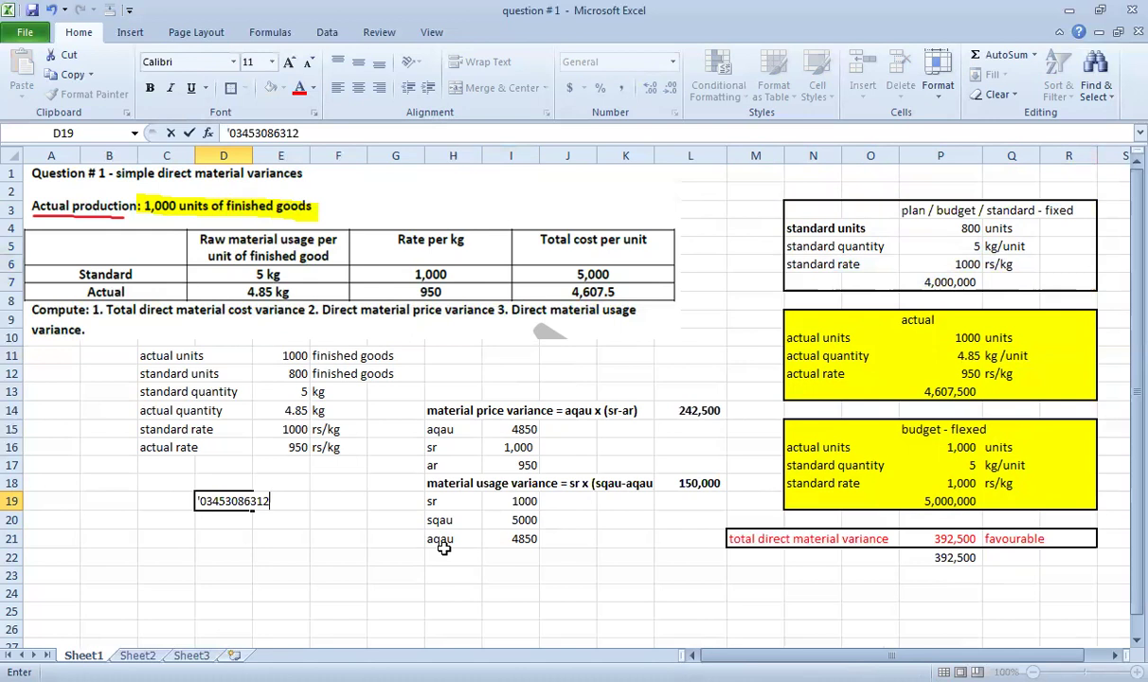
pyautogui.press('Return')
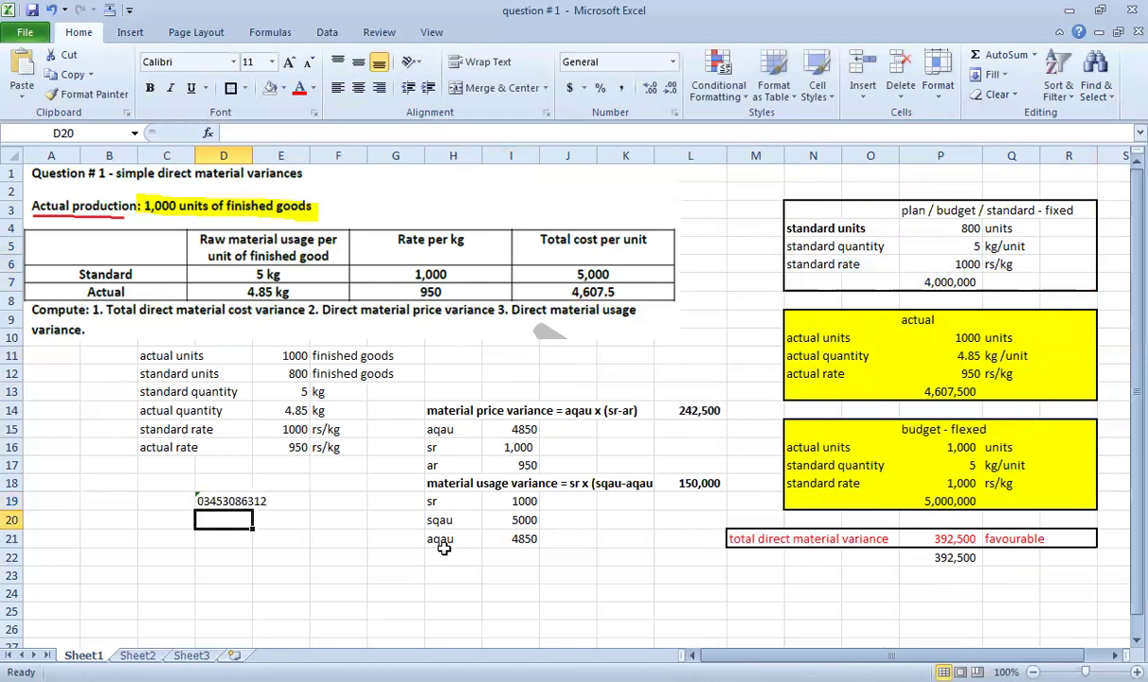